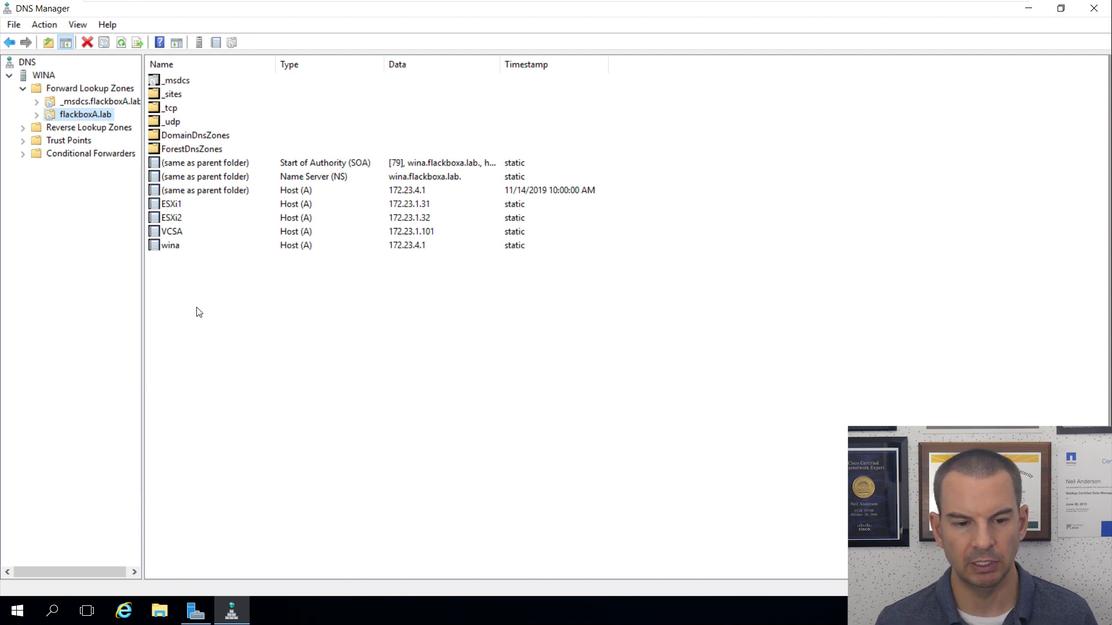
right_click(191, 288)
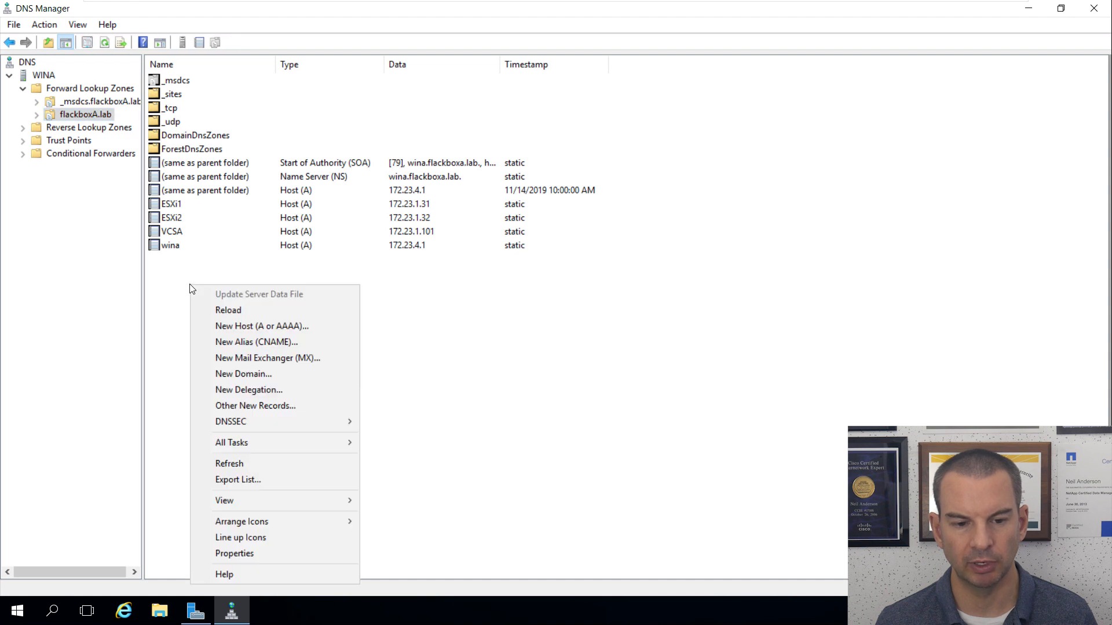
left_click(258, 328)
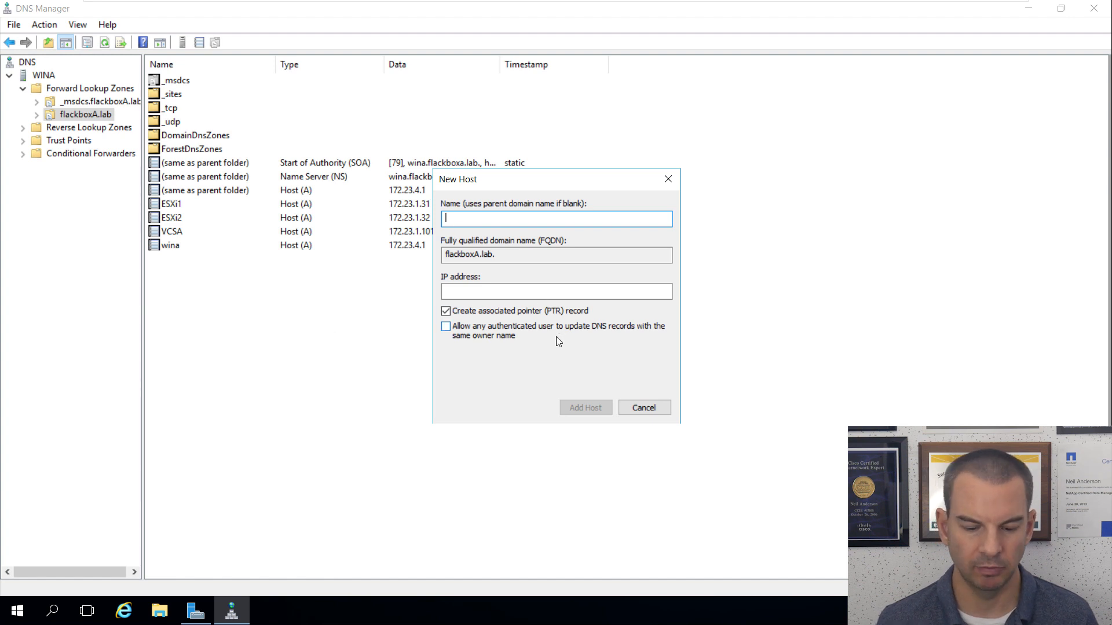
type("VSC")
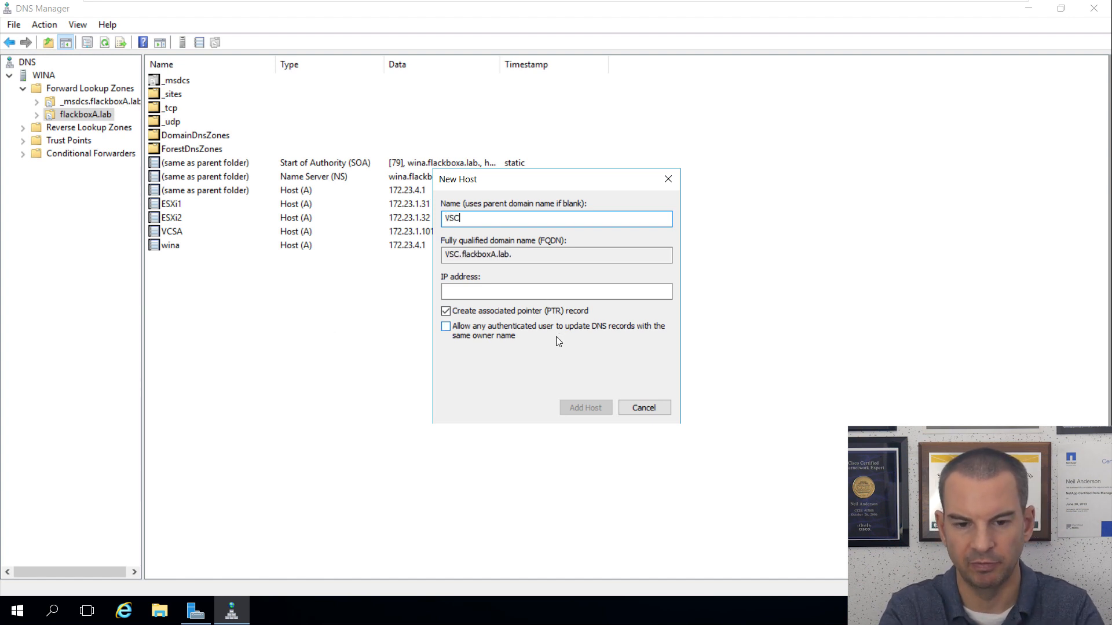
key("Tab")
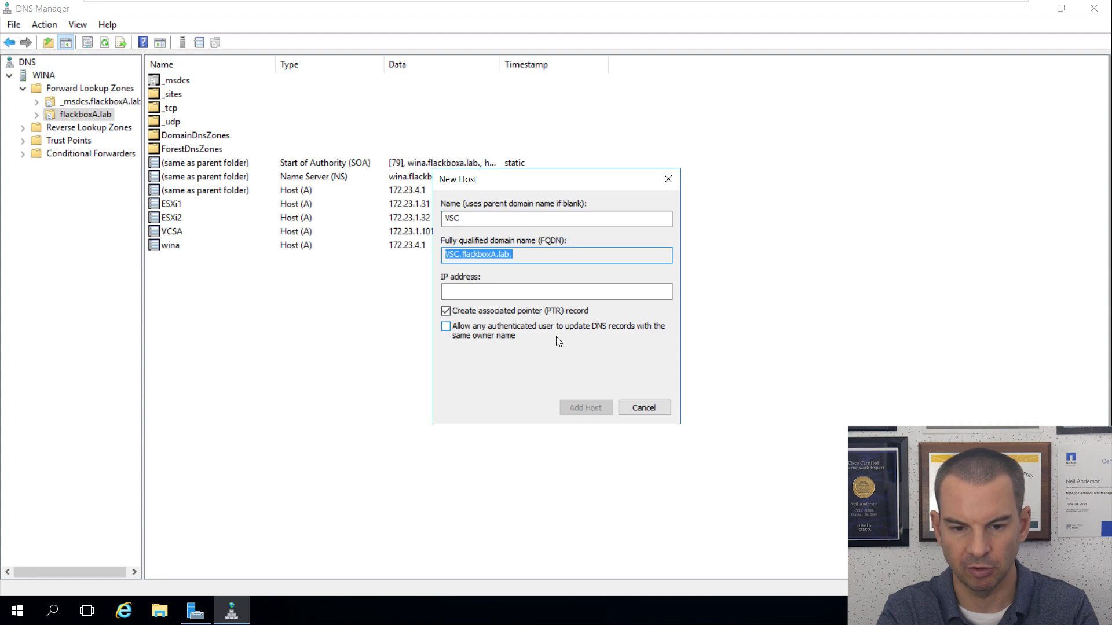
key("Tab")
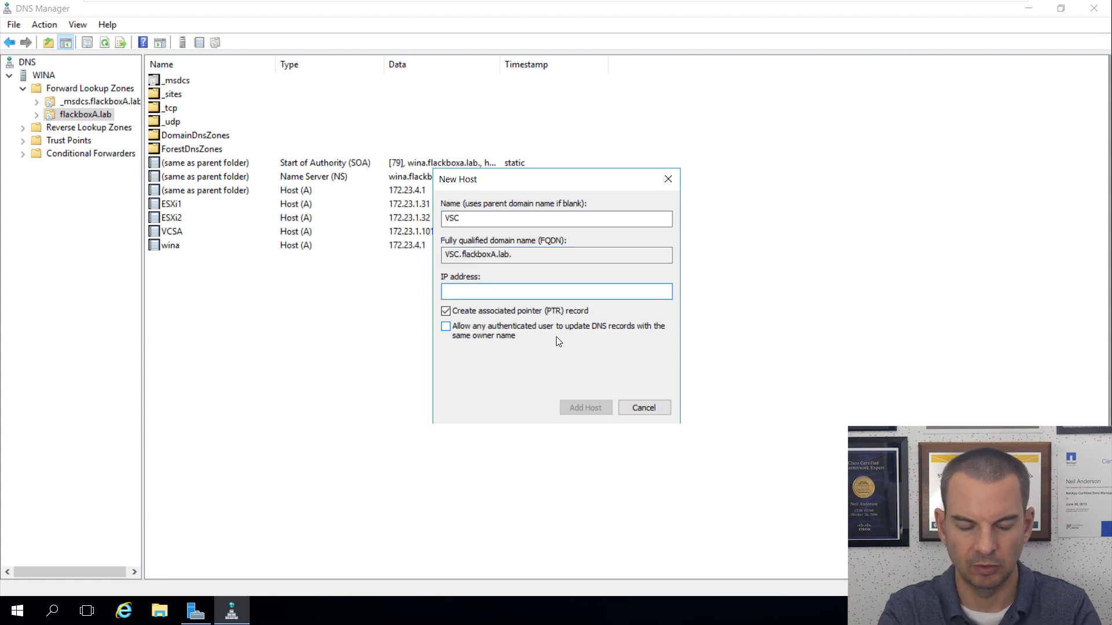
type("172")
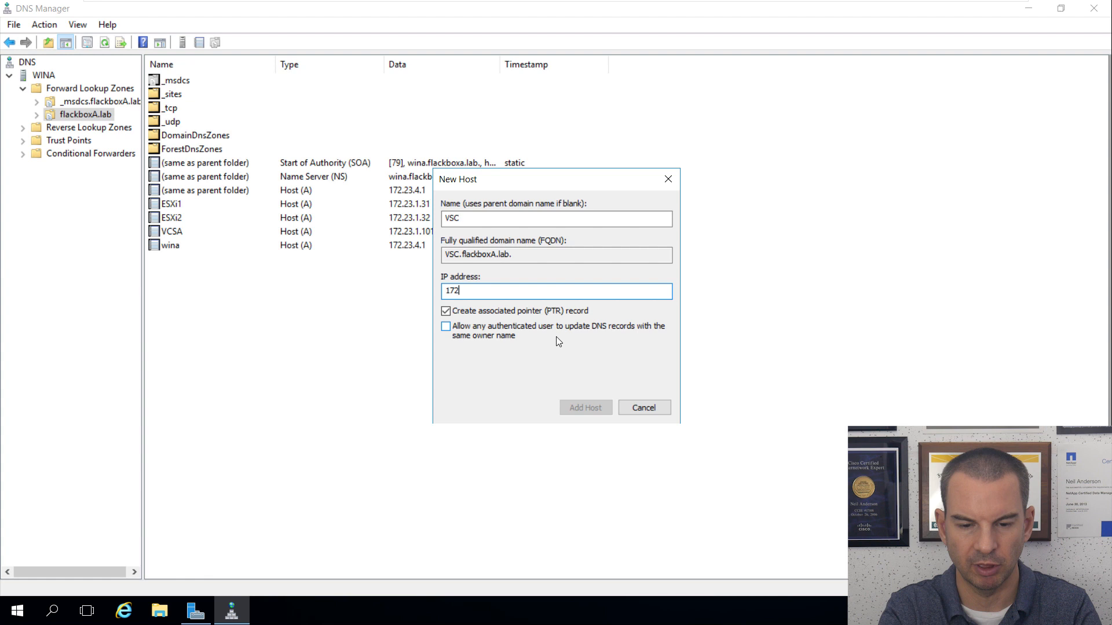
type(".23.")
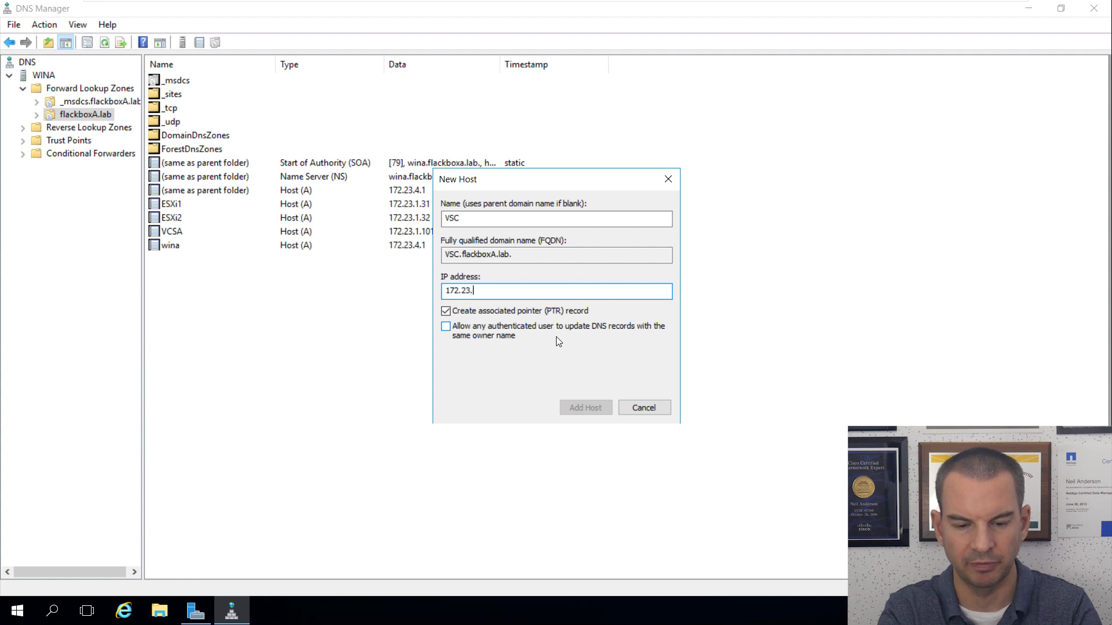
type("5.1")
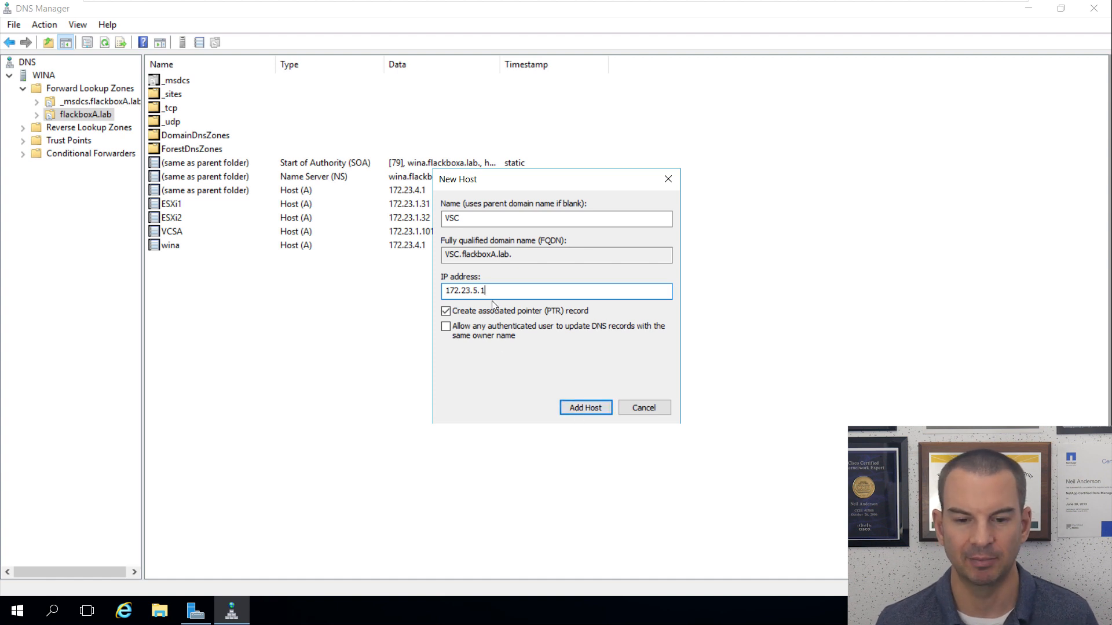
left_click(644, 408)
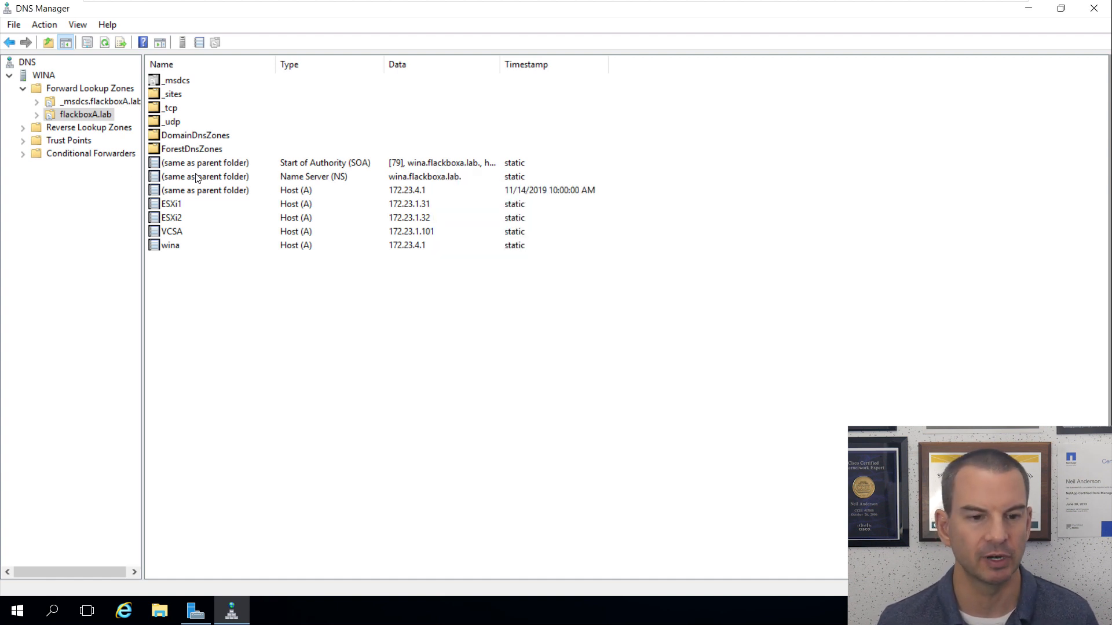
Step: Start a new primary, domain-replicated IPv4 reverse lookup zone under Reverse Lookup Zones
left_click(53, 129)
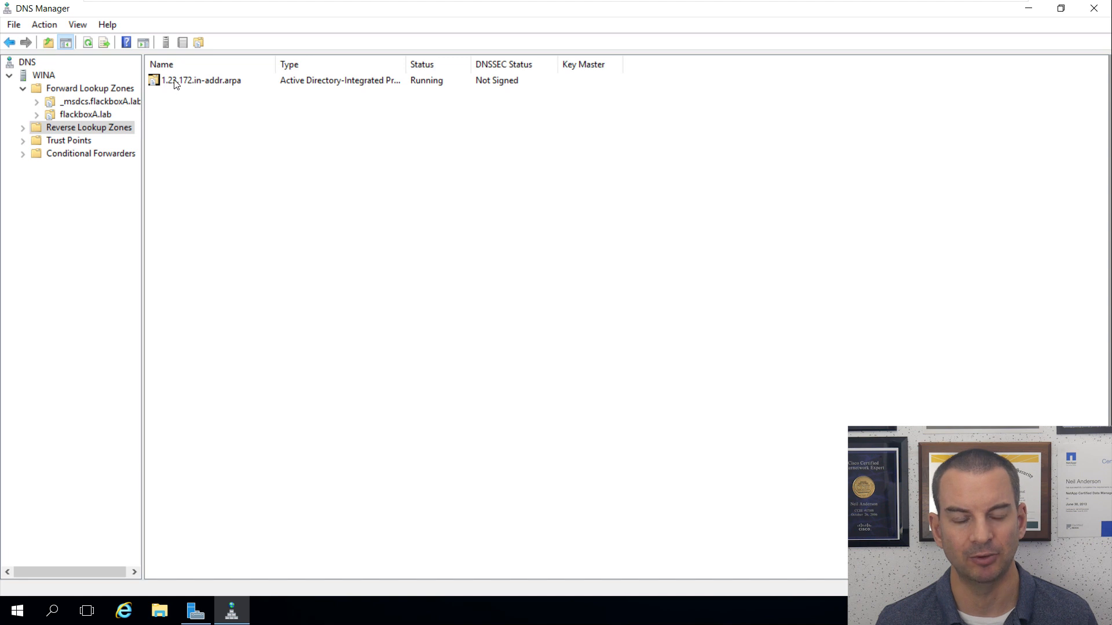
right_click(82, 126)
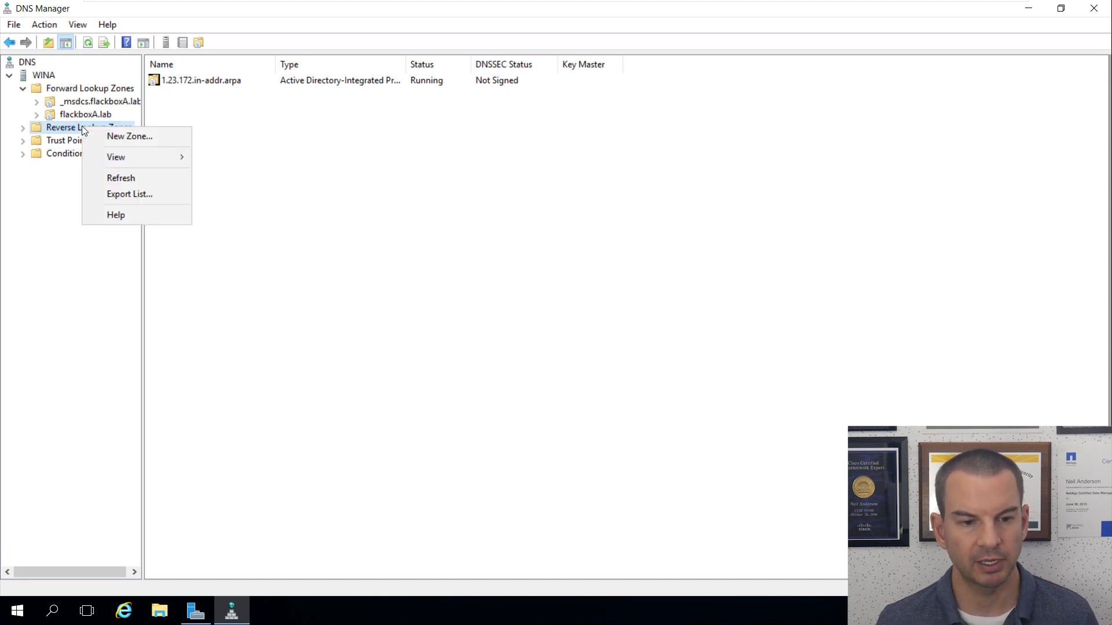
left_click(112, 136)
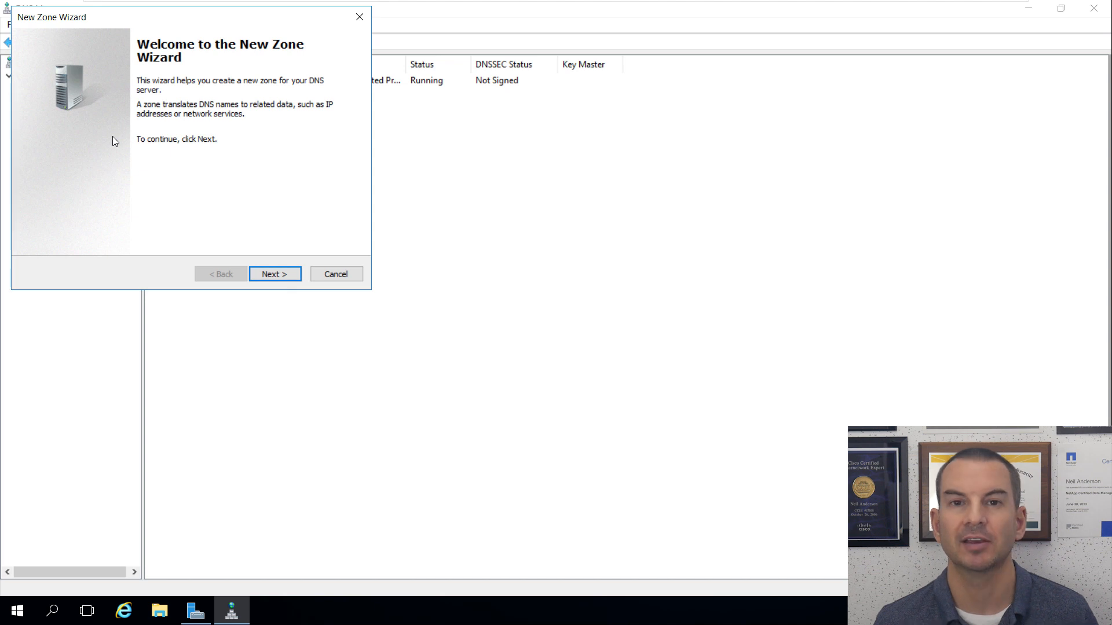
left_click(278, 278)
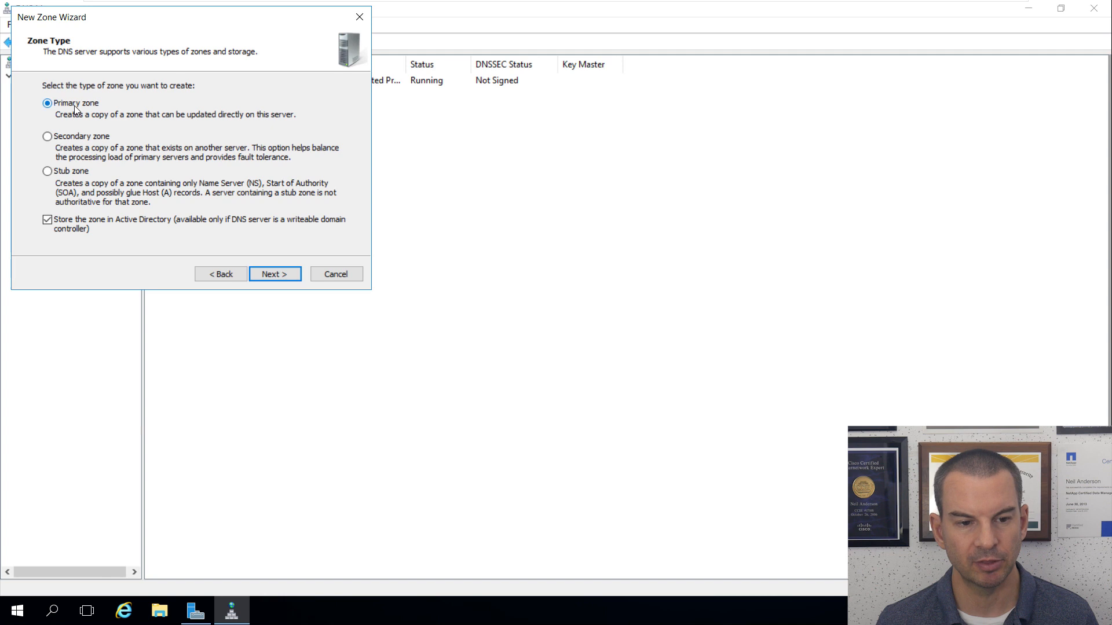
left_click(287, 274)
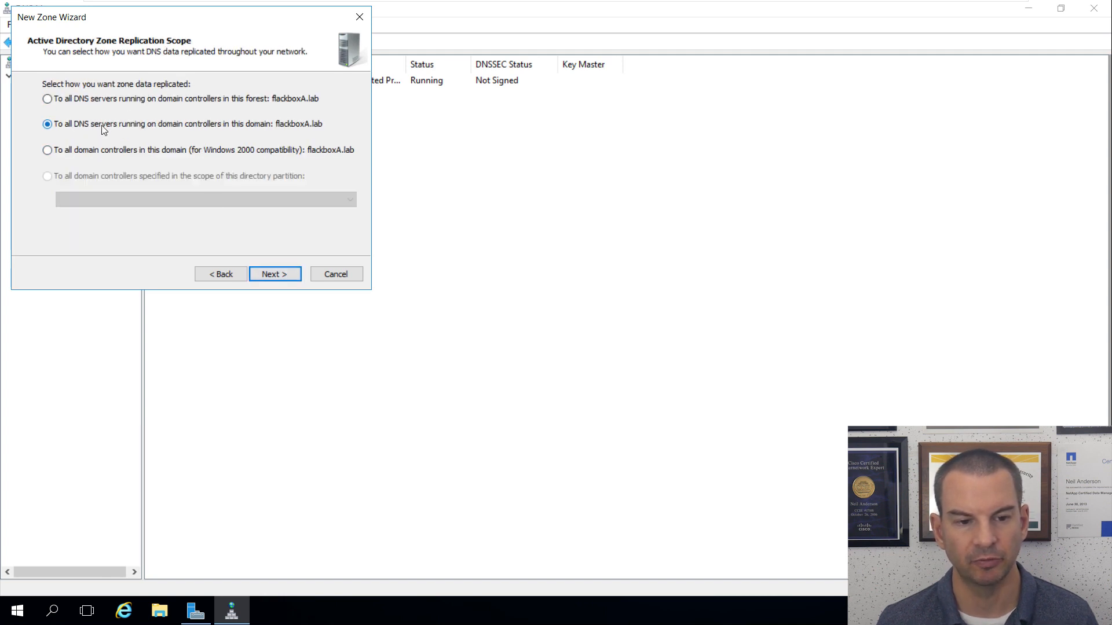
left_click(286, 276)
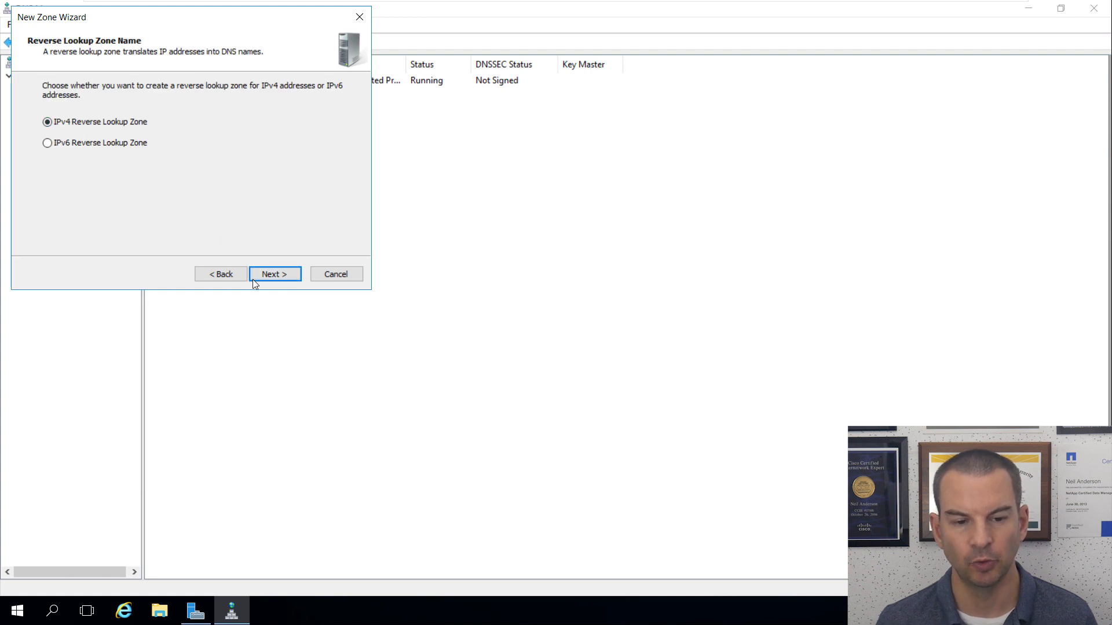
left_click(283, 273)
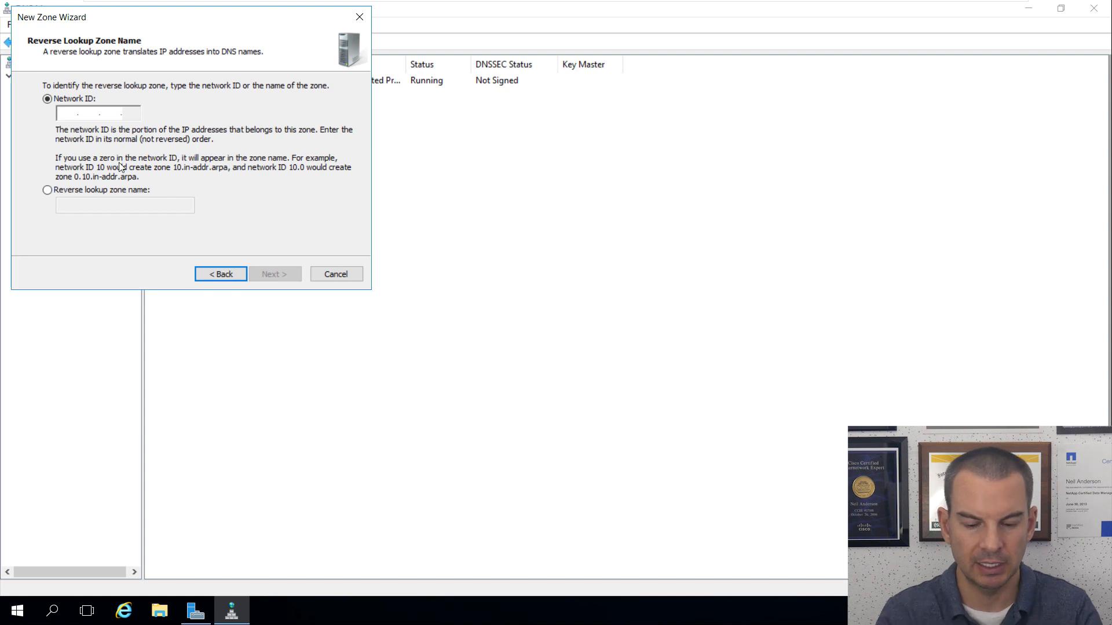
Step: Use network ID 172.23.5 with secure-only updates to finish the 5.23.172.in-addr.arpa zone
type("172 .23 .5 .")
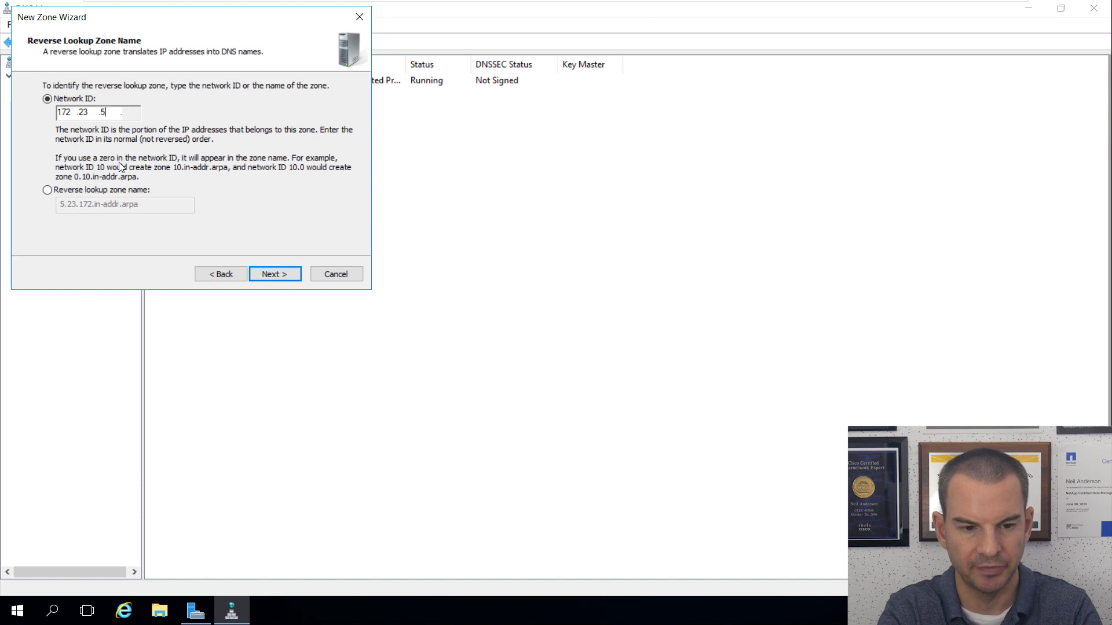
left_click(272, 273)
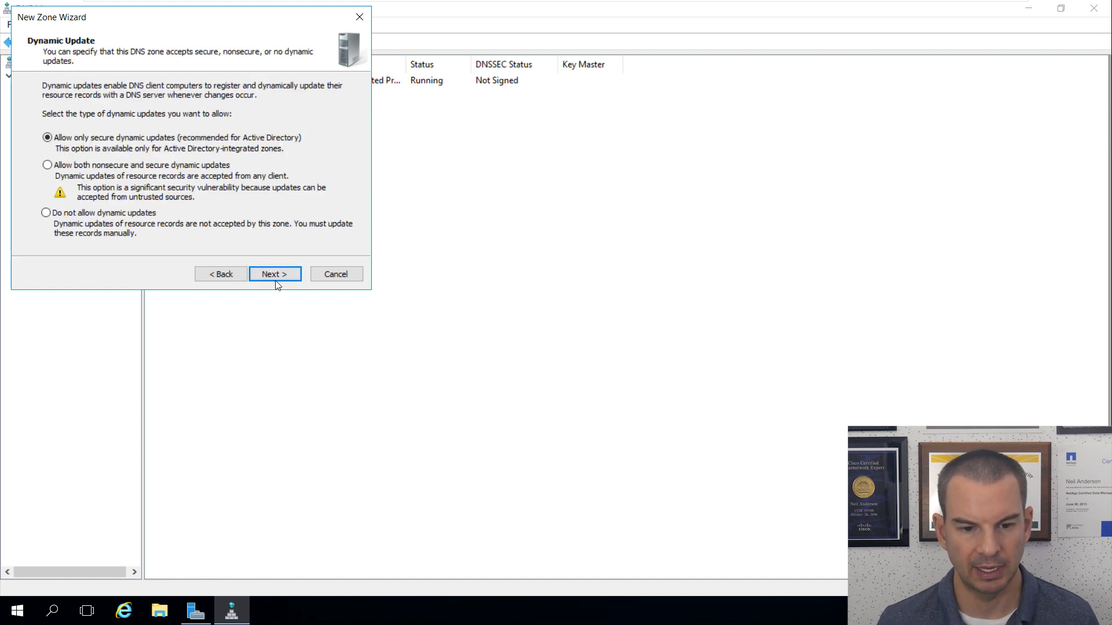
left_click(276, 276)
left_click(278, 283)
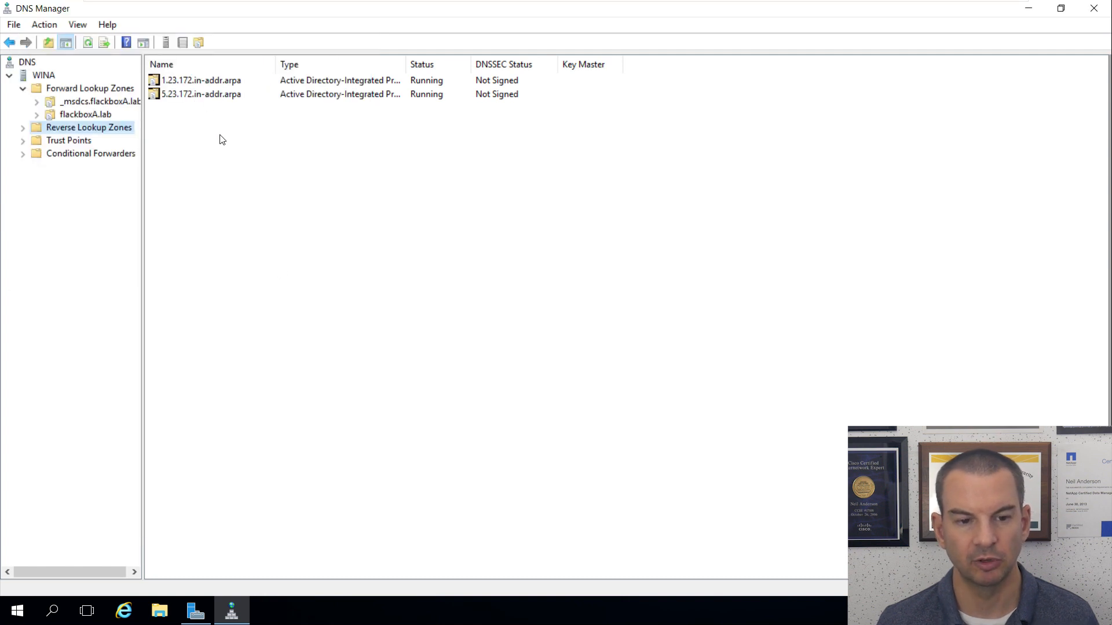
left_click(74, 116)
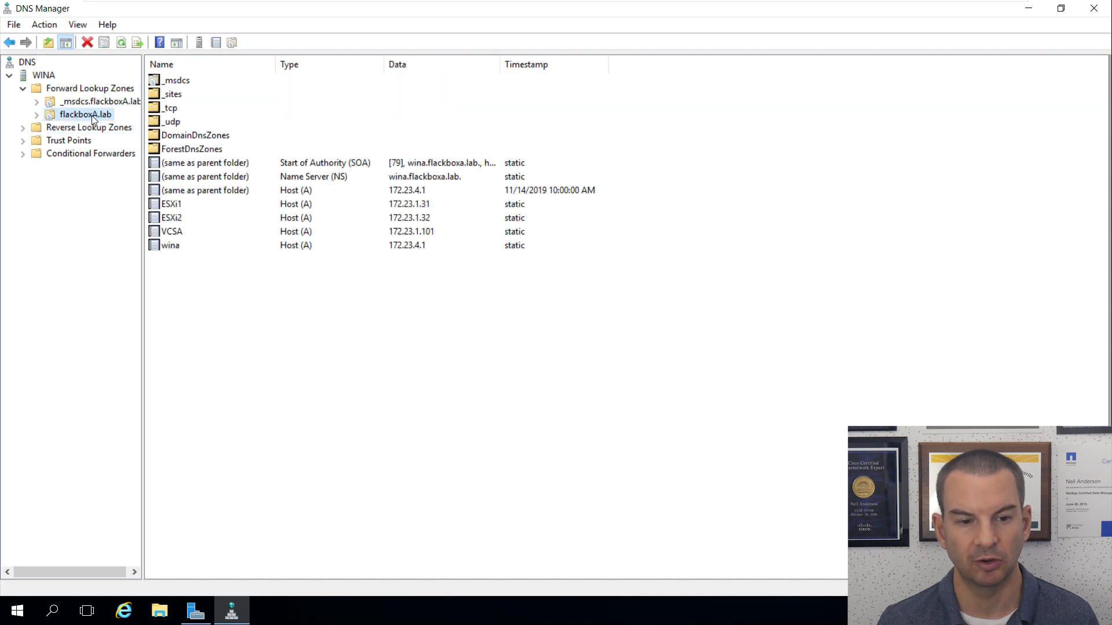
Step: Add a host record named VSC with IP 172.23.5.1 to the flackboxA.lab zone
right_click(197, 302)
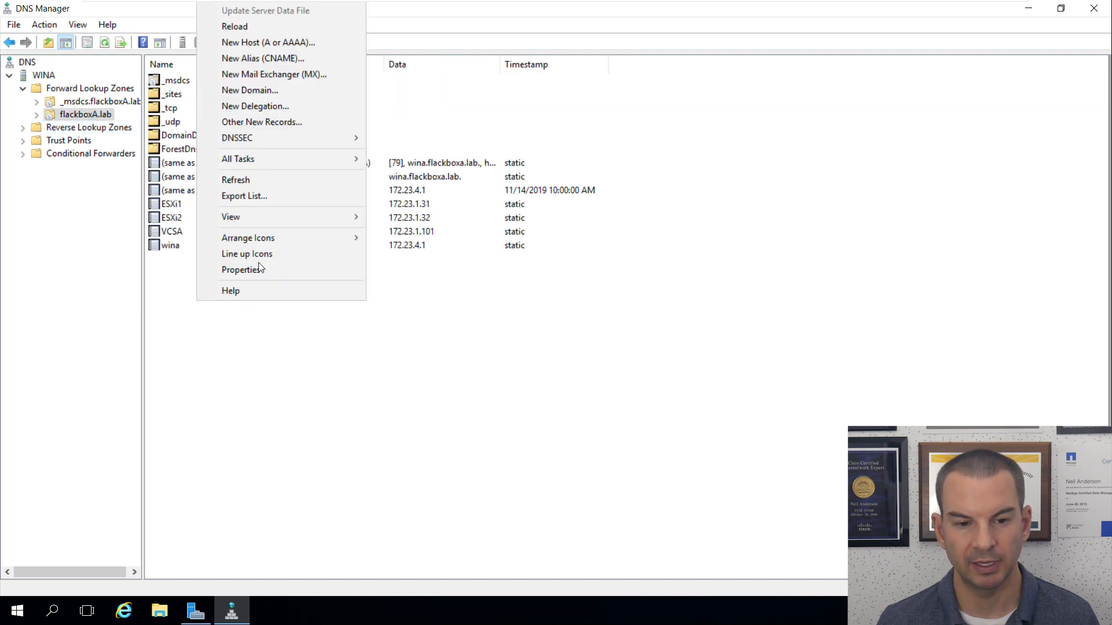
left_click(273, 41)
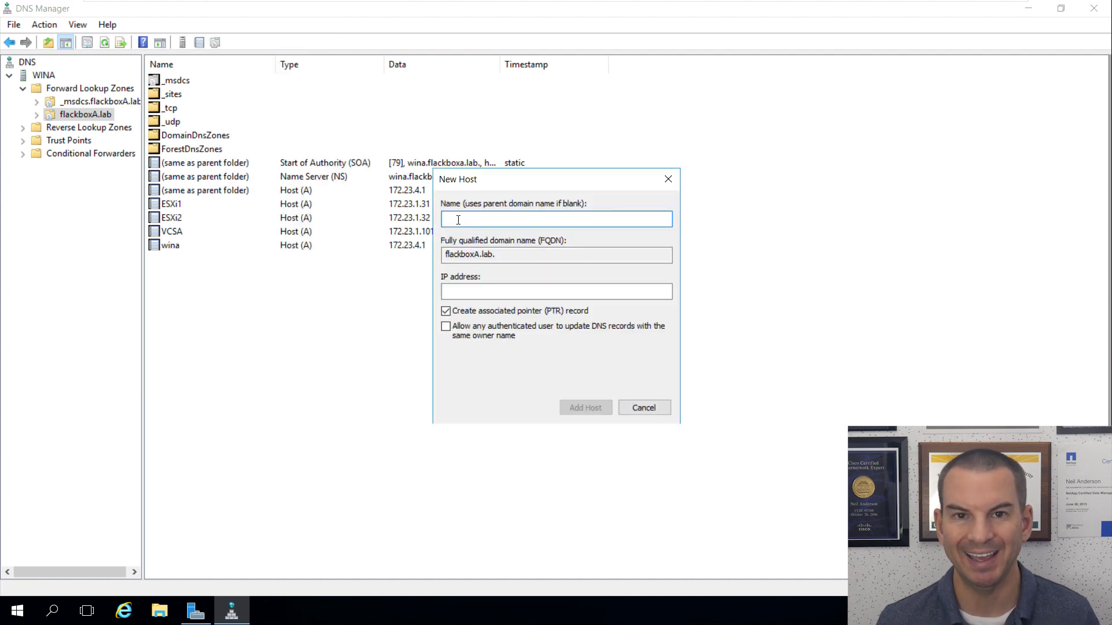
type("VSC")
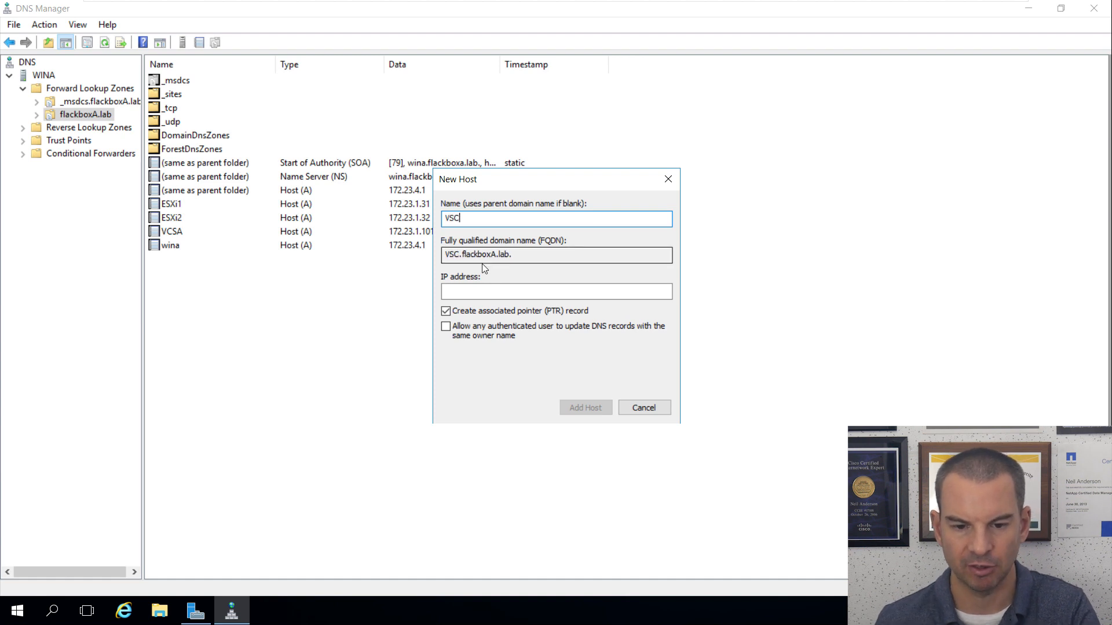
left_click(492, 291)
type("172.23.5.1")
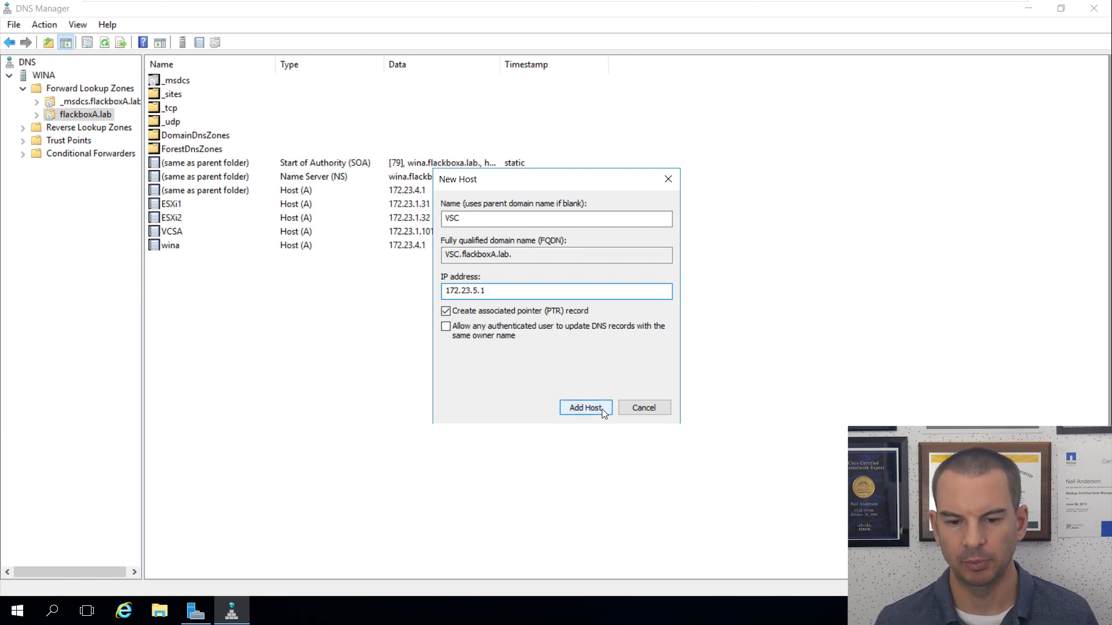
left_click(603, 408)
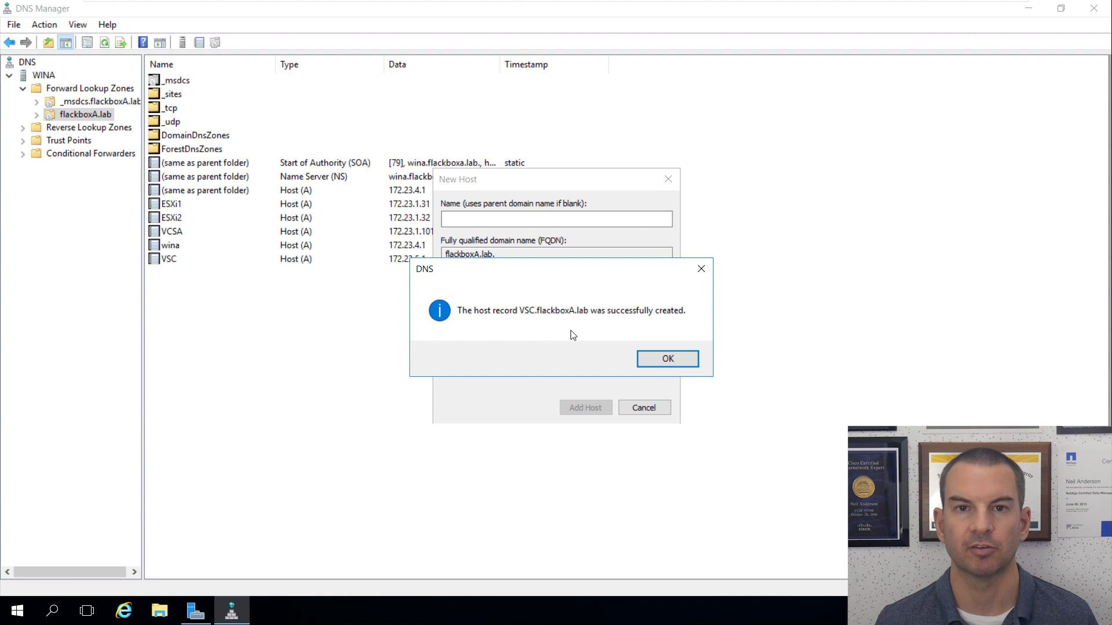
left_click(667, 359)
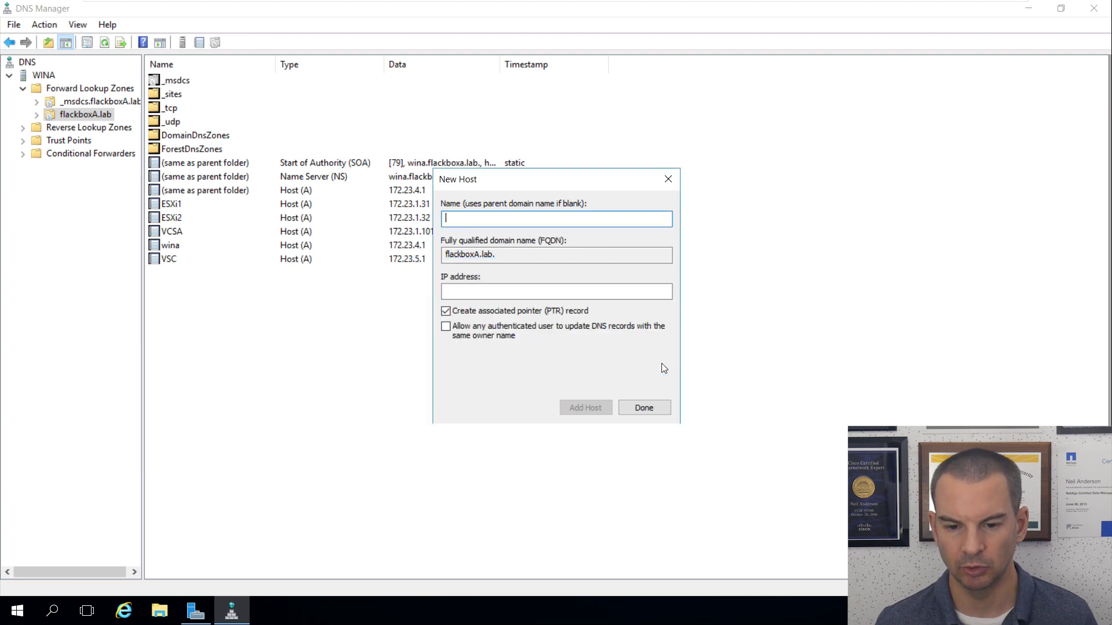
left_click(642, 408)
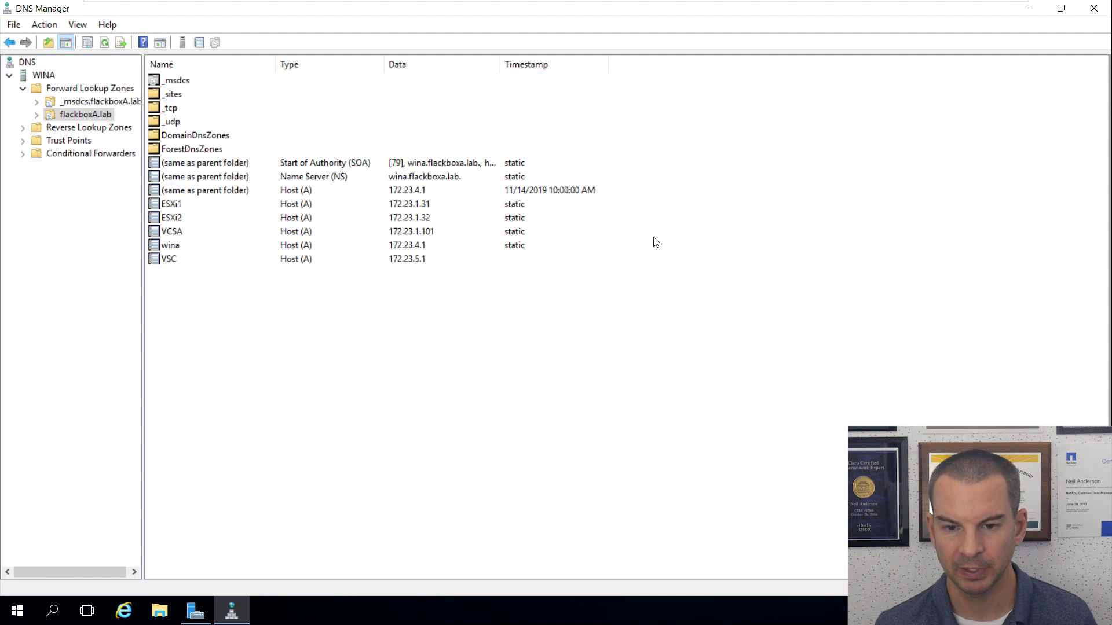
Step: Hide the virtual machine window and switch to the NetApp Support dashboard in Chrome
mouse_move(697, 3)
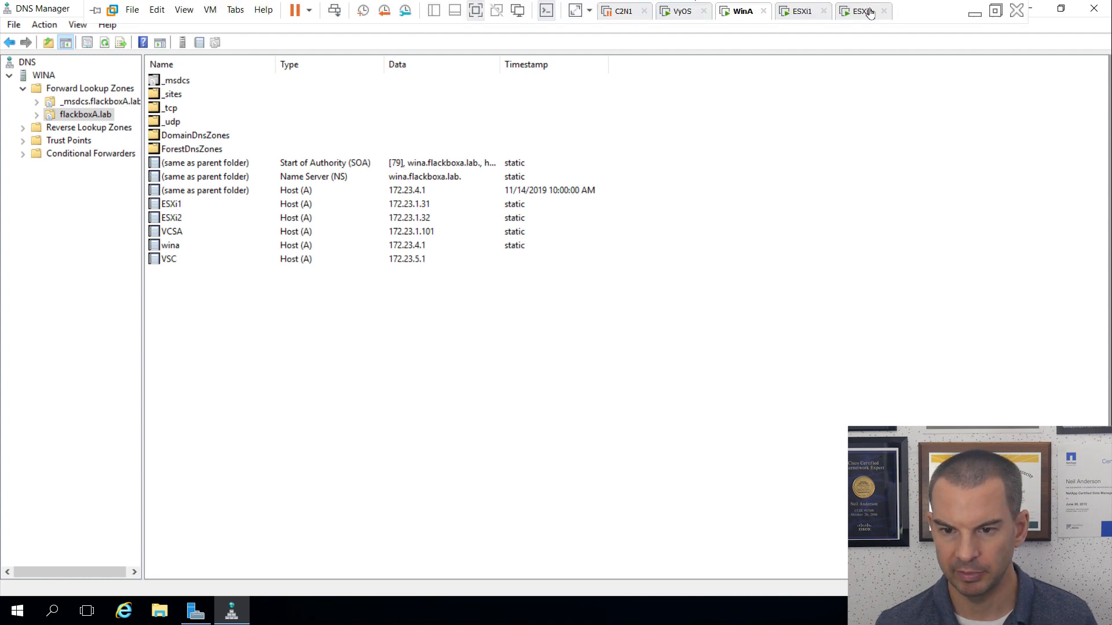
left_click(973, 15)
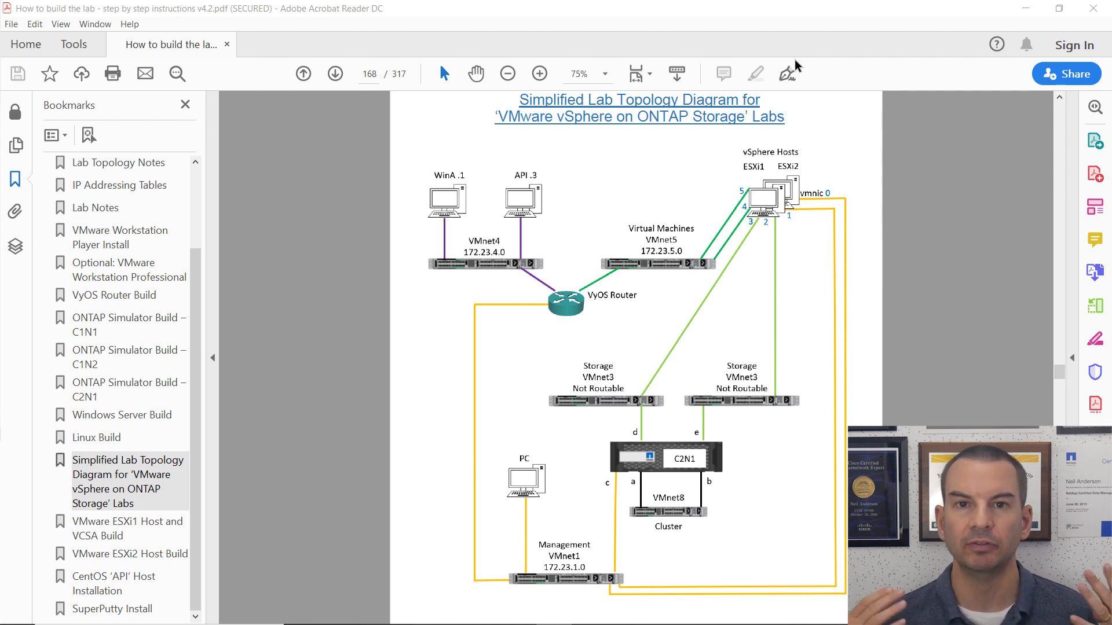
mouse_move(392, 614)
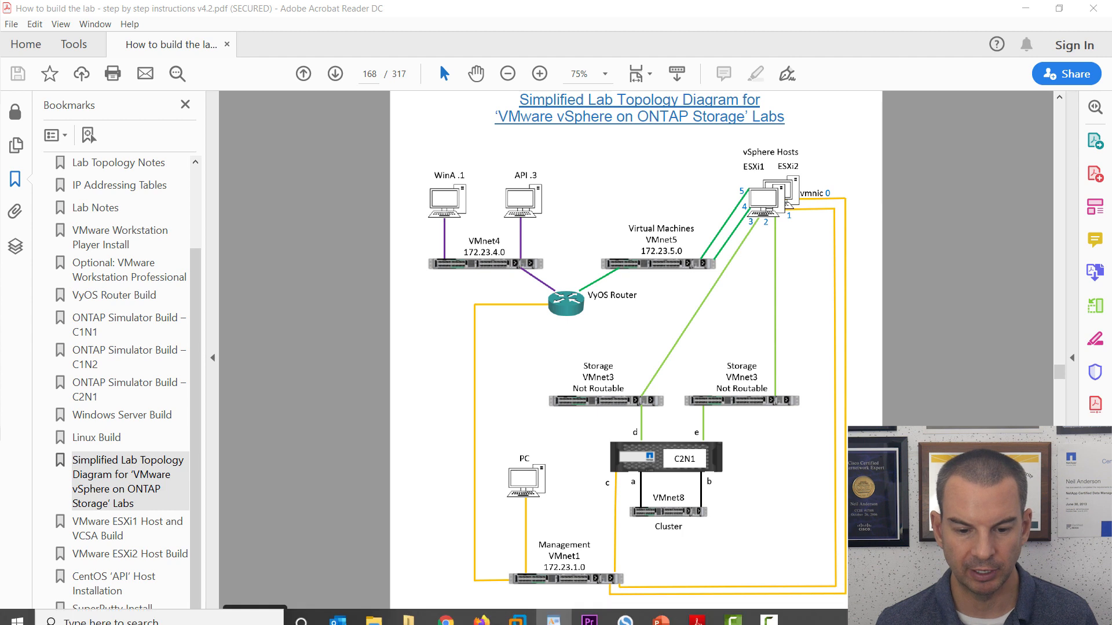
left_click(445, 610)
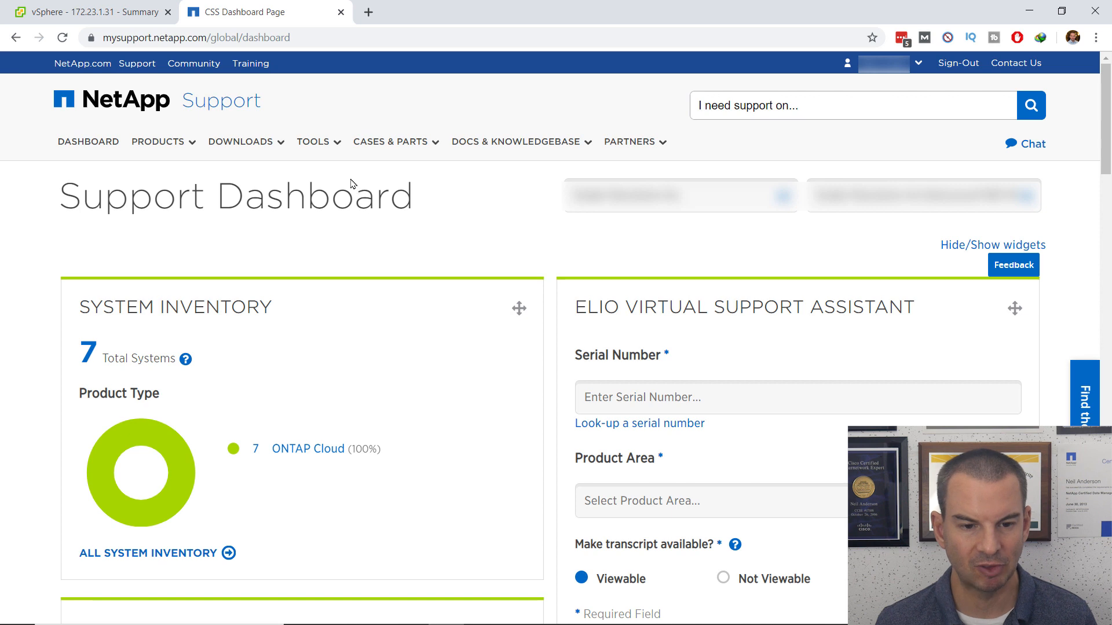
Step: Under Software downloads, pick Virtual Storage Console for VMware vSphere and open version 9.6
left_click(275, 144)
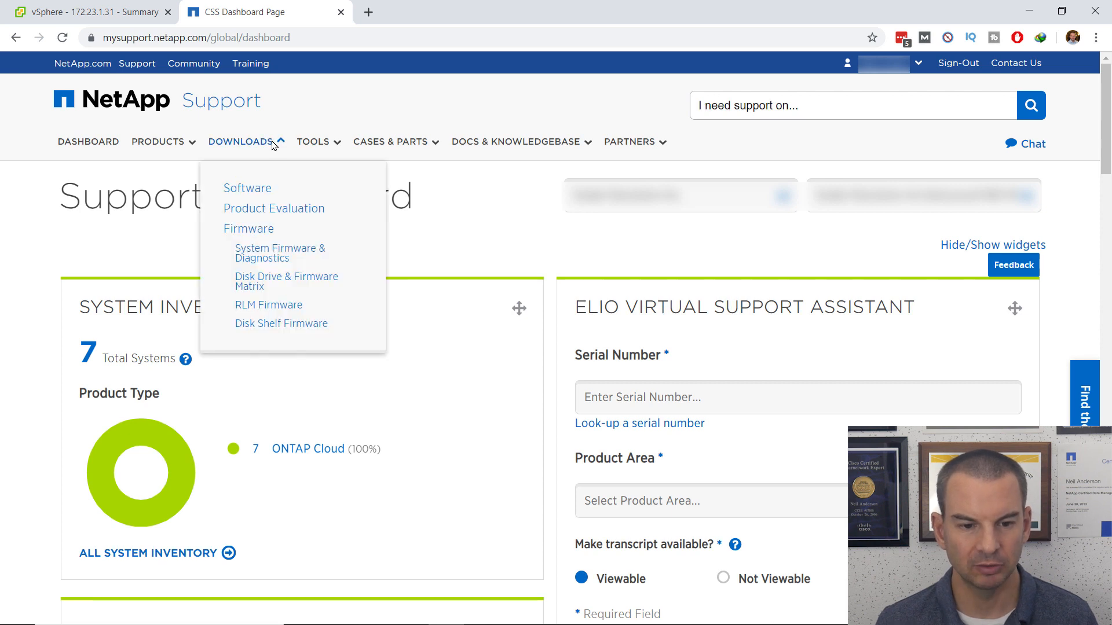
left_click(244, 187)
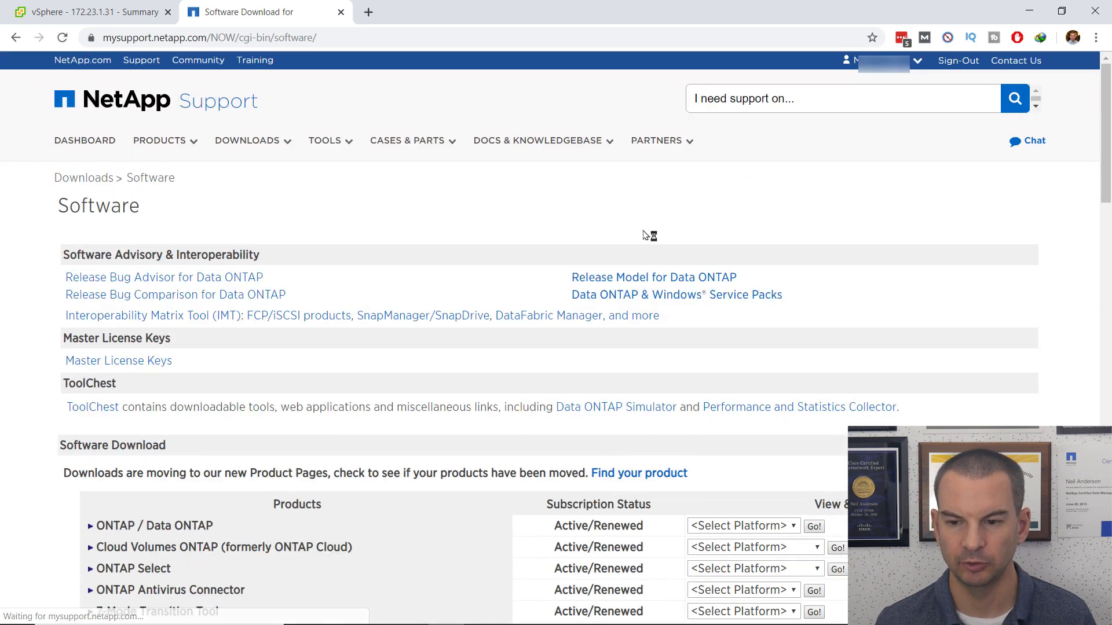
scroll(649, 235, "down", 7)
scroll(648, 234, "down", 15)
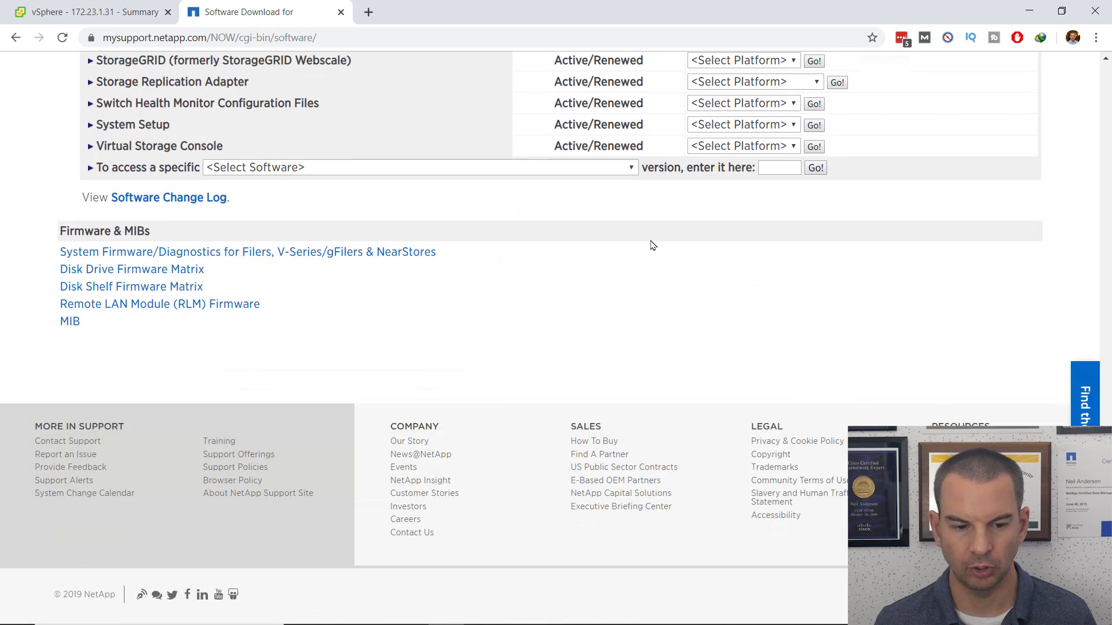
scroll(652, 245, "up", 3)
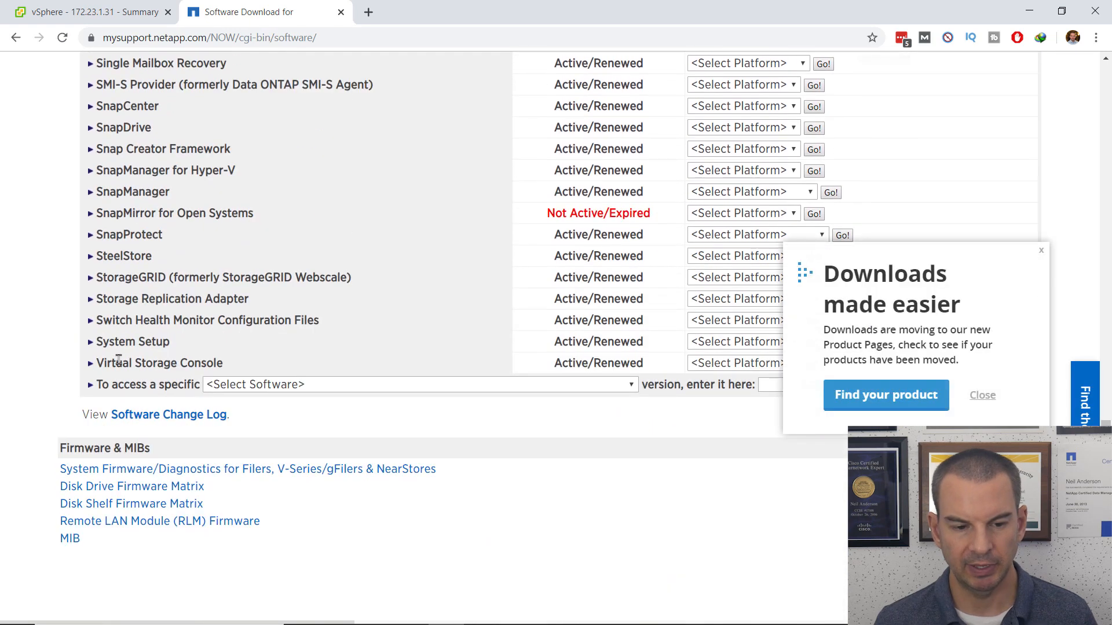
left_click(976, 396)
left_click(796, 364)
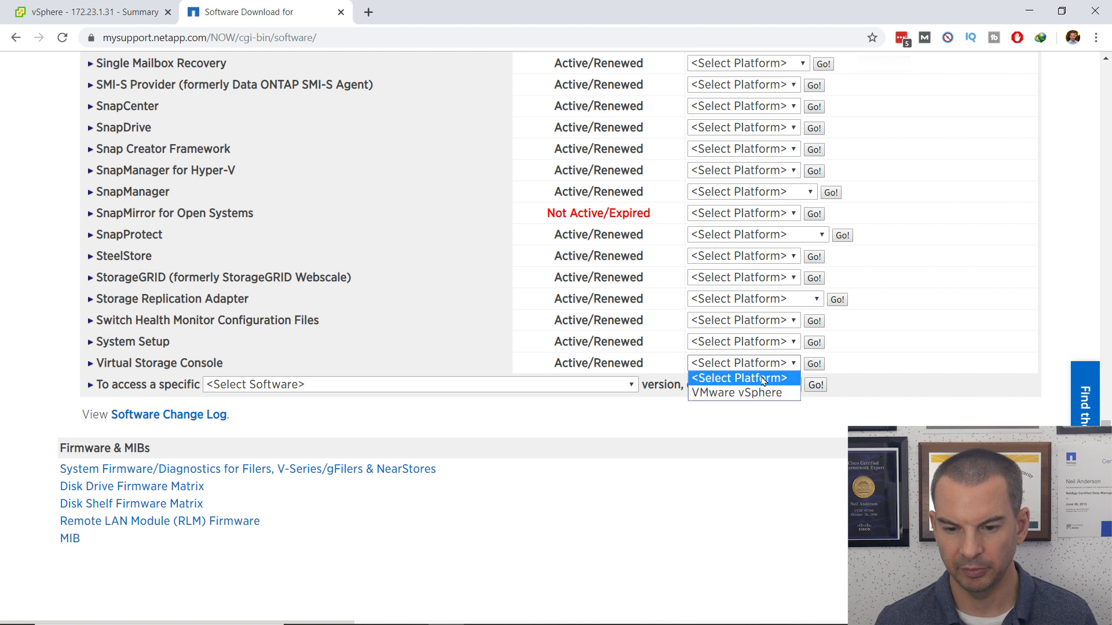
left_click(754, 395)
left_click(814, 366)
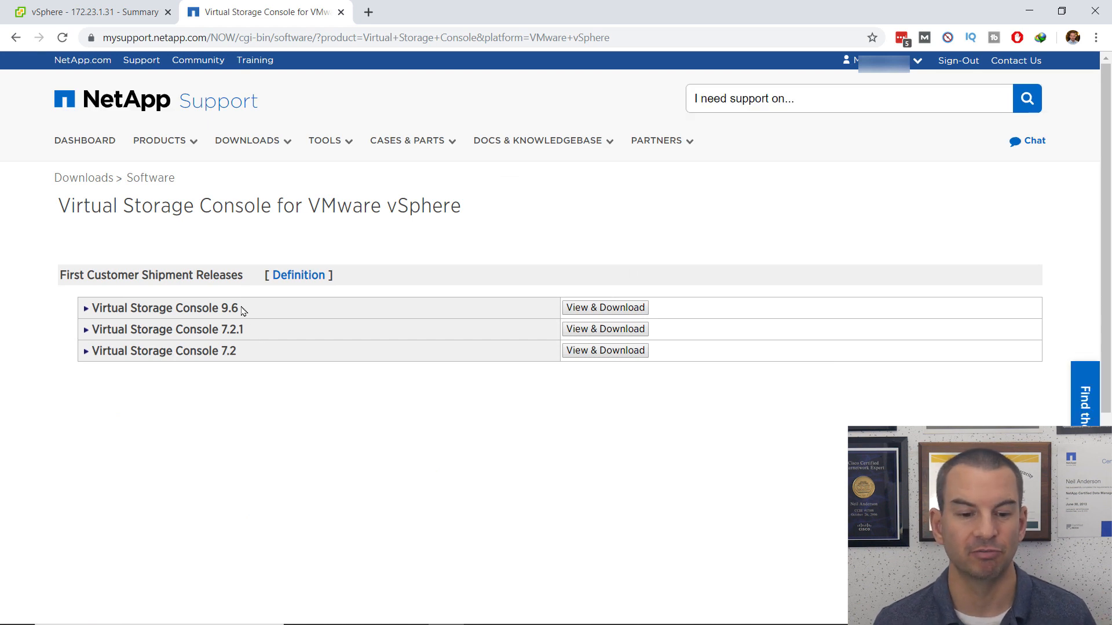
left_click(592, 312)
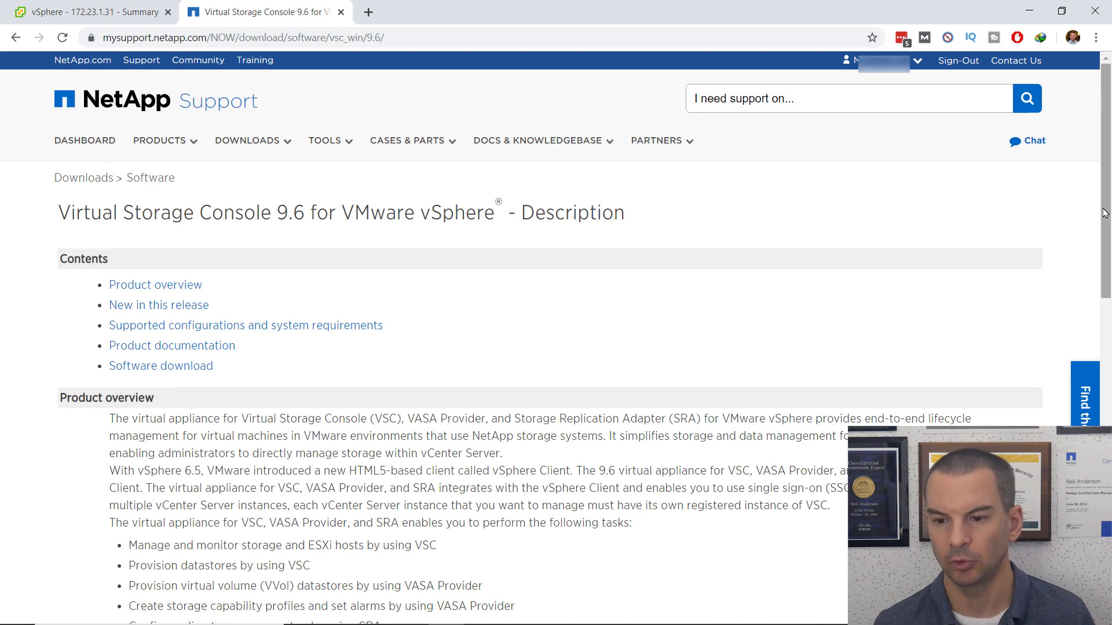
Step: Download the 9.6P1 .ova appliance after accepting the end user licence agreement
left_click_drag(1104, 213, 1104, 529)
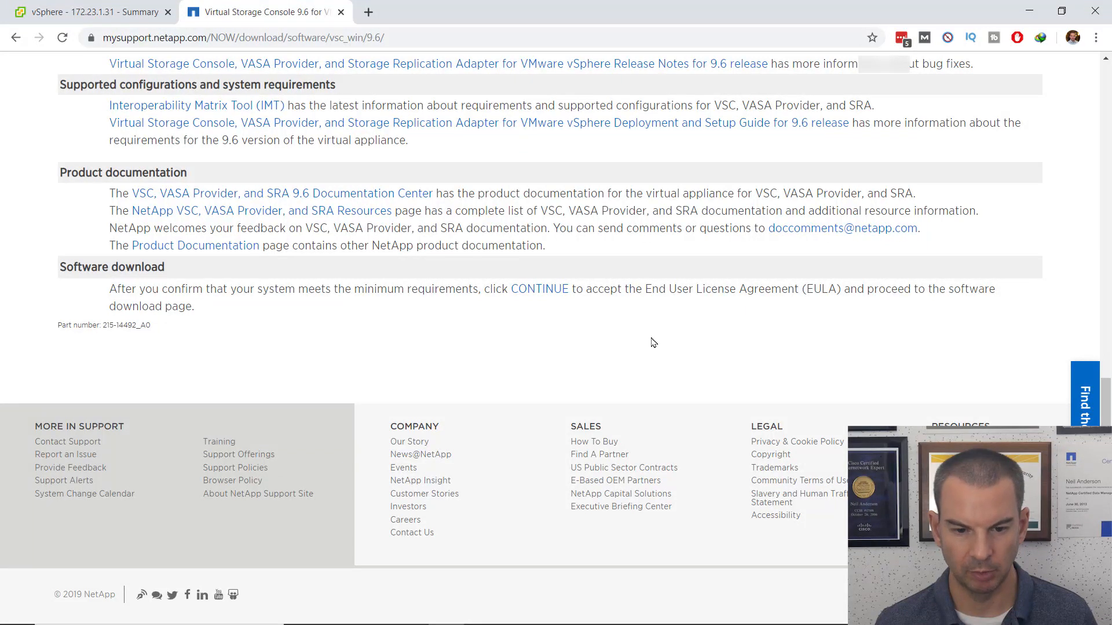
left_click(537, 291)
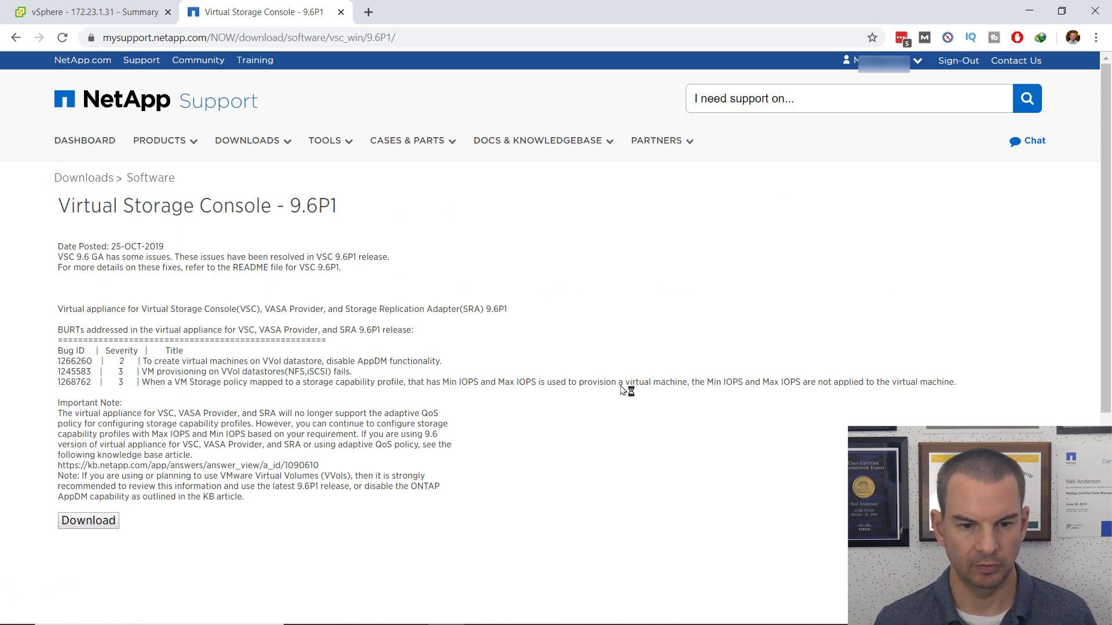
left_click(89, 524)
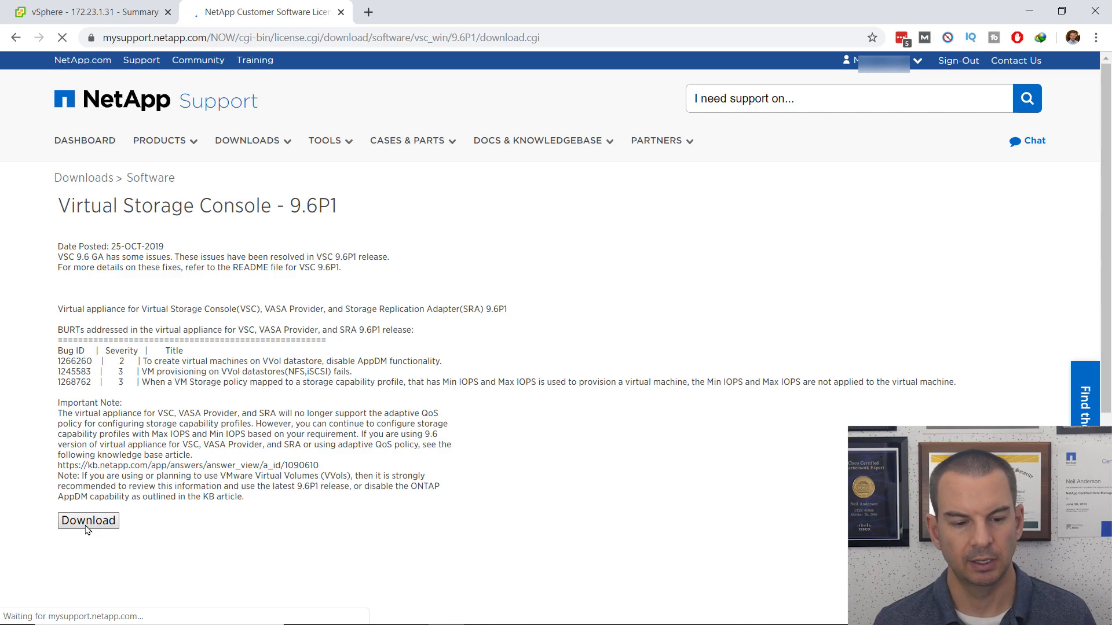
left_click_drag(1106, 192, 1106, 588)
left_click(553, 550)
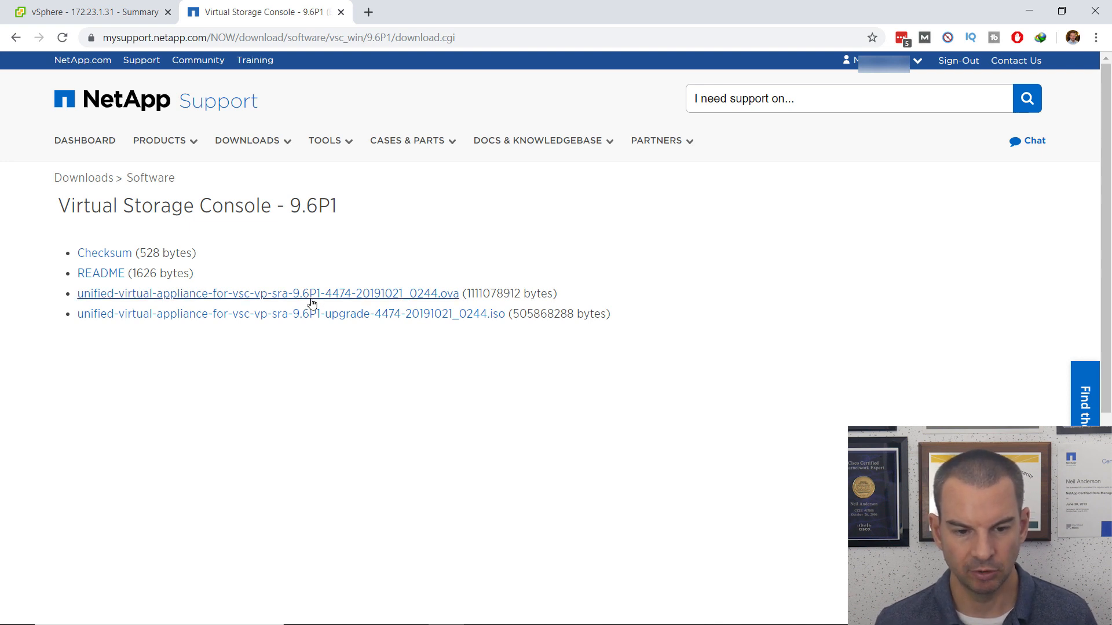
left_click(317, 300)
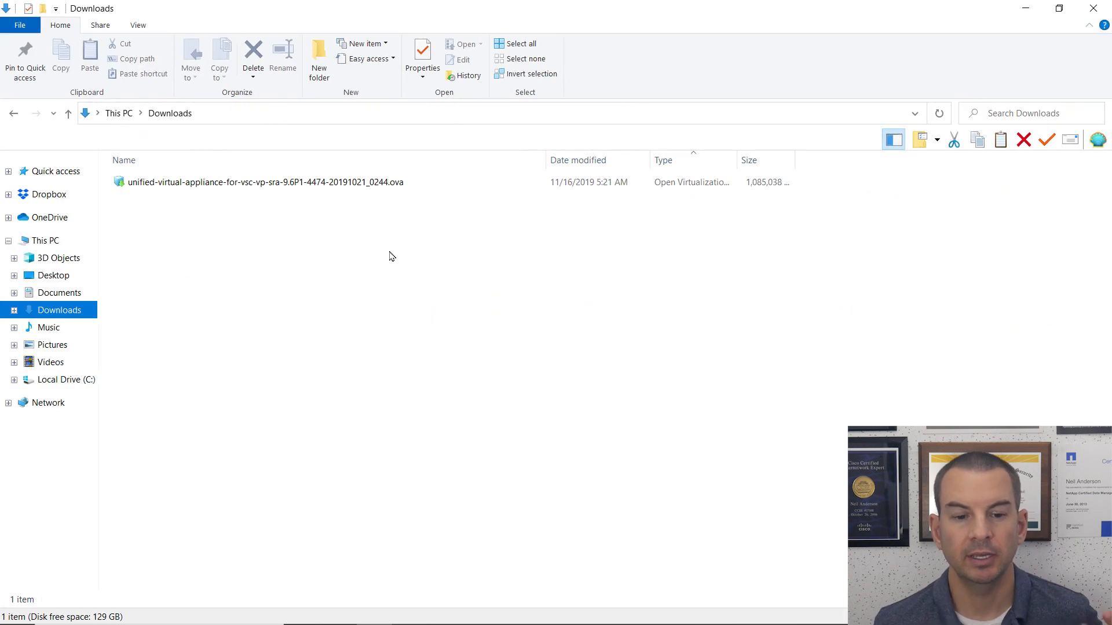
Step: Open the downloaded .ova in the Downloads folder, then return to the vSphere Client
double_click(203, 185)
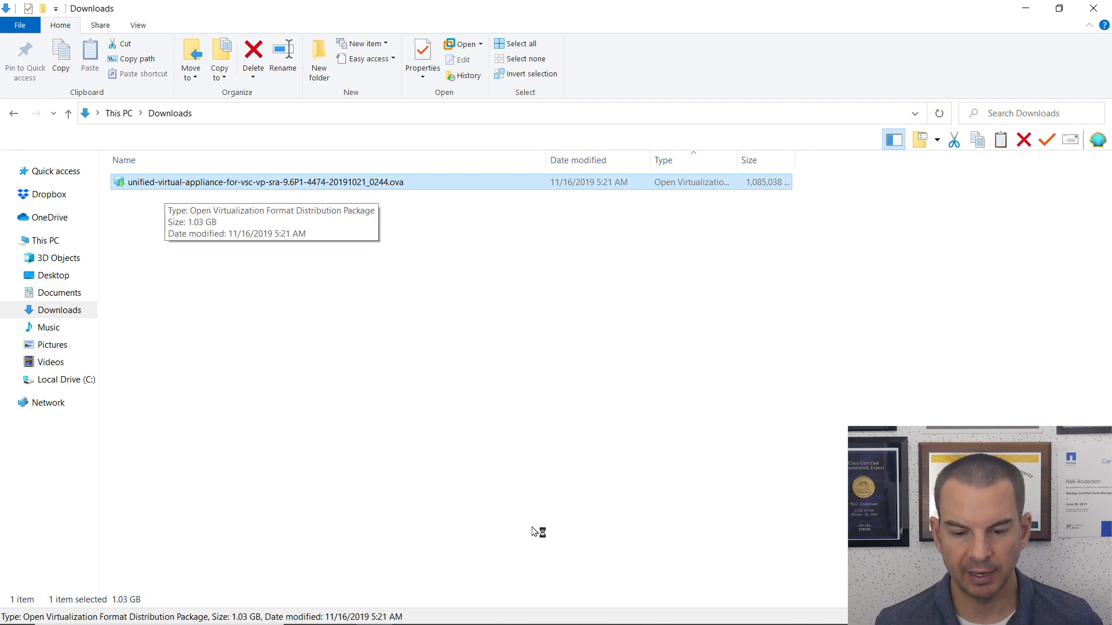
mouse_move(524, 623)
left_click(453, 621)
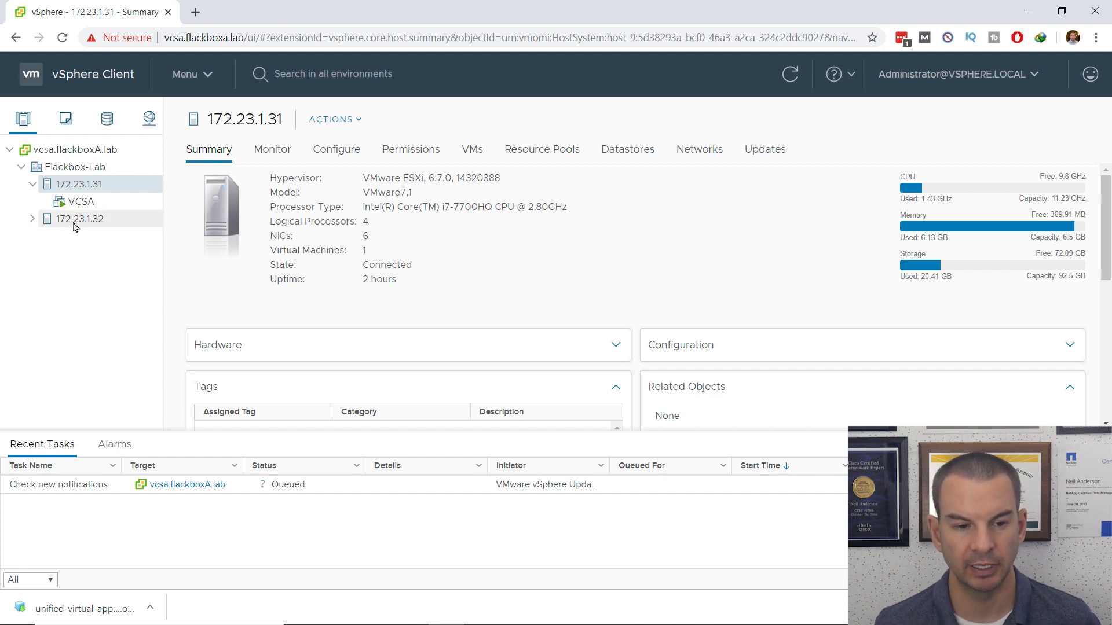
Step: Deploy an OVF template on host 172.23.1.32 from the downloaded VSC .ova local file
left_click(75, 220)
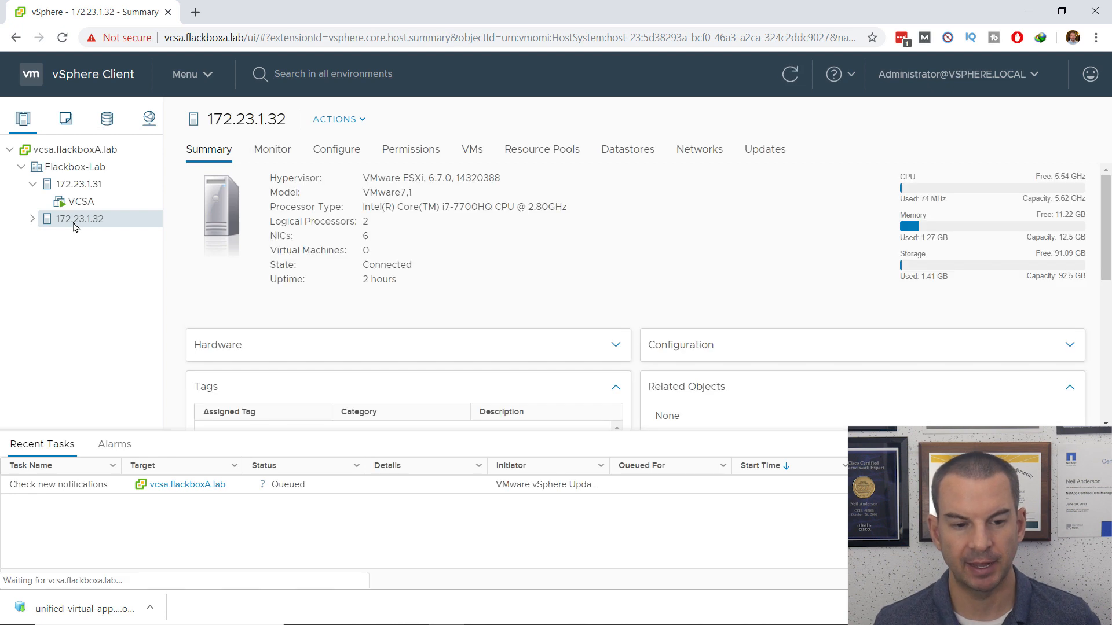
right_click(74, 227)
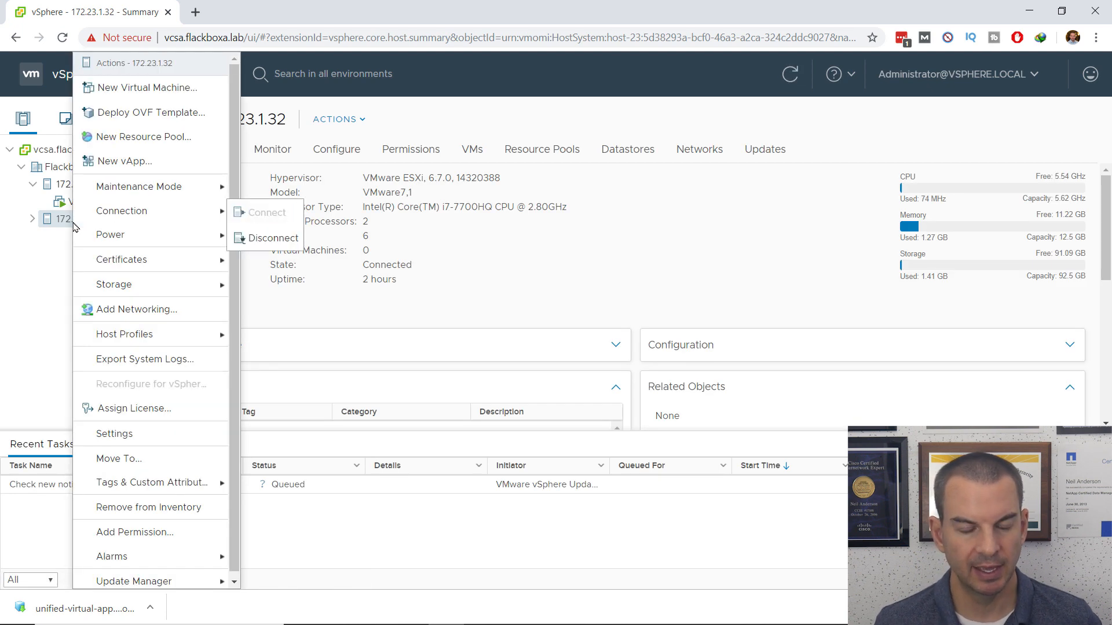
left_click(152, 113)
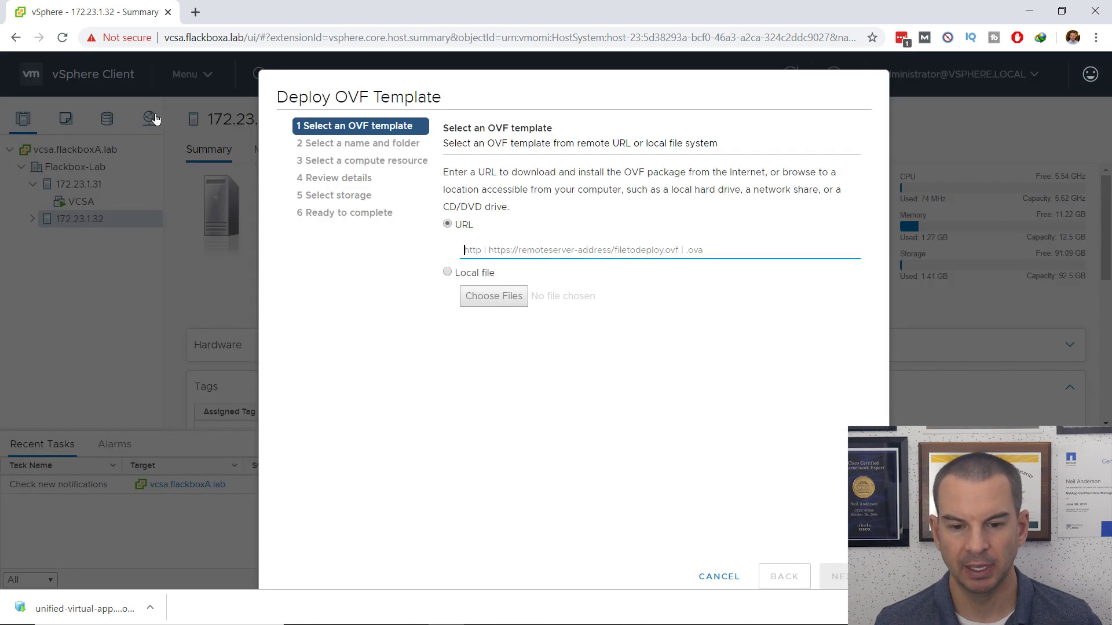
left_click(447, 277)
left_click(493, 296)
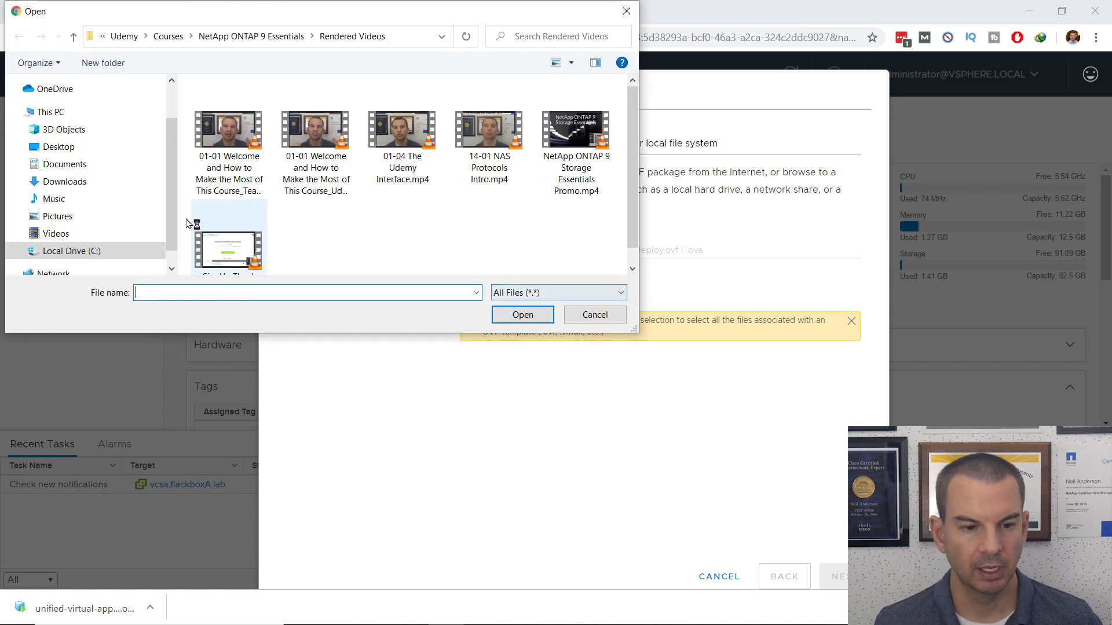
left_click(77, 184)
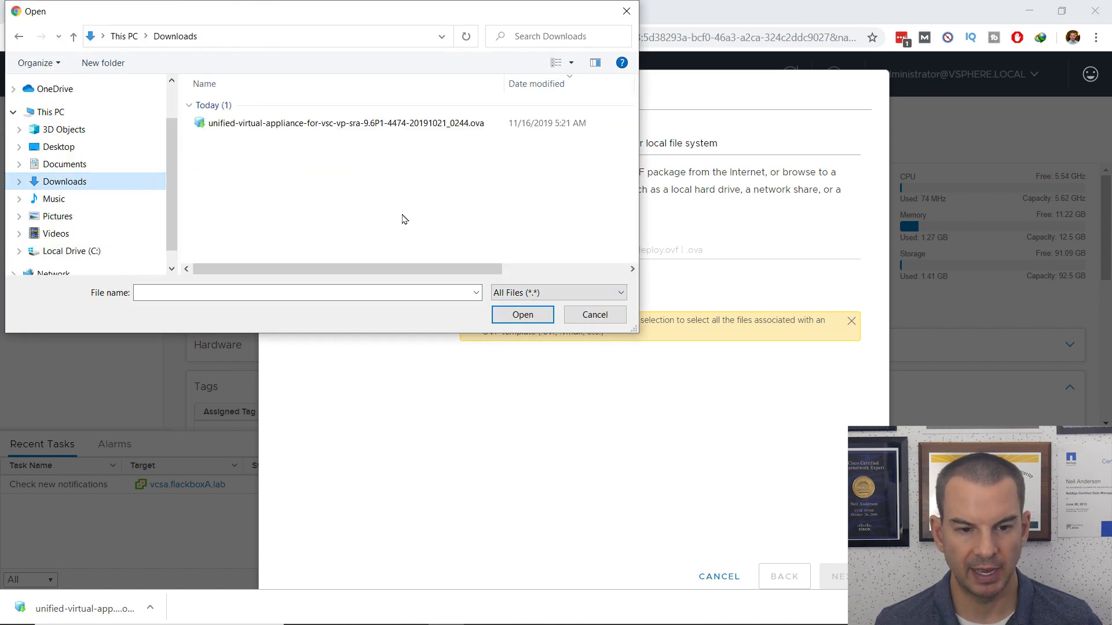
left_click(281, 125)
double_click(281, 125)
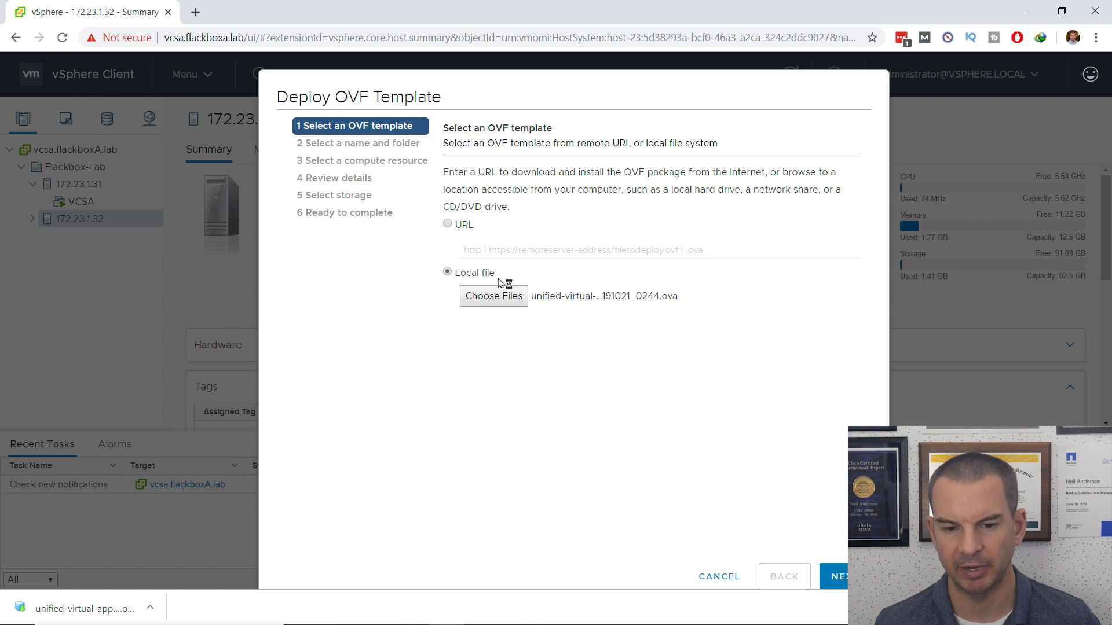
Step: Name the new virtual machine 'vsc'
left_click(840, 576)
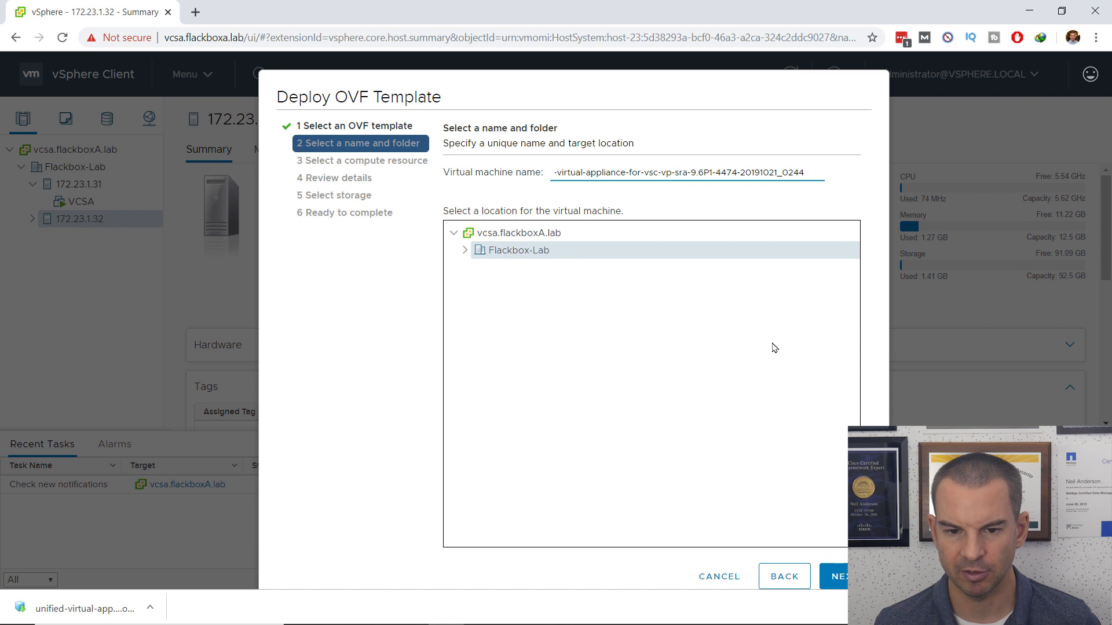
left_click_drag(803, 172, 502, 175)
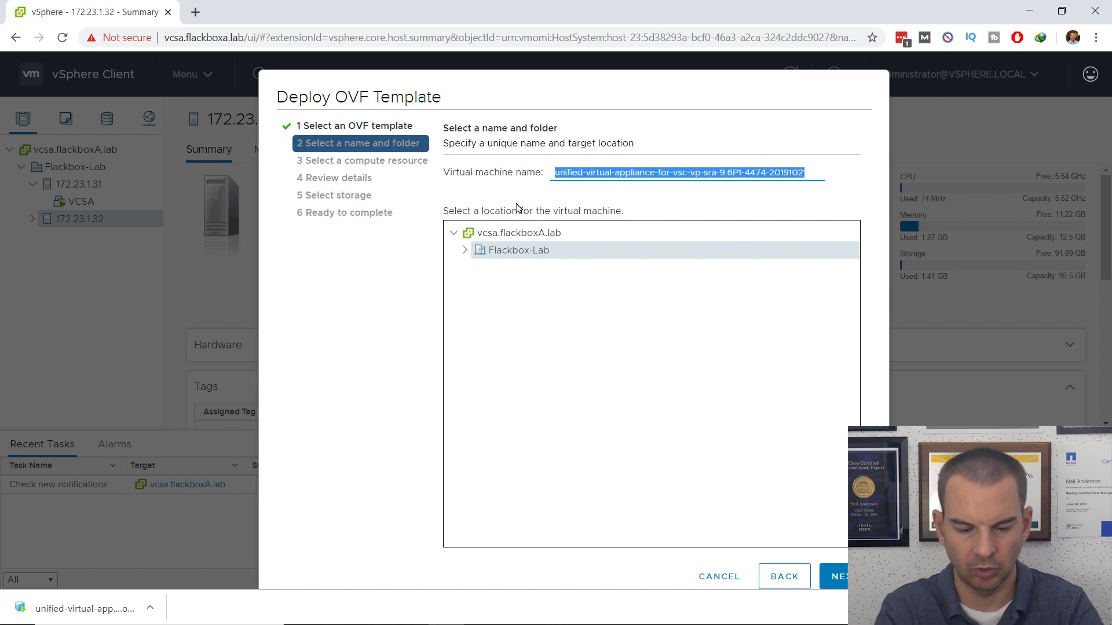
type("vsc")
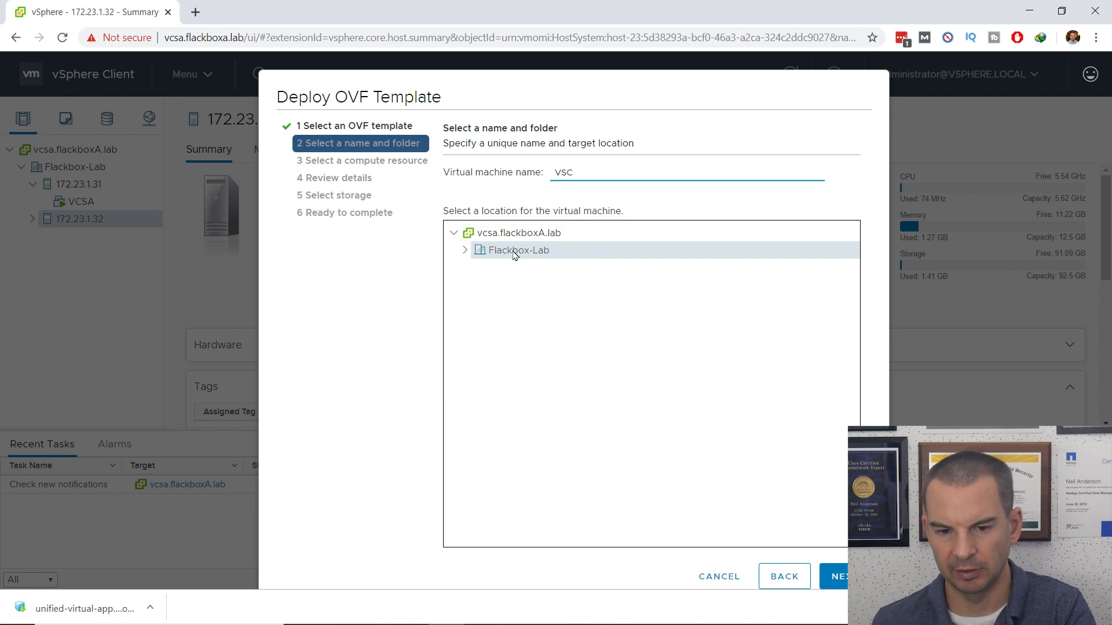
left_click(834, 577)
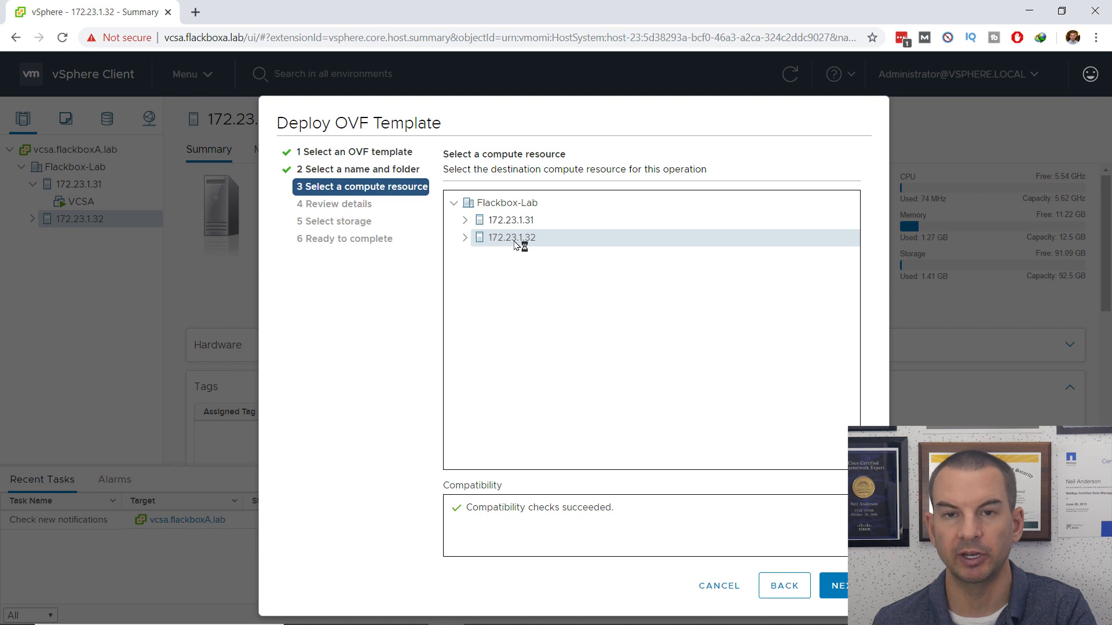
Step: Keep host 172.23.1.32 as the compute resource and accept all licence agreements
left_click(834, 586)
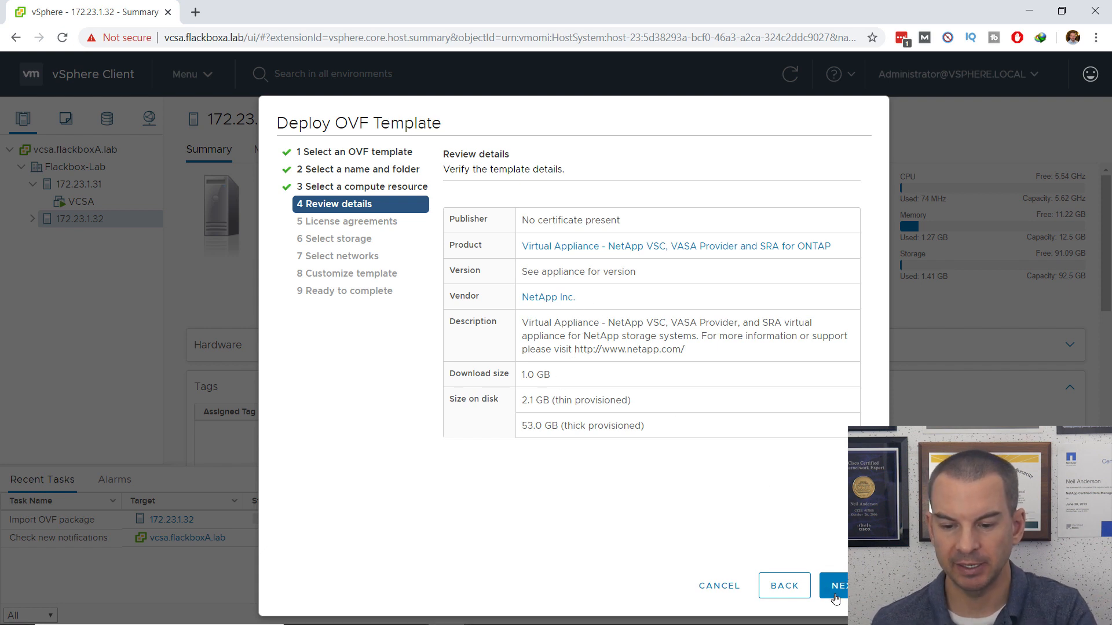
left_click(838, 588)
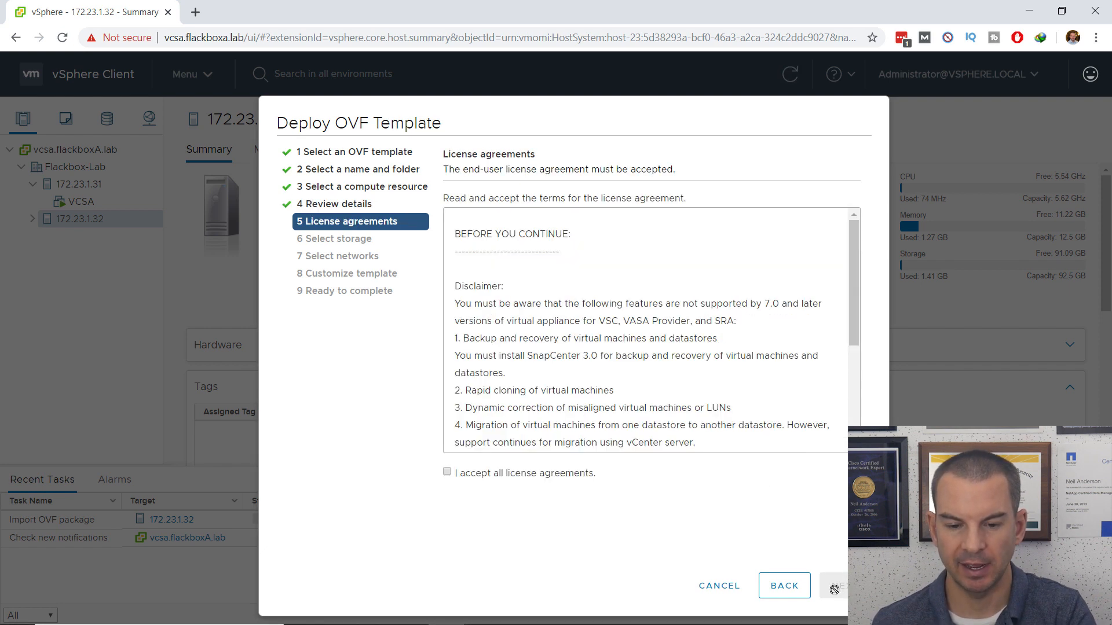
left_click(447, 472)
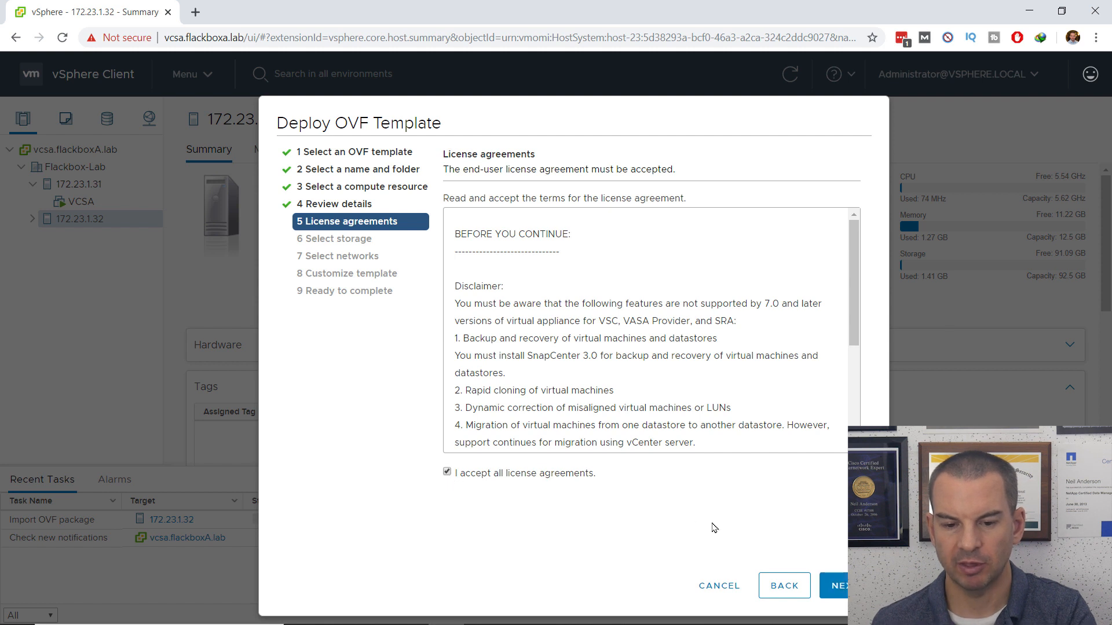
left_click(834, 585)
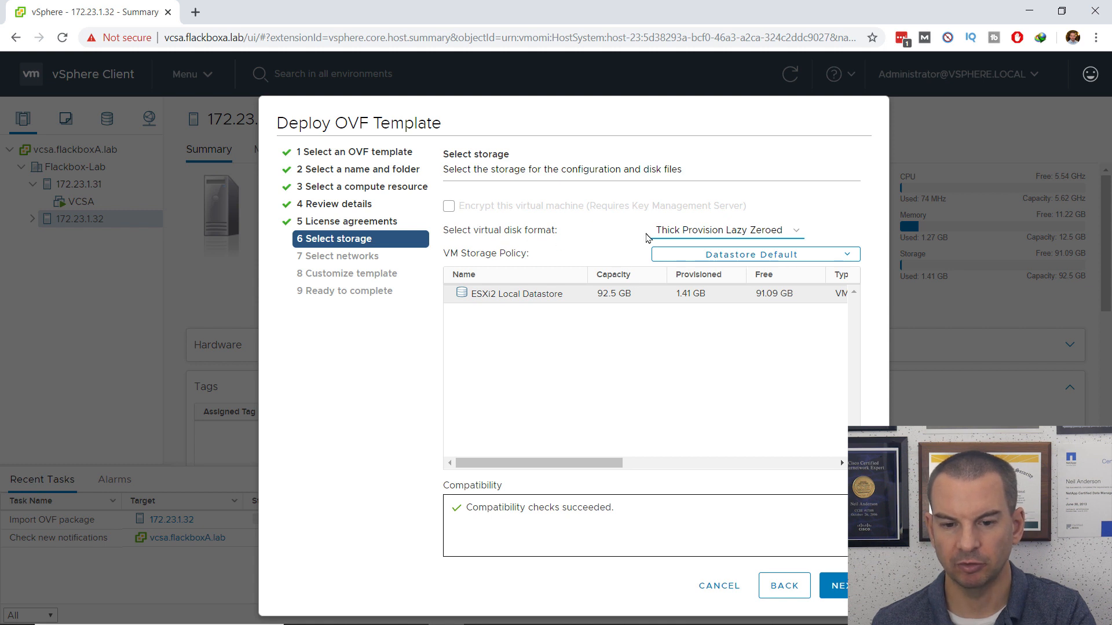
Step: Set the virtual disk format to Thin Provision
left_click(689, 231)
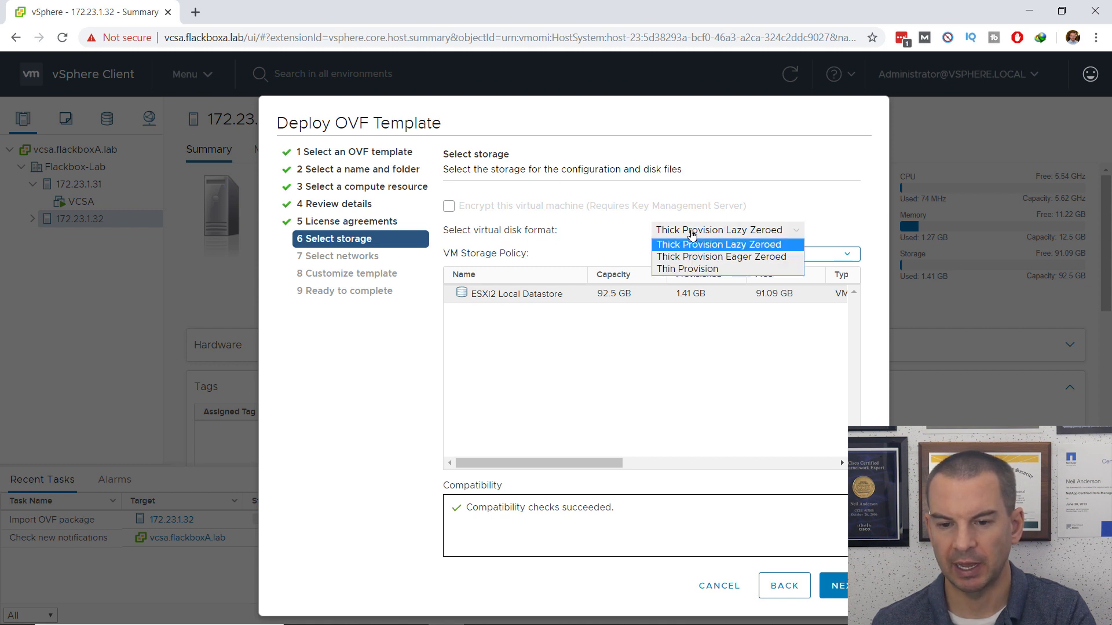
left_click(720, 269)
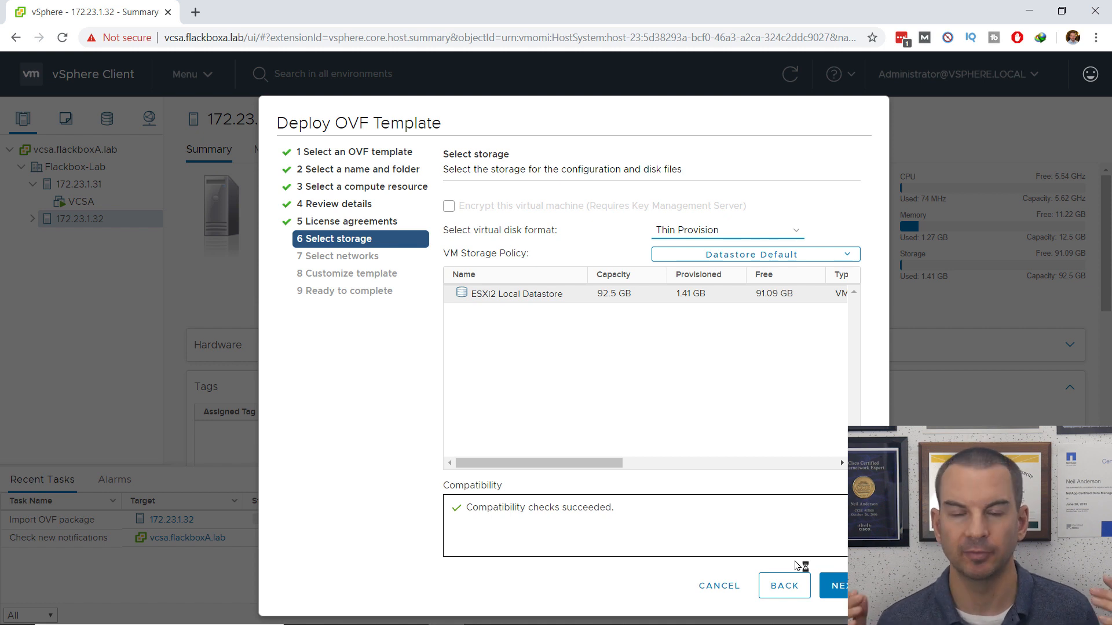
left_click(834, 586)
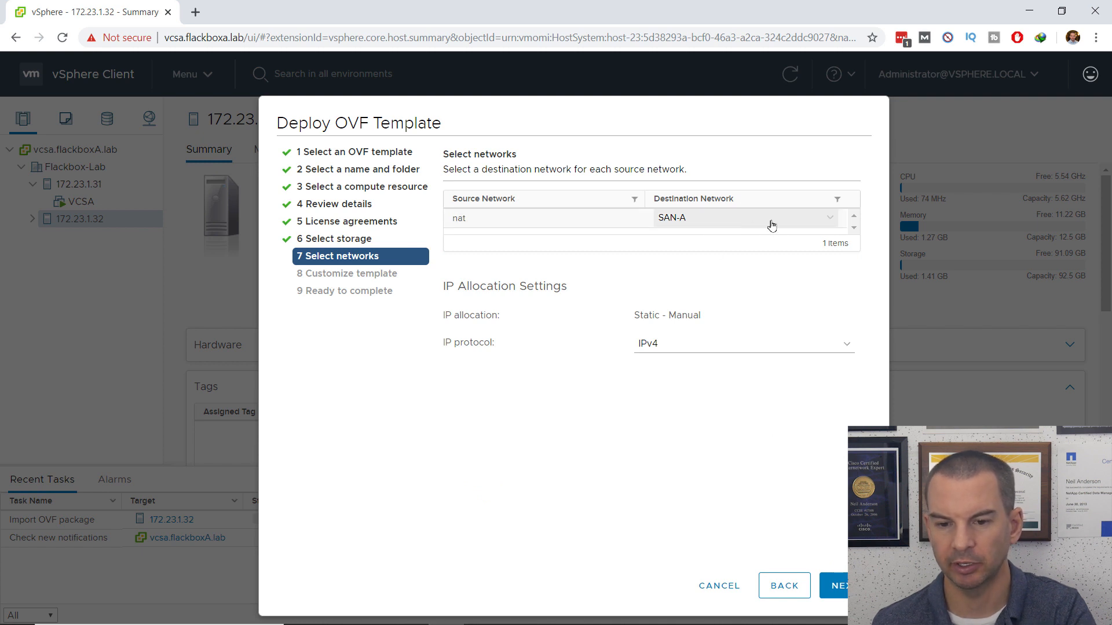
Step: Map the nat source network to the Virtual Machines destination network
left_click(793, 220)
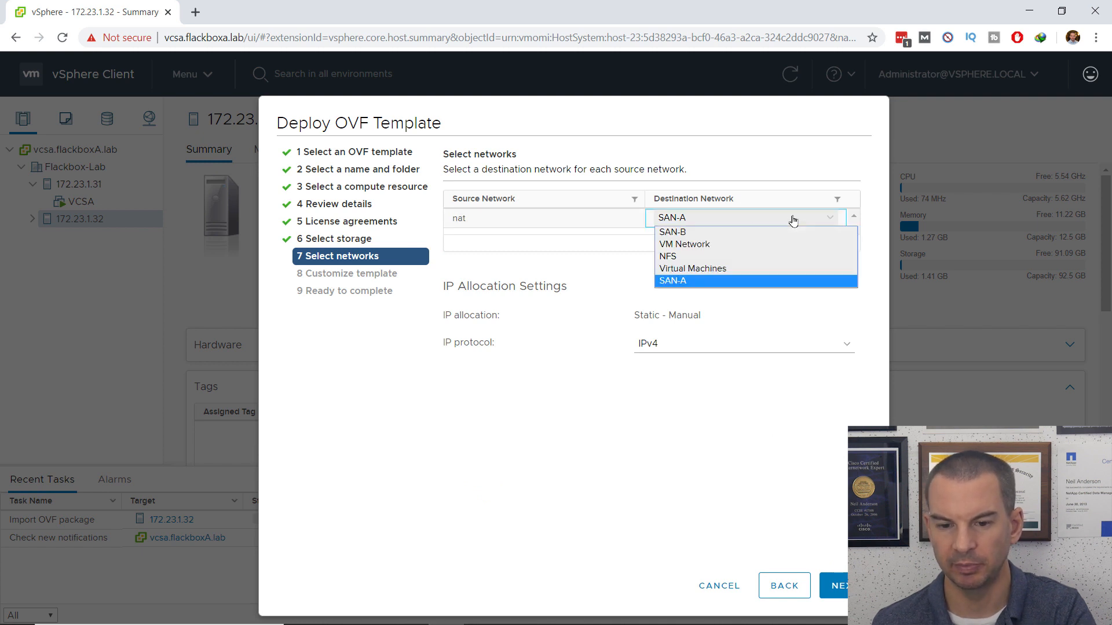
left_click(718, 273)
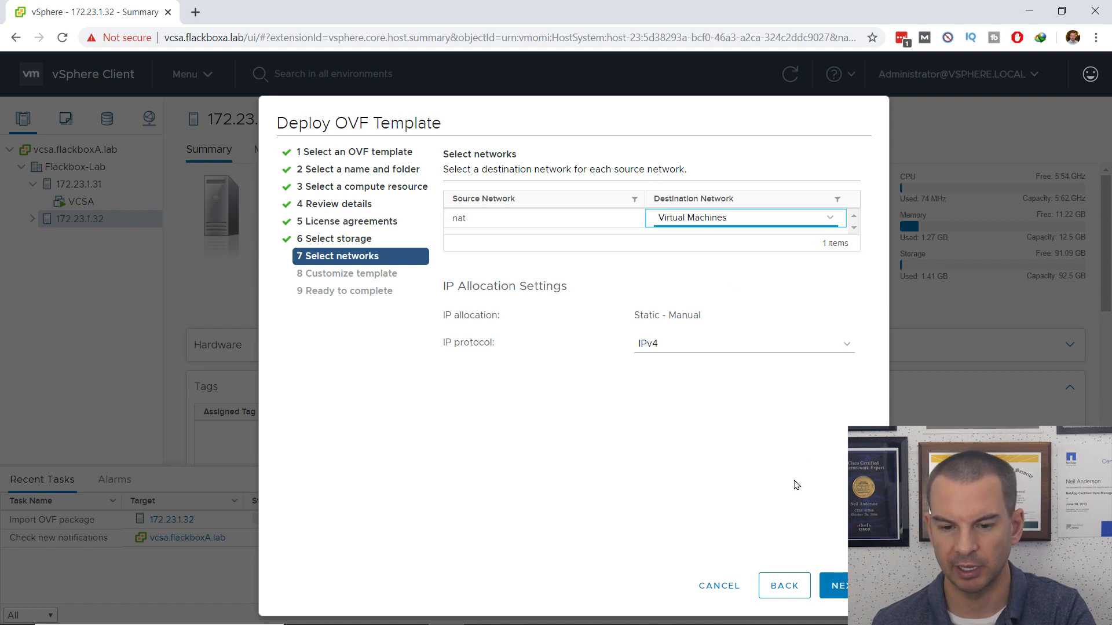
left_click(841, 586)
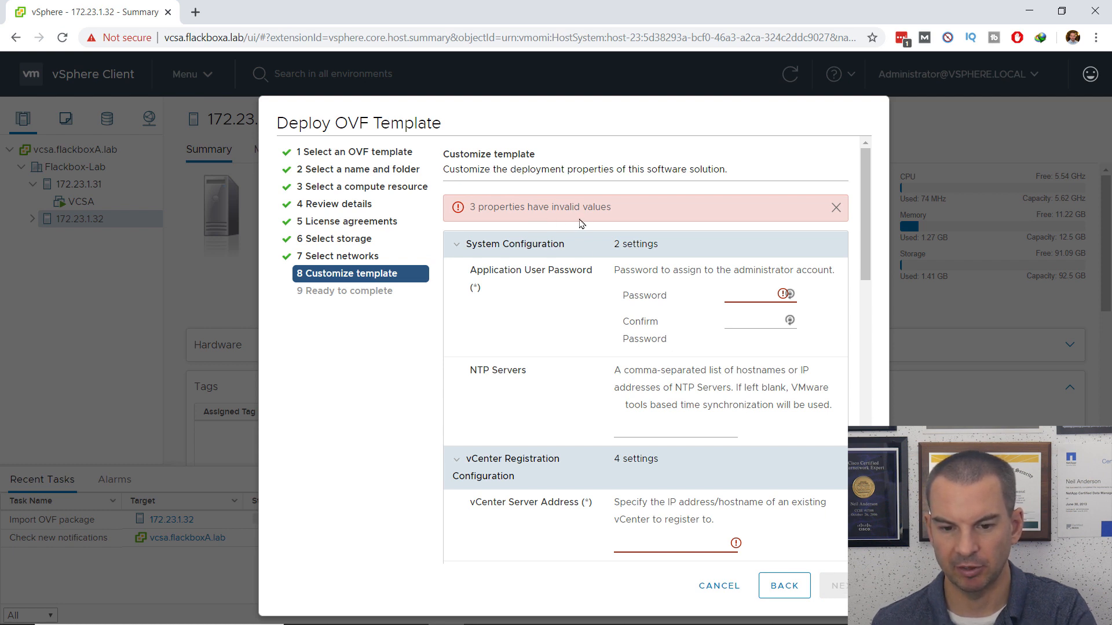
Step: Enter and confirm the appliance administrator password, then select the NTP Servers field
left_click(735, 291)
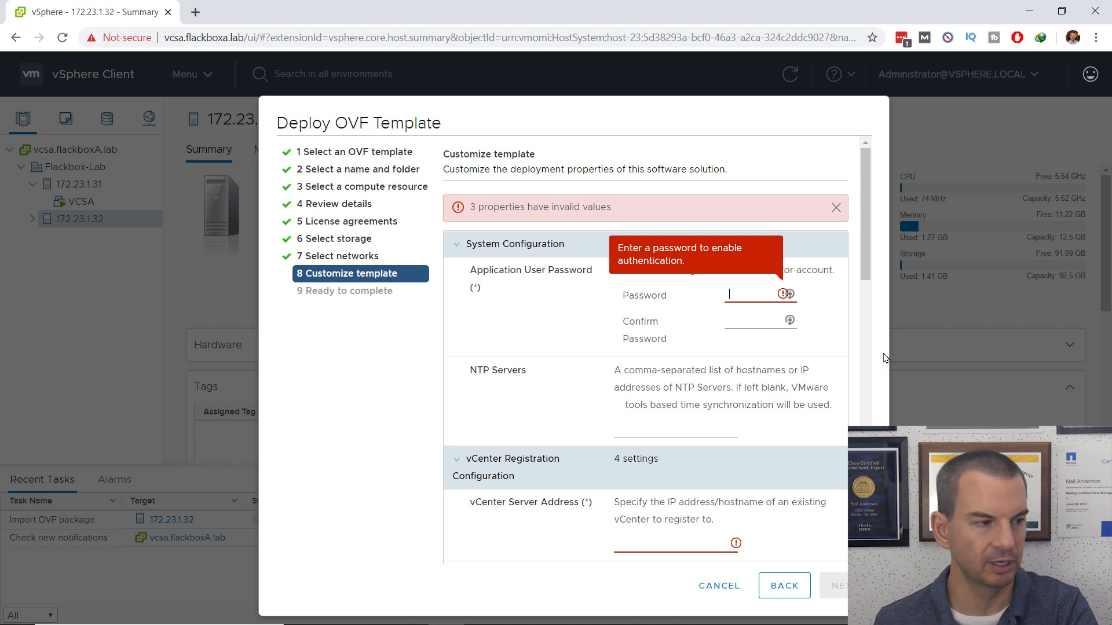
type("VM••••••")
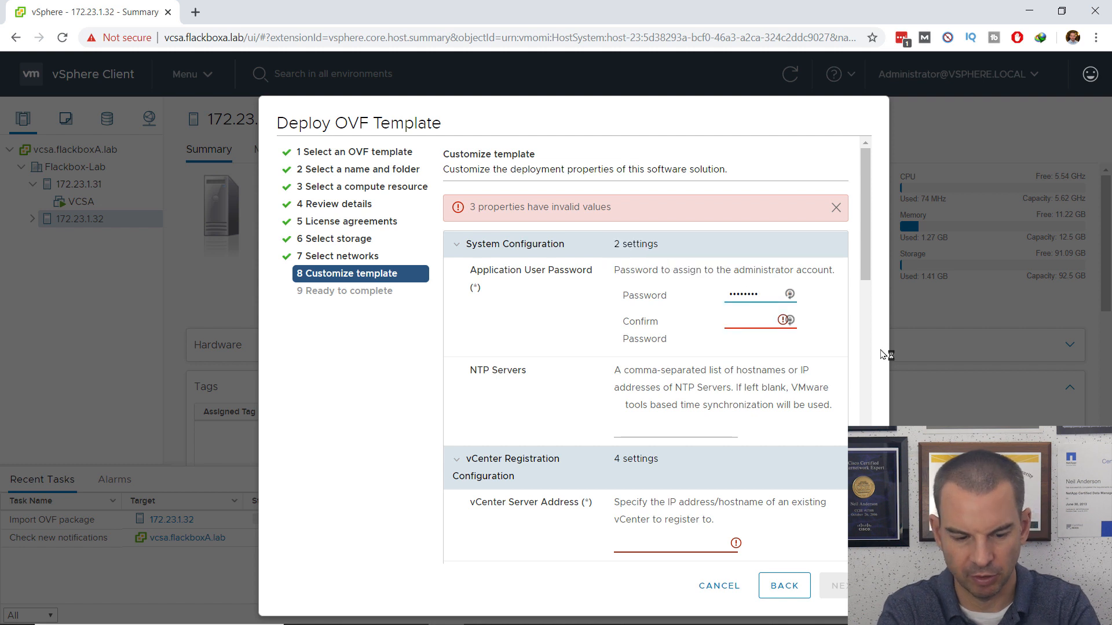
key("Tab")
type("V")
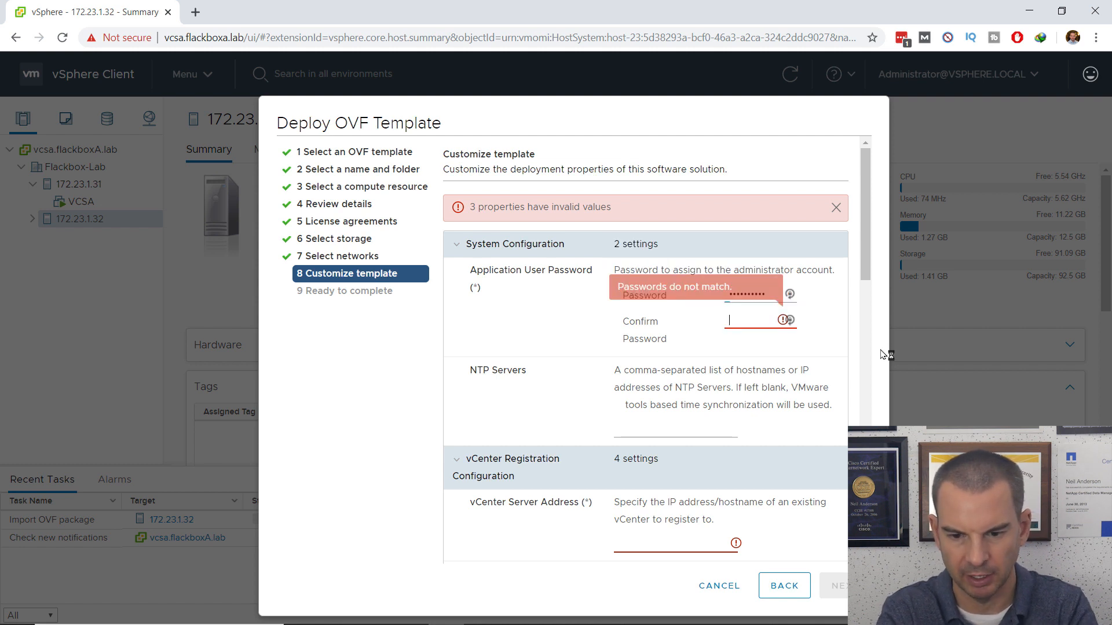
type("•••••••••")
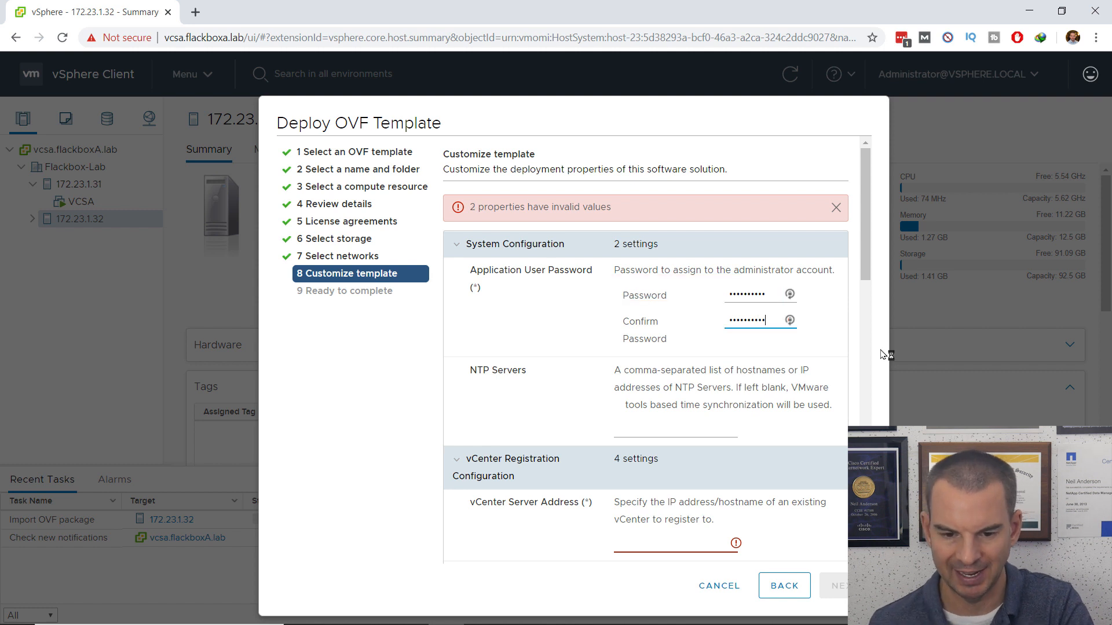
left_click(696, 435)
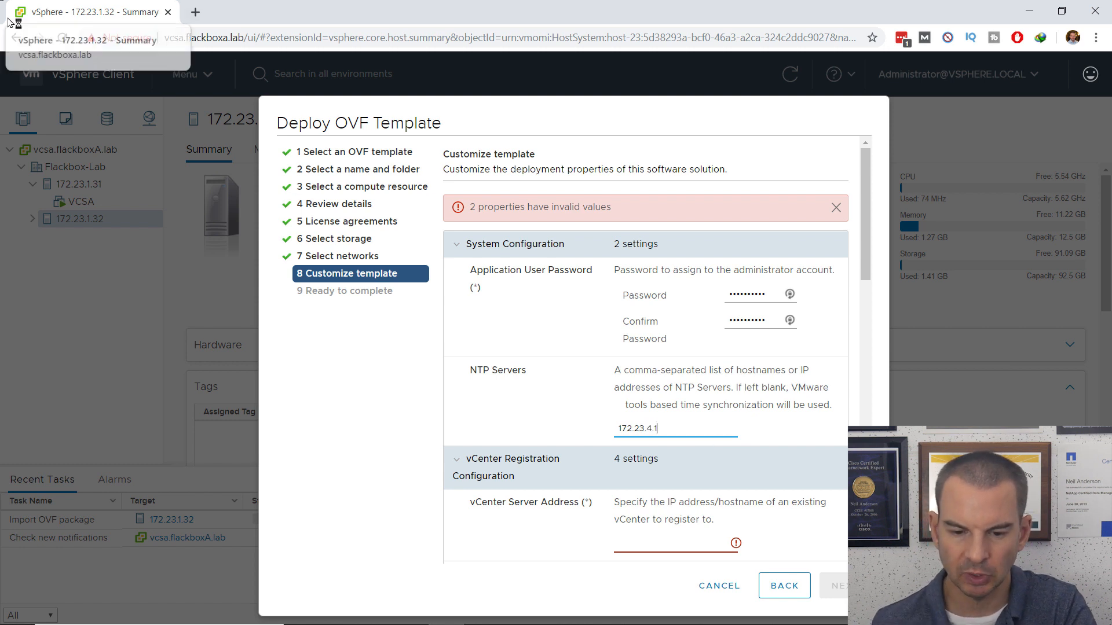
Step: Set vCenter Server Address to 172.23.5.1 and fill in the vCenter password and confirmation
left_click_drag(868, 273, 867, 345)
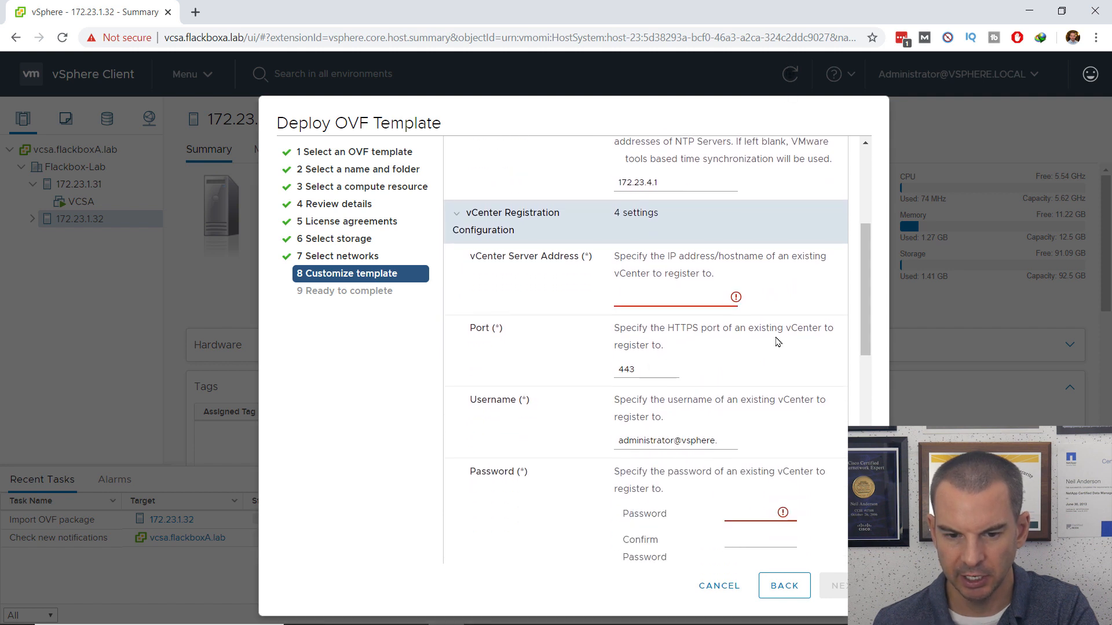
left_click(631, 295)
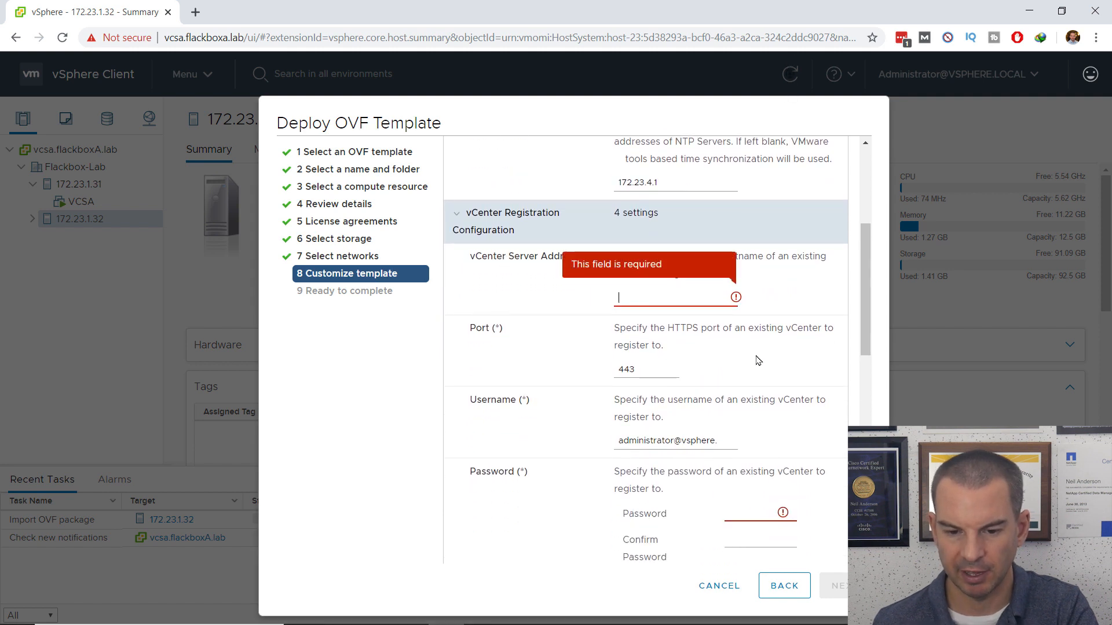
type("172.23.5.1")
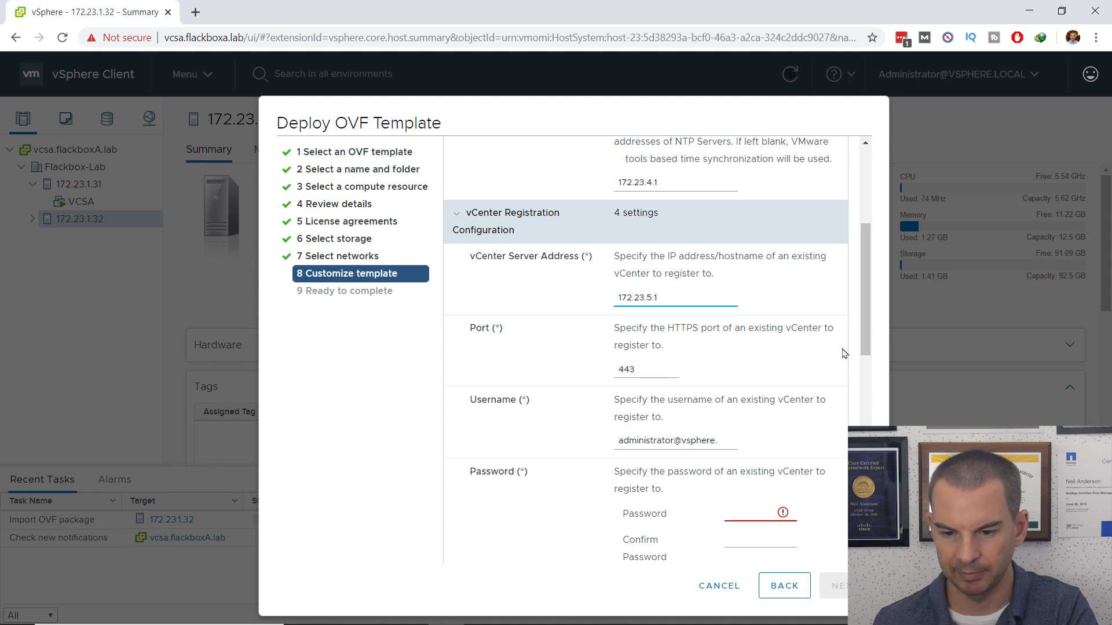
left_click_drag(866, 331, 867, 396)
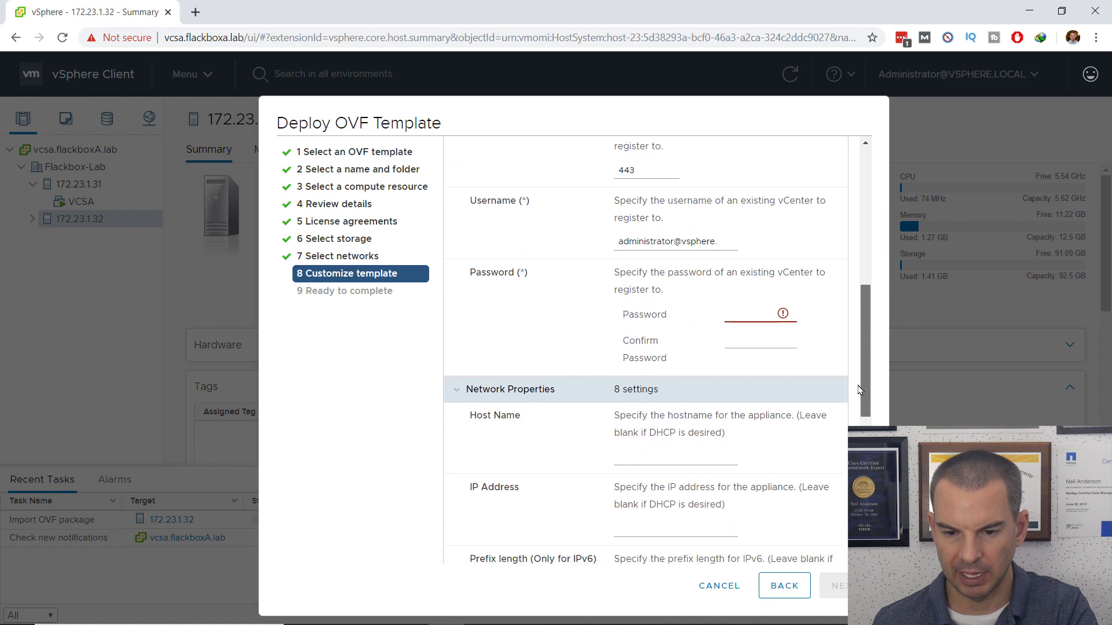
left_click(730, 313)
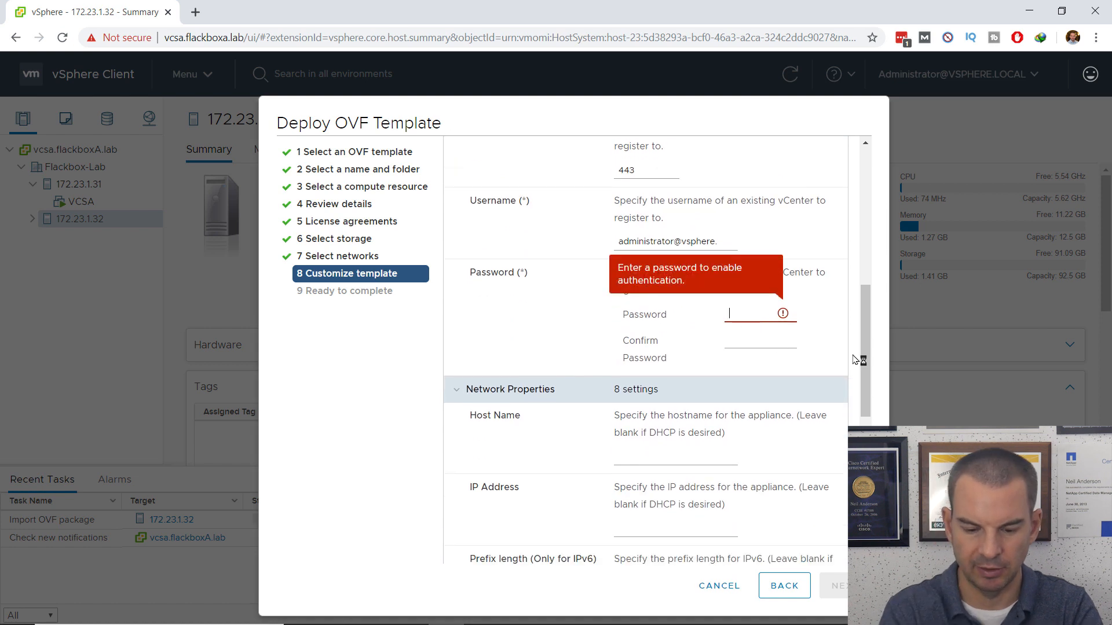
type("****")
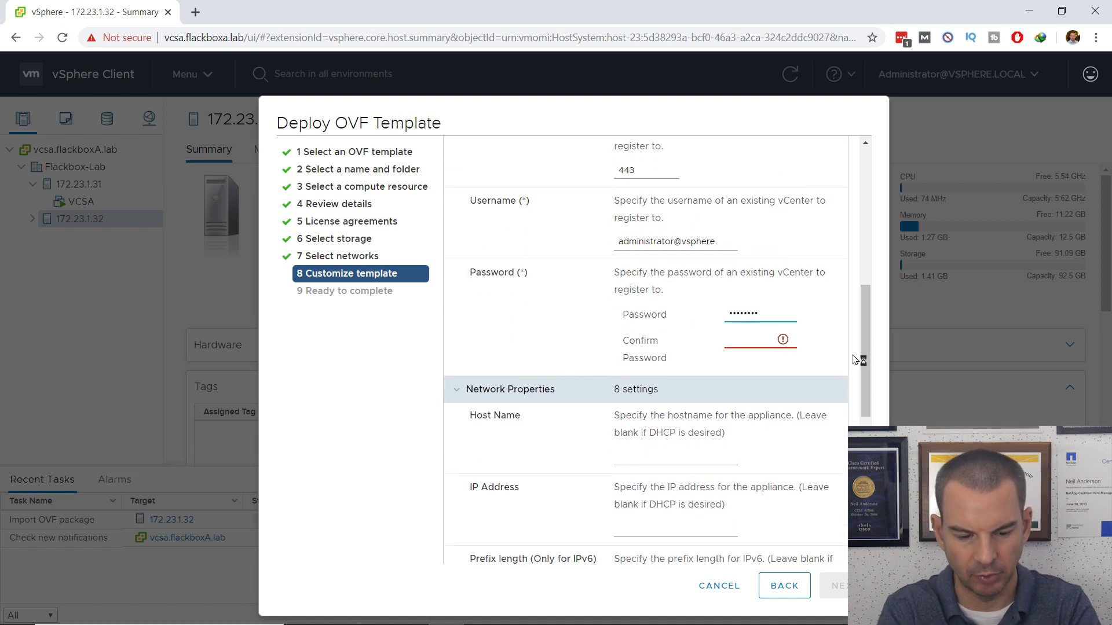
key("Tab")
type("*")
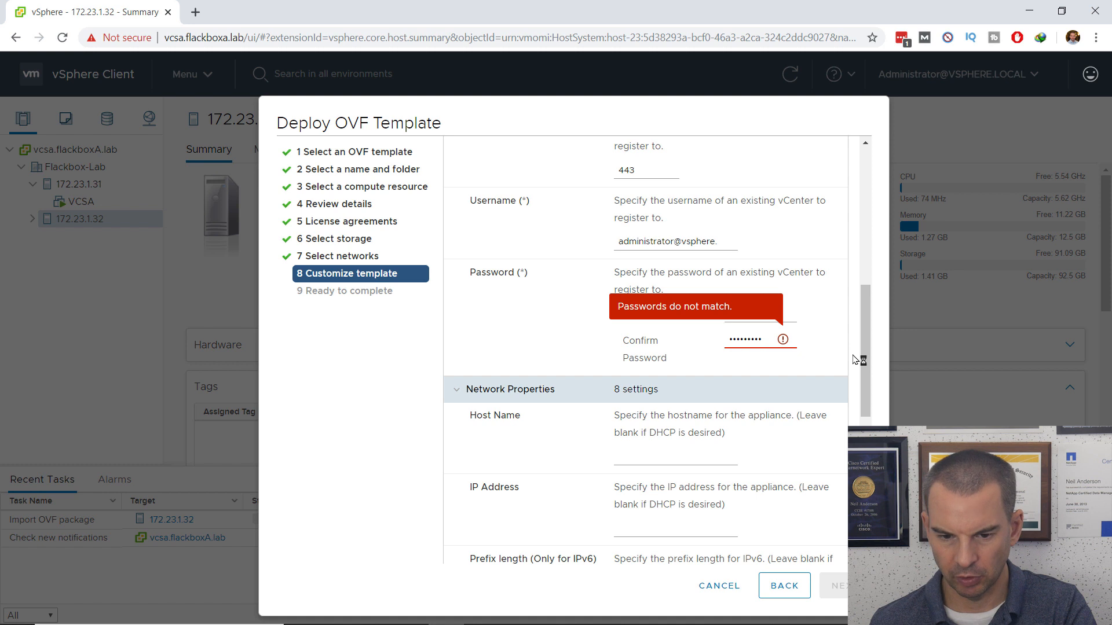
scroll(865, 382, "down", 3)
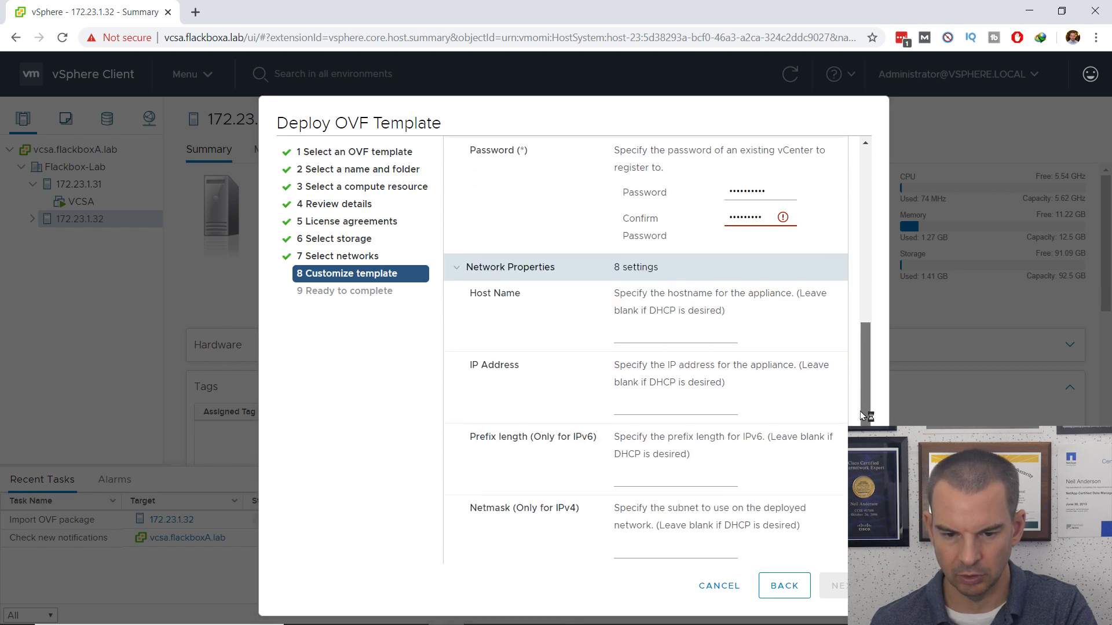
left_click(620, 306)
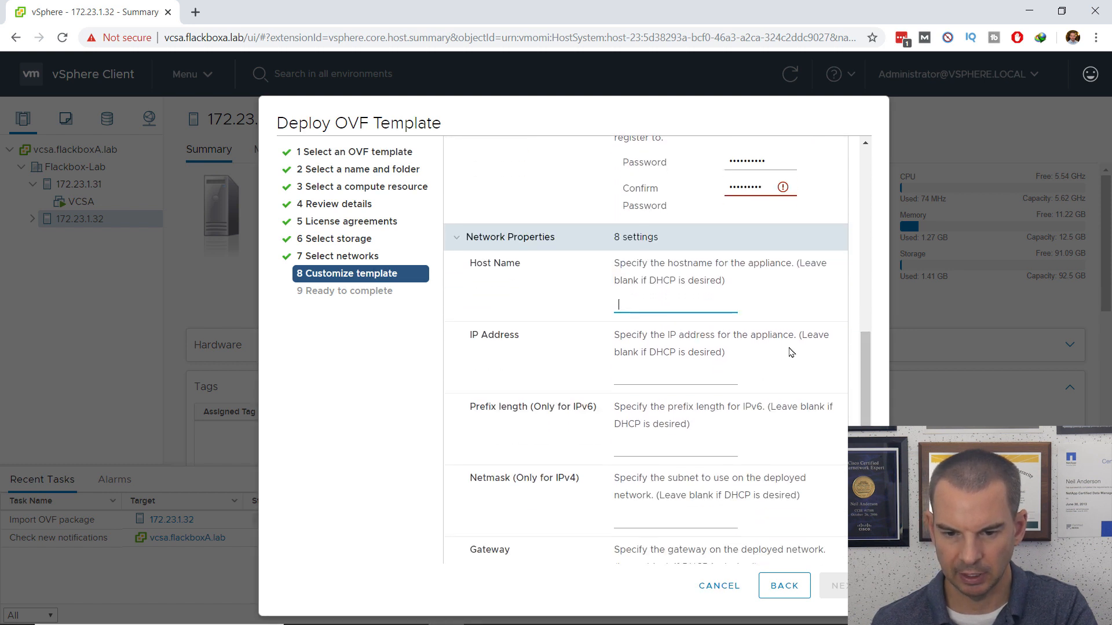
type("vsc")
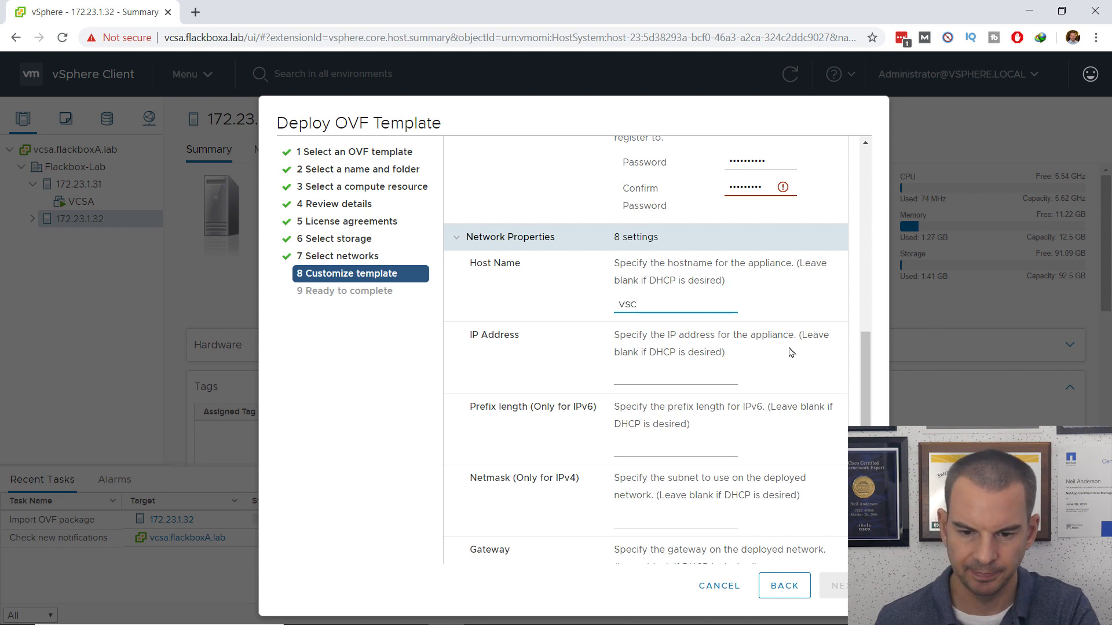
left_click(653, 379)
type("172.23.5.1")
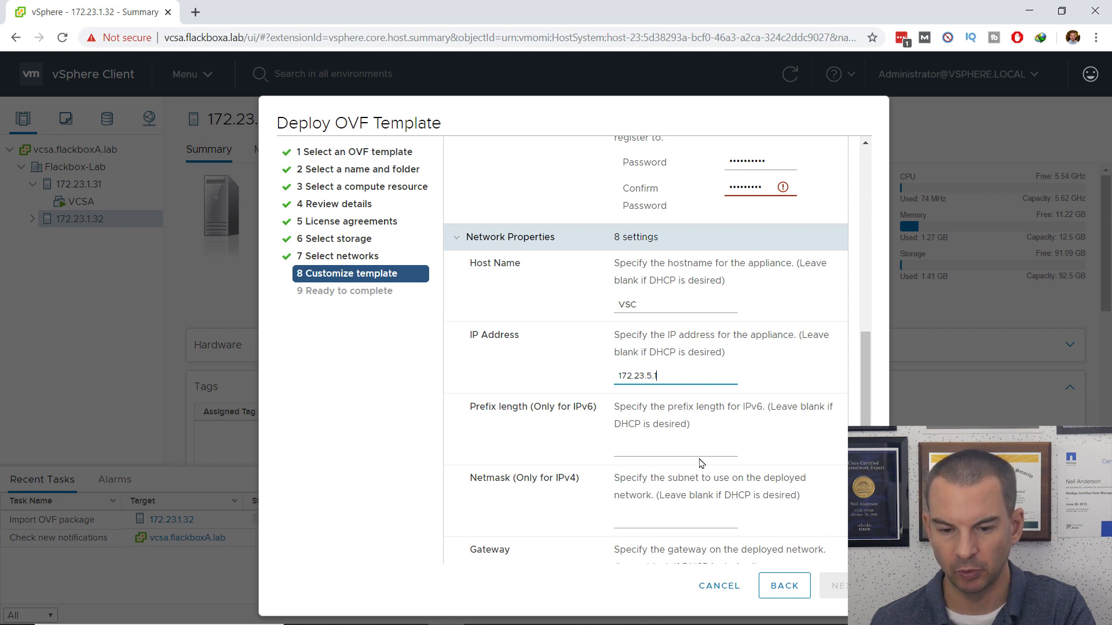
scroll(701, 464, "down", 1)
left_click(647, 449)
type("255.255.255.0")
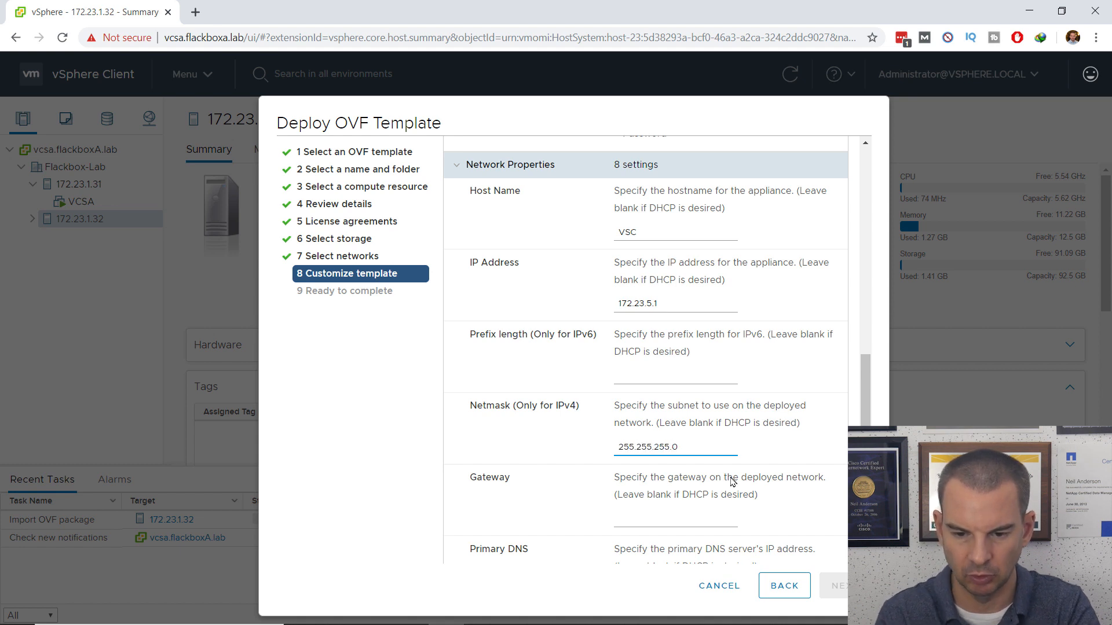
key("Tab")
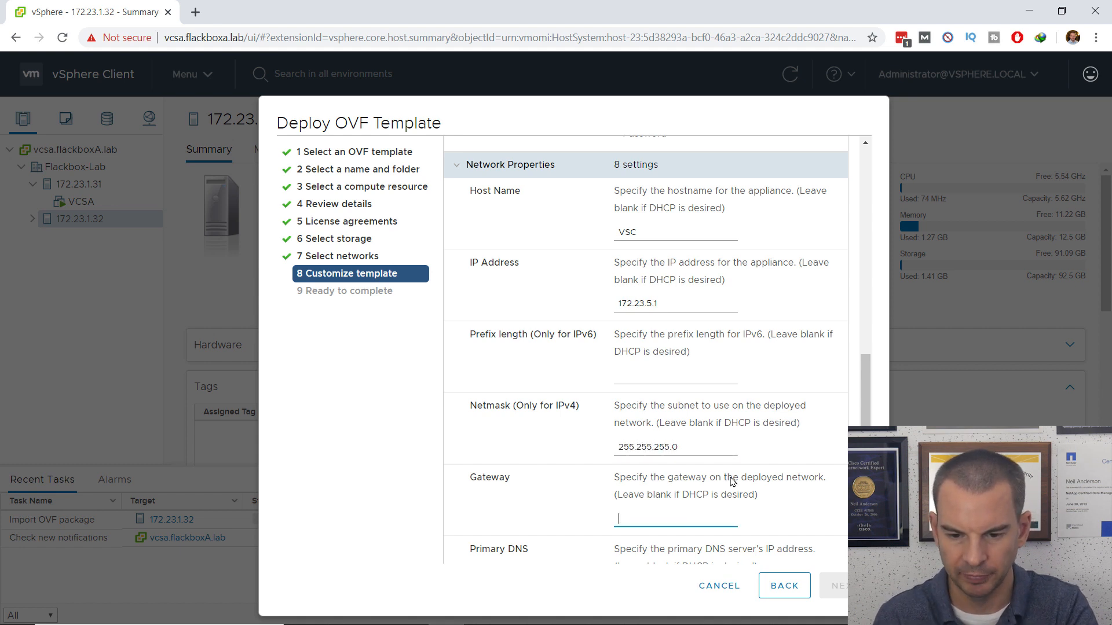
type("172.23.5.254")
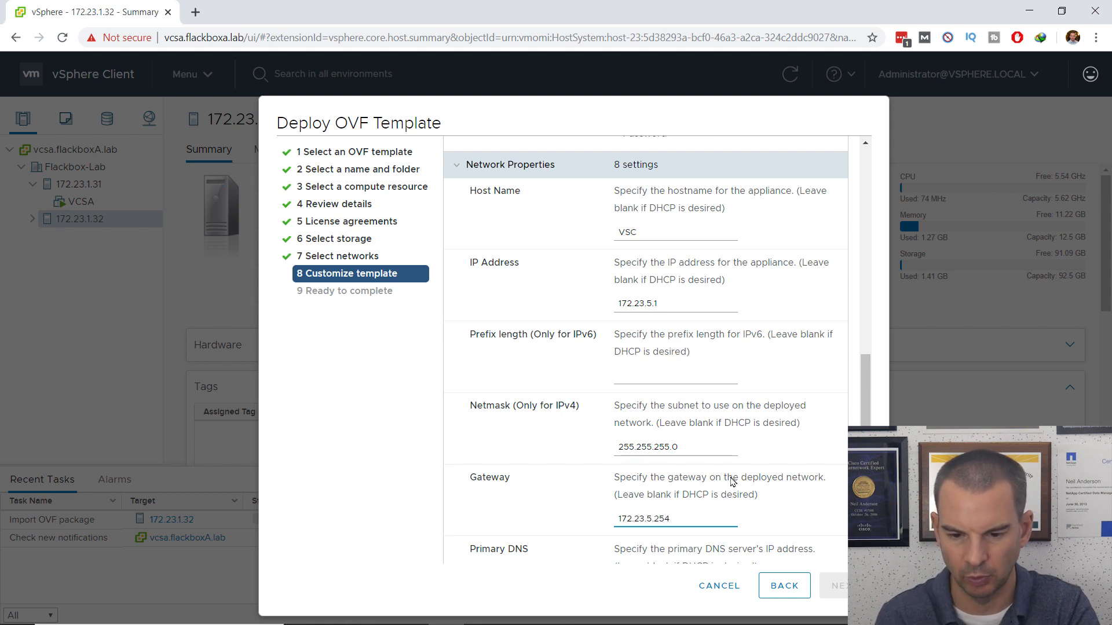
scroll(732, 483, "down", 4)
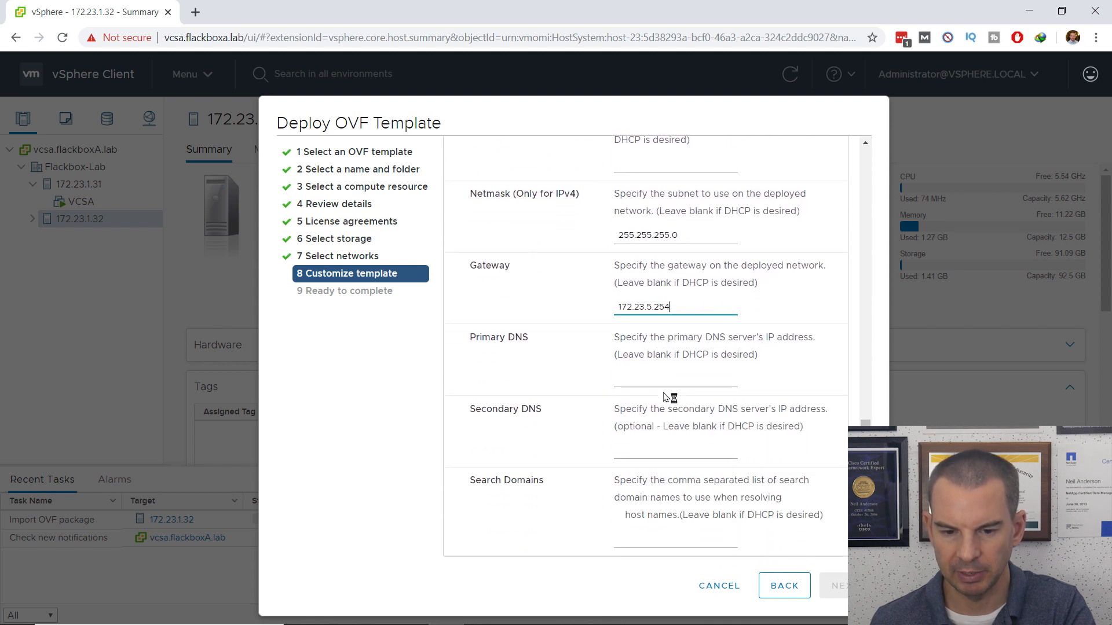
left_click(633, 380)
type("172.23.4.1")
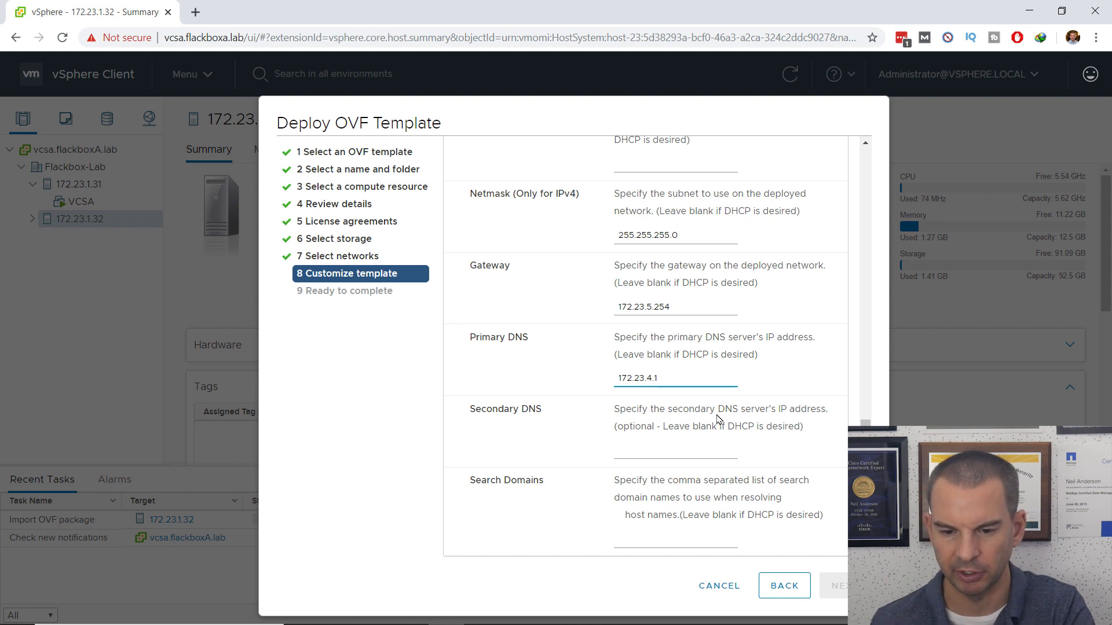
left_click(736, 543)
type("flackboxA.lab")
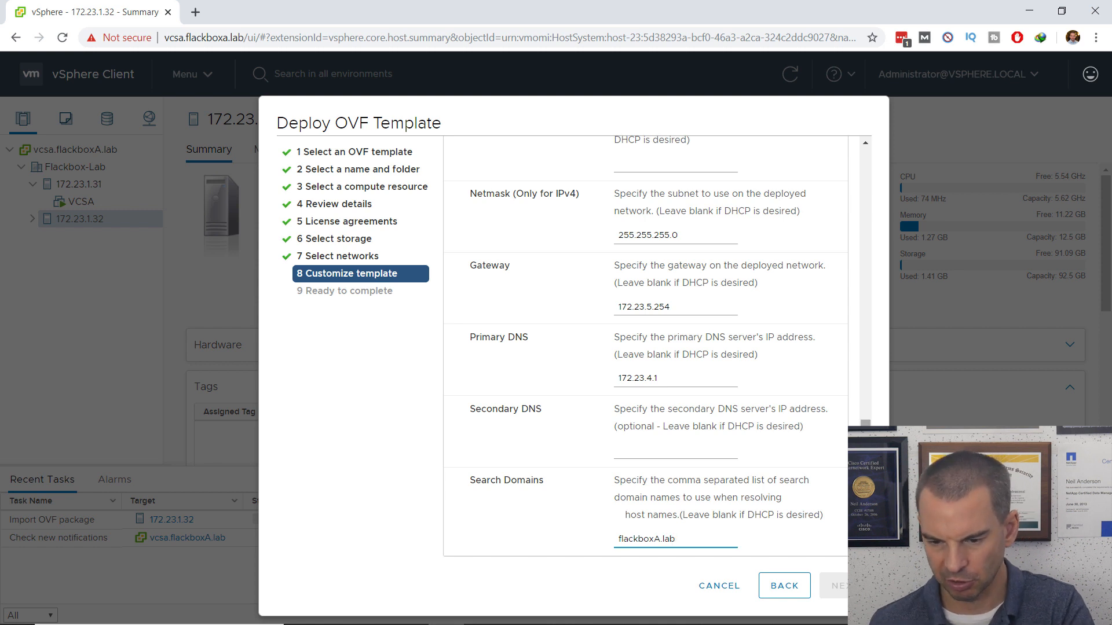
scroll(736, 543, "up", 2)
left_click_drag(865, 483, 886, 239)
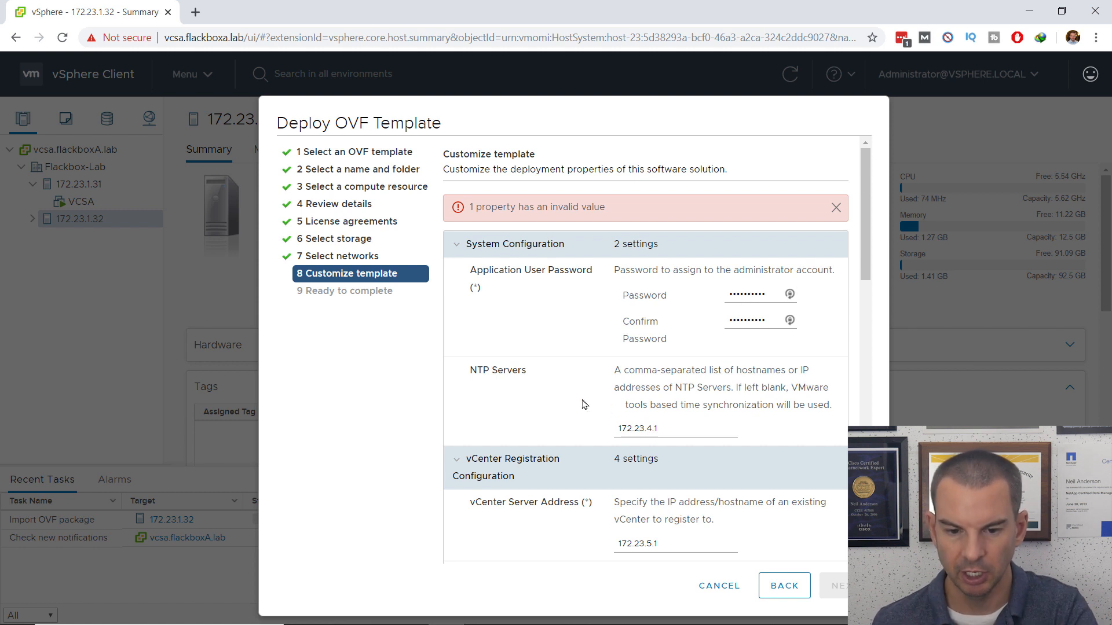
Step: Change the vCenter Server Address from 172.23.5.1 to 172.23.1.101
left_click_drag(863, 251, 862, 311)
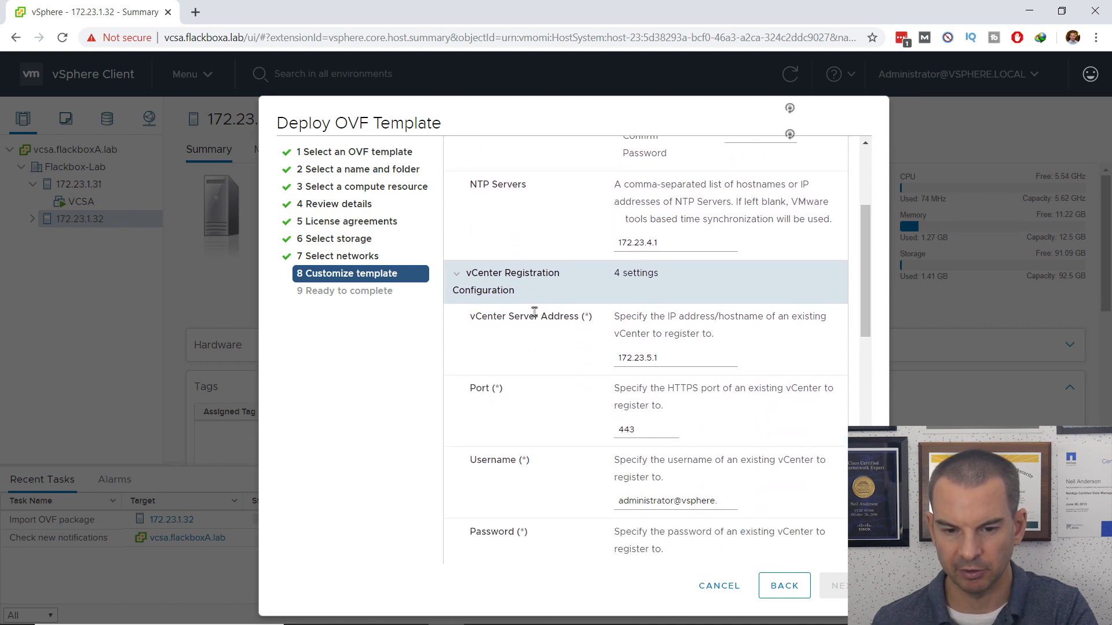
mouse_move(863, 308)
left_mouse_down()
mouse_move(869, 251)
mouse_move(863, 329)
left_mouse_up()
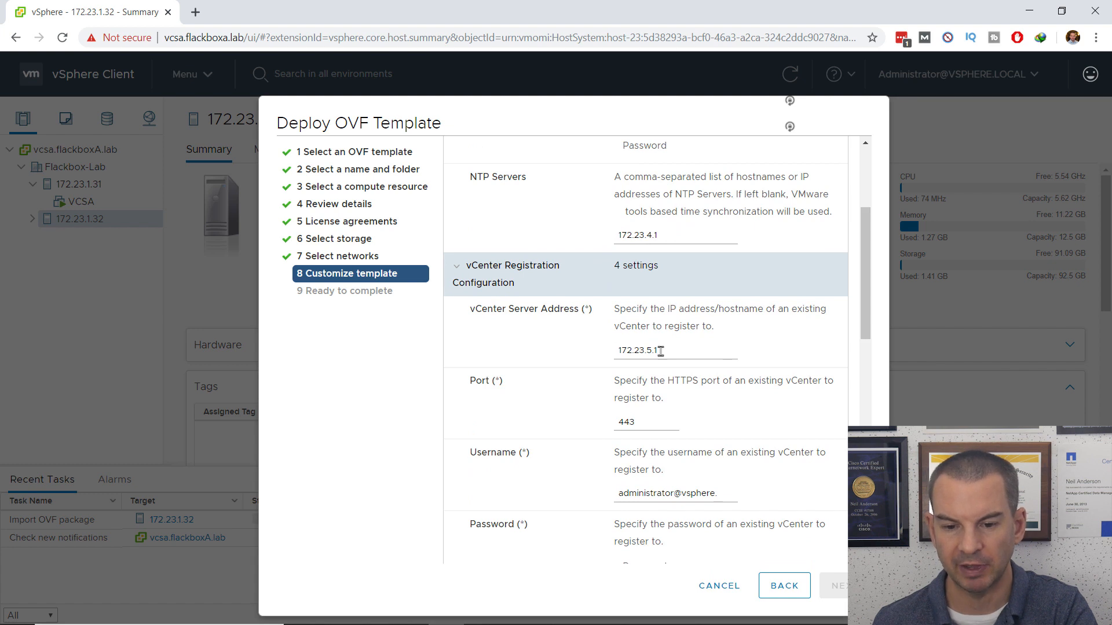
left_click_drag(665, 351, 650, 351)
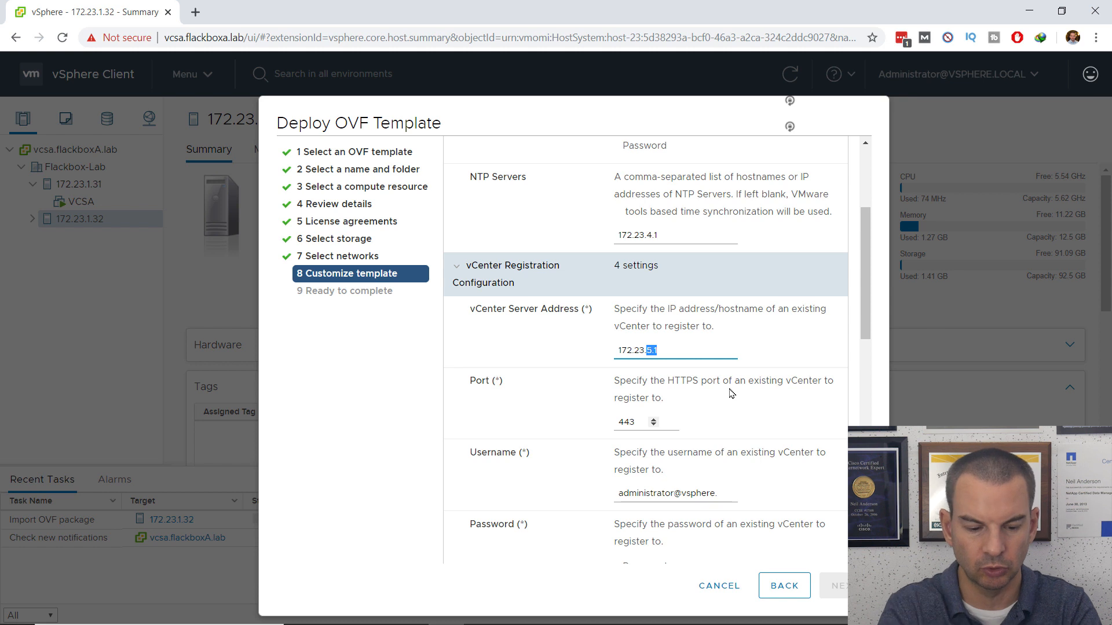
type("1")
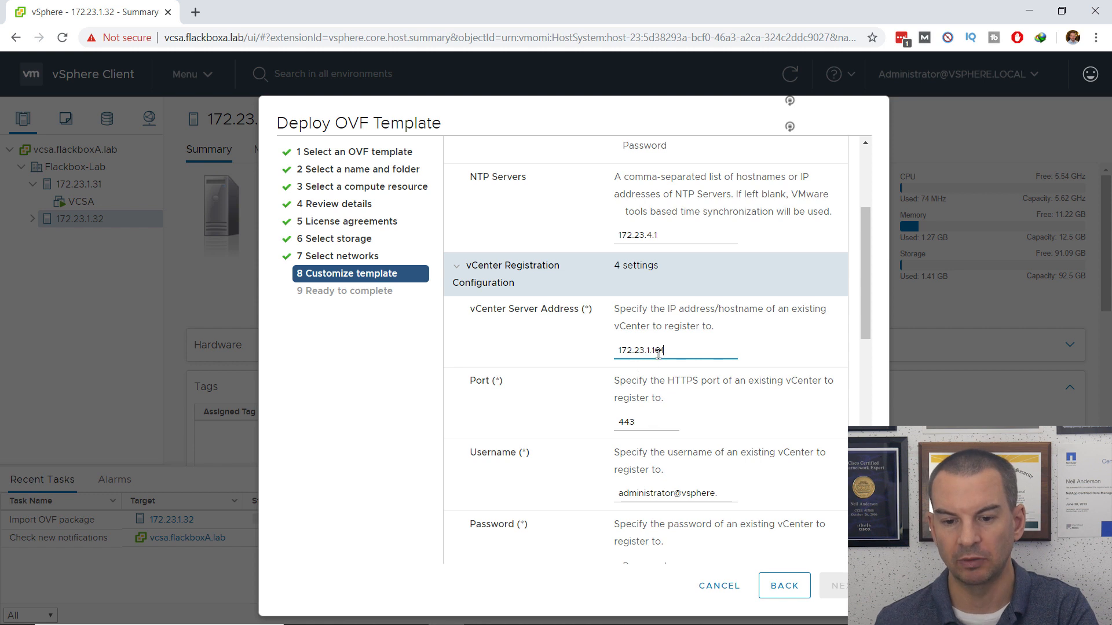
left_click_drag(863, 320, 867, 364)
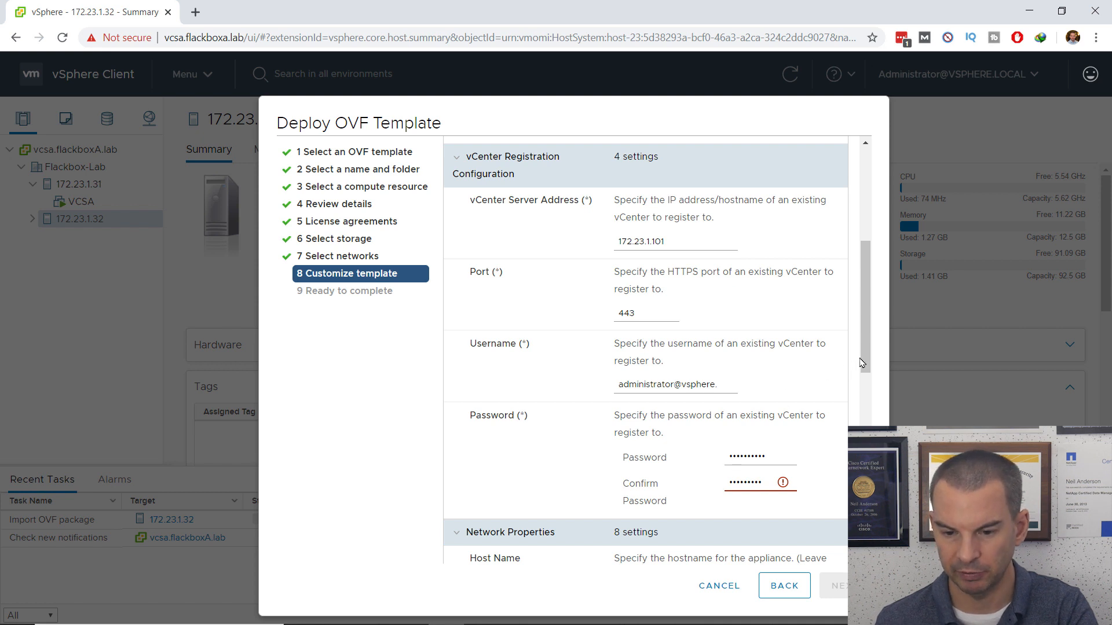
Step: Retype the vCenter password in Confirm Password so it matches
scroll(863, 363, "down", 3)
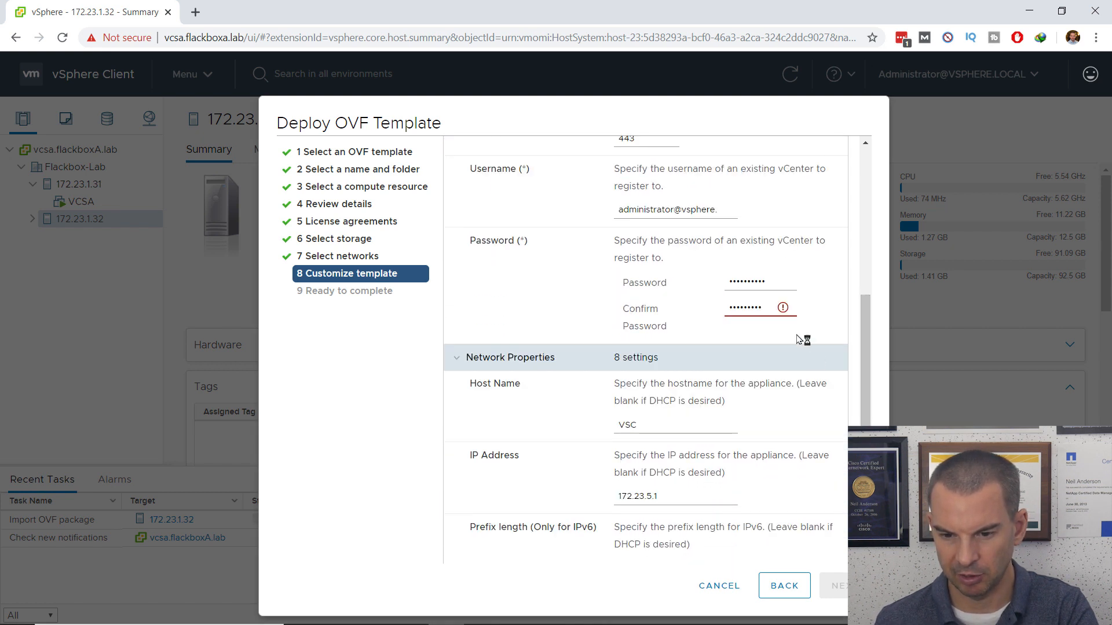
left_click_drag(766, 307, 718, 316)
type("••••")
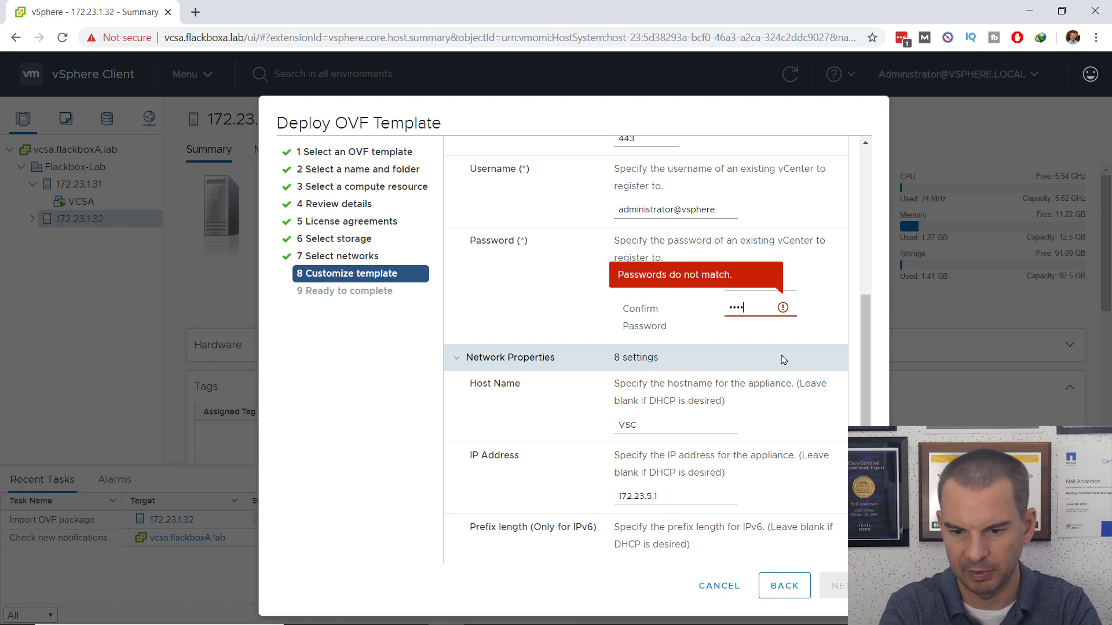
type("•••")
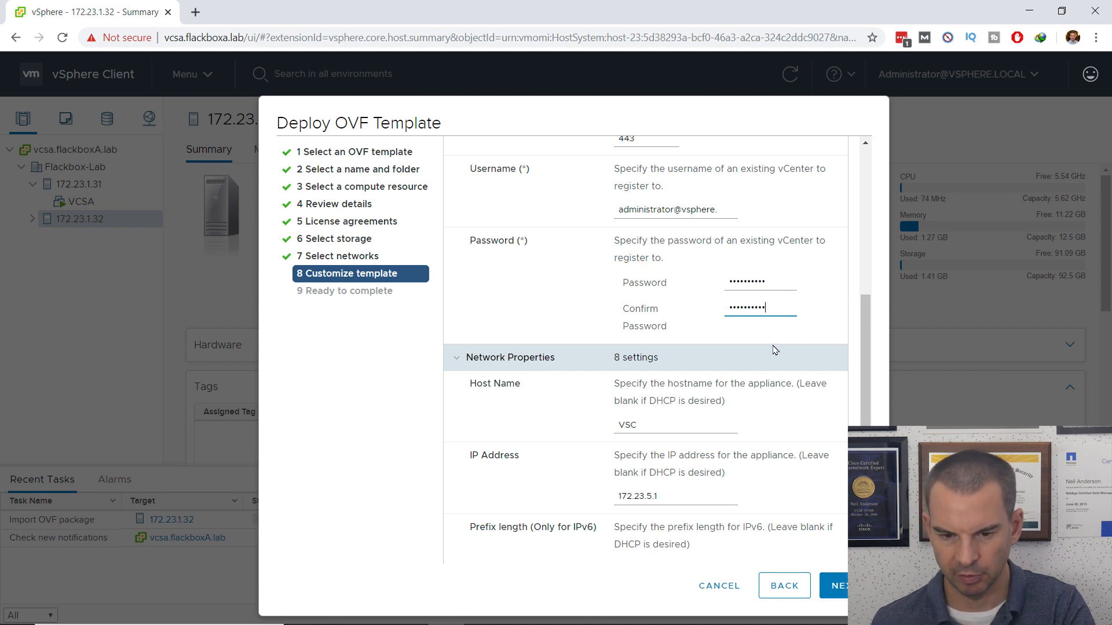
Step: Review network properties: IP 172.23.5.1, gateway 172.23.5.254, DNS 172.23.4.1, search domain flackboxA.lab
scroll(865, 382, "down", 3)
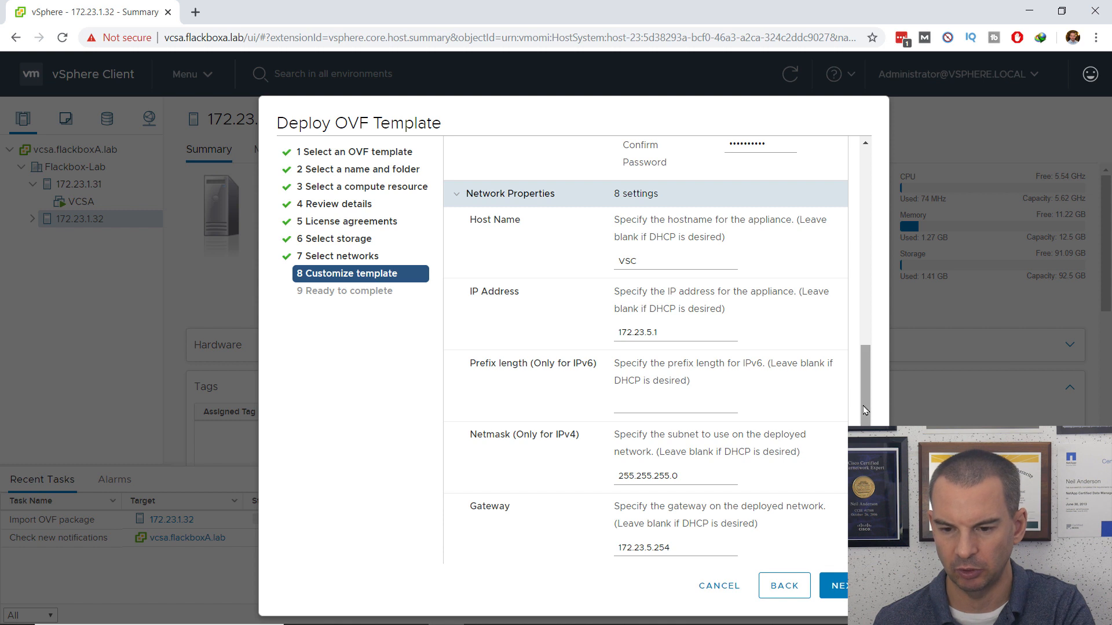
scroll(865, 410, "down", 3)
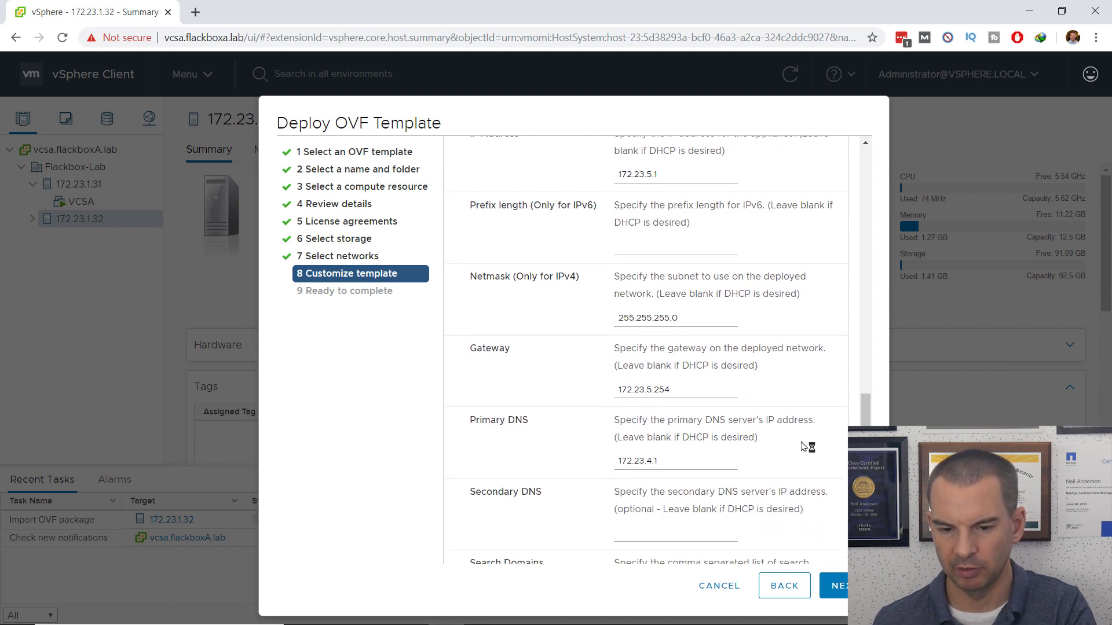
scroll(822, 510, "down", 1)
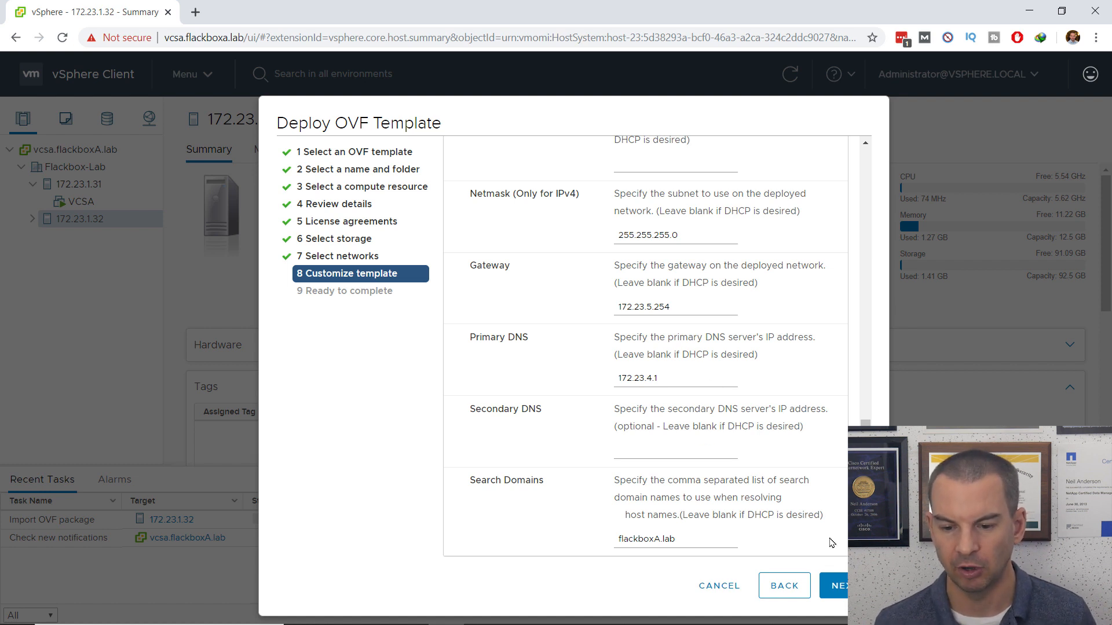
Step: Review the Ready to complete summary and finish deploying VSC to host 172.23.1.32
left_click(835, 588)
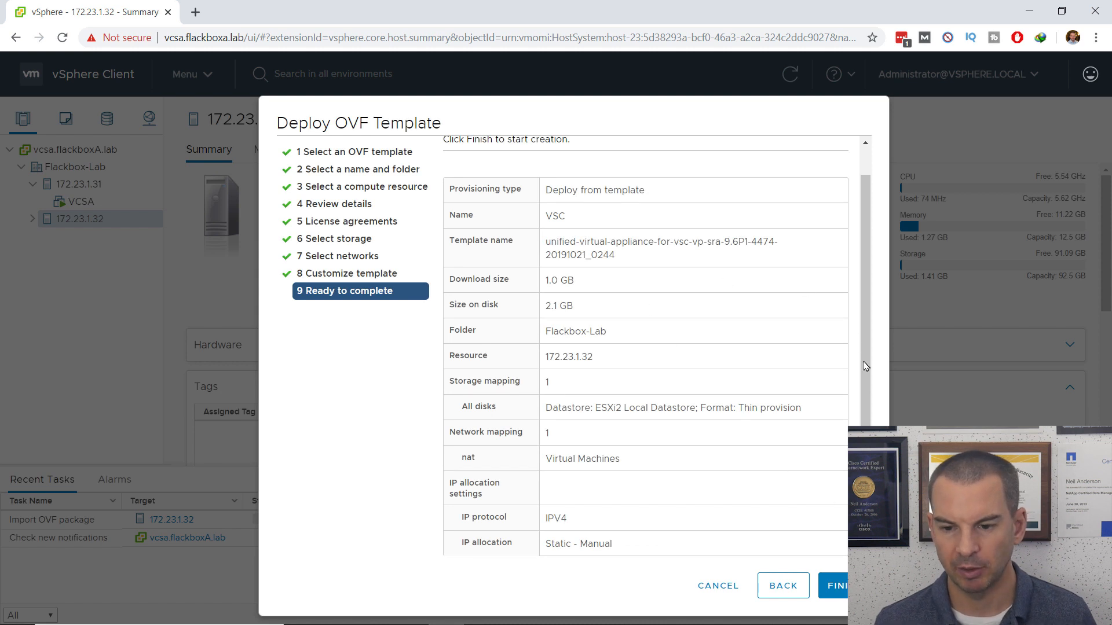
left_click_drag(862, 339, 855, 308)
scroll(856, 339, "down", 1)
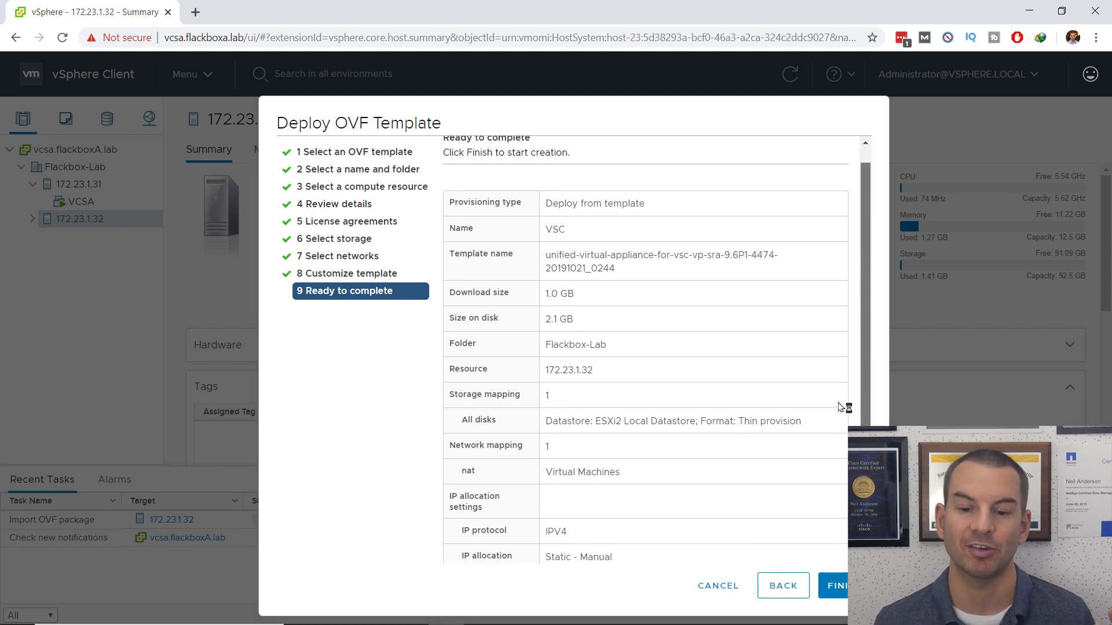
left_click(838, 586)
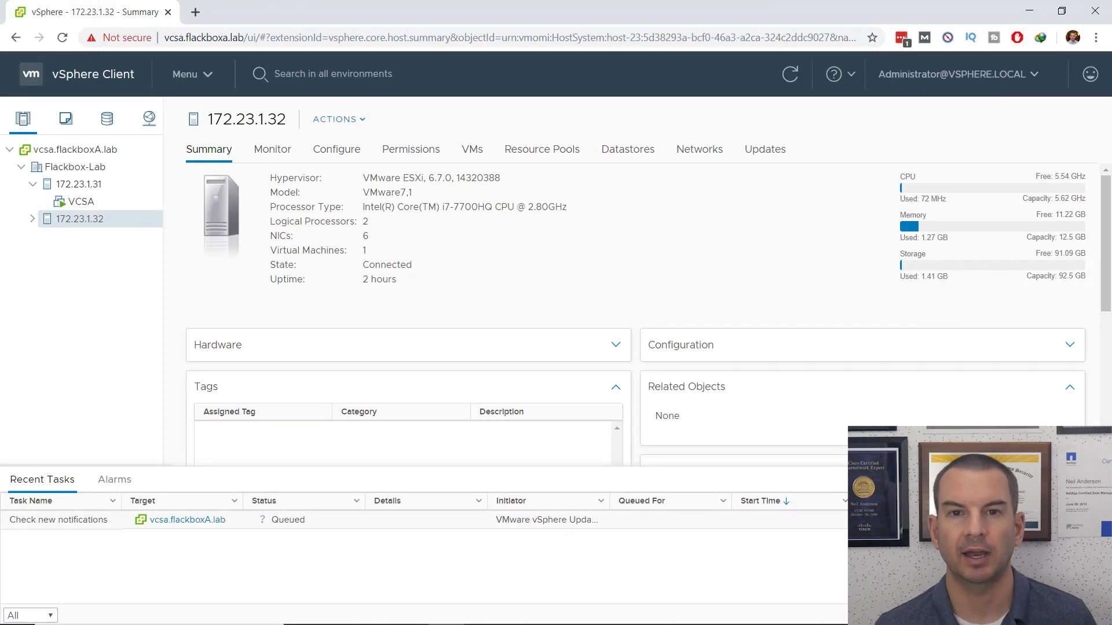
Step: Expand host 172.23.1.32 and select the VSC virtual machine to view its summary
left_click(32, 220)
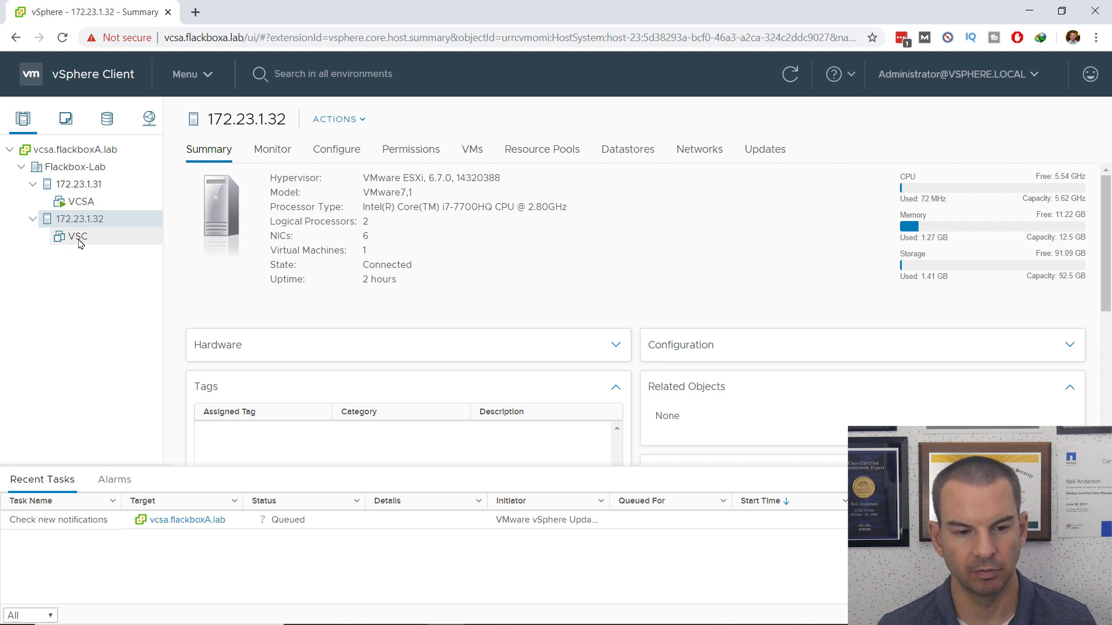
left_click(78, 237)
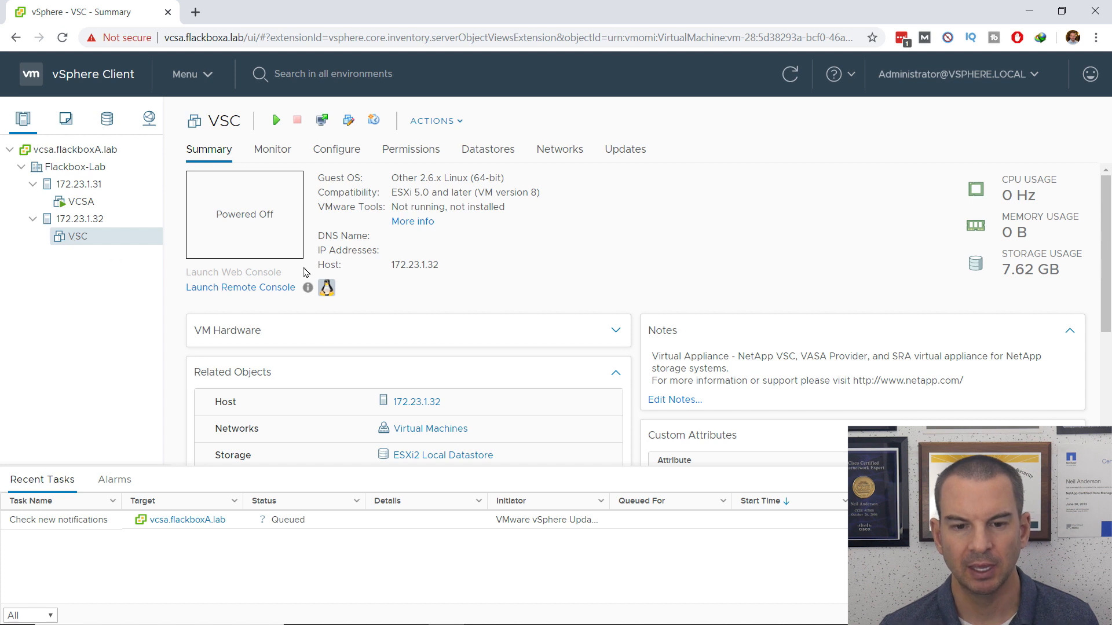
Step: Open Edit Settings for the VSC virtual machine from the Actions menu
left_click(444, 124)
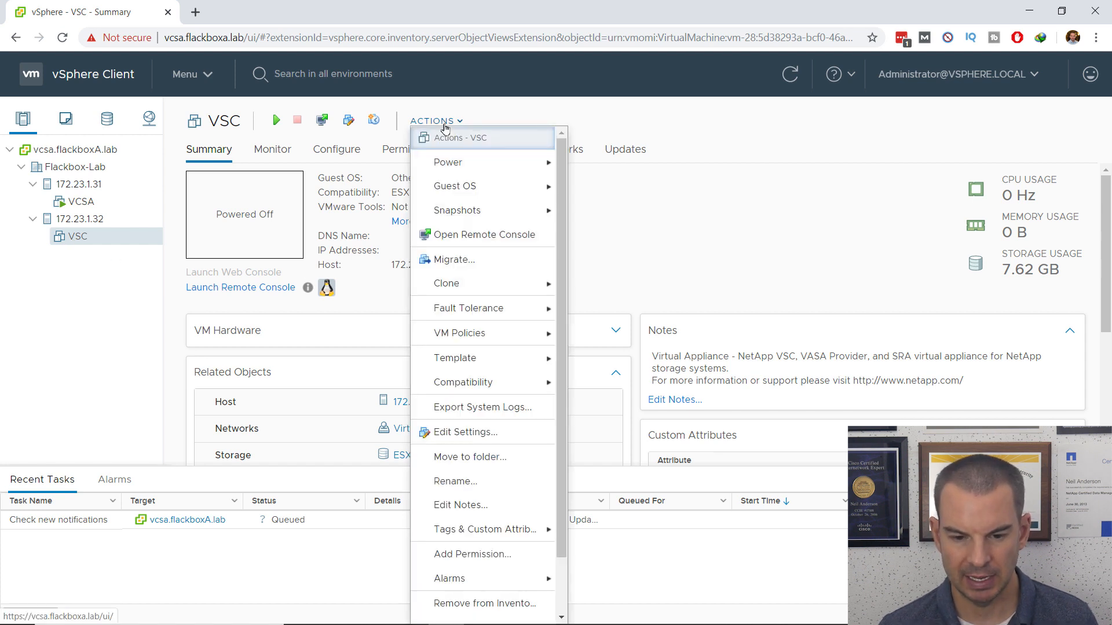
left_click(461, 433)
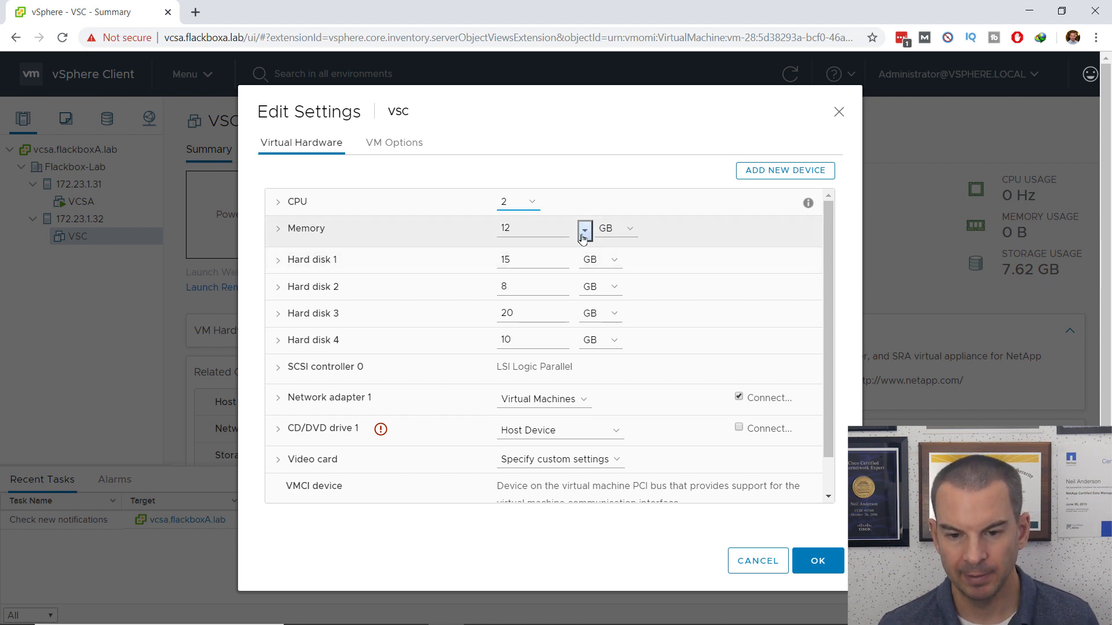
Step: Set VSC's memory to 4 GB and lower its reservation from 12288 MB to 0 MB
double_click(520, 232)
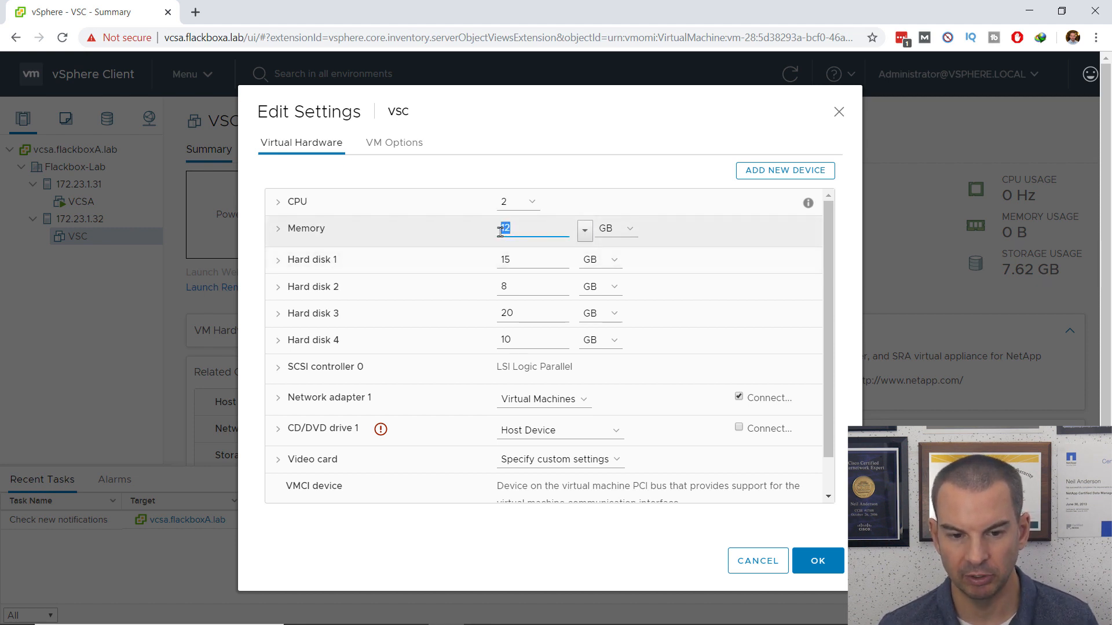
type("4")
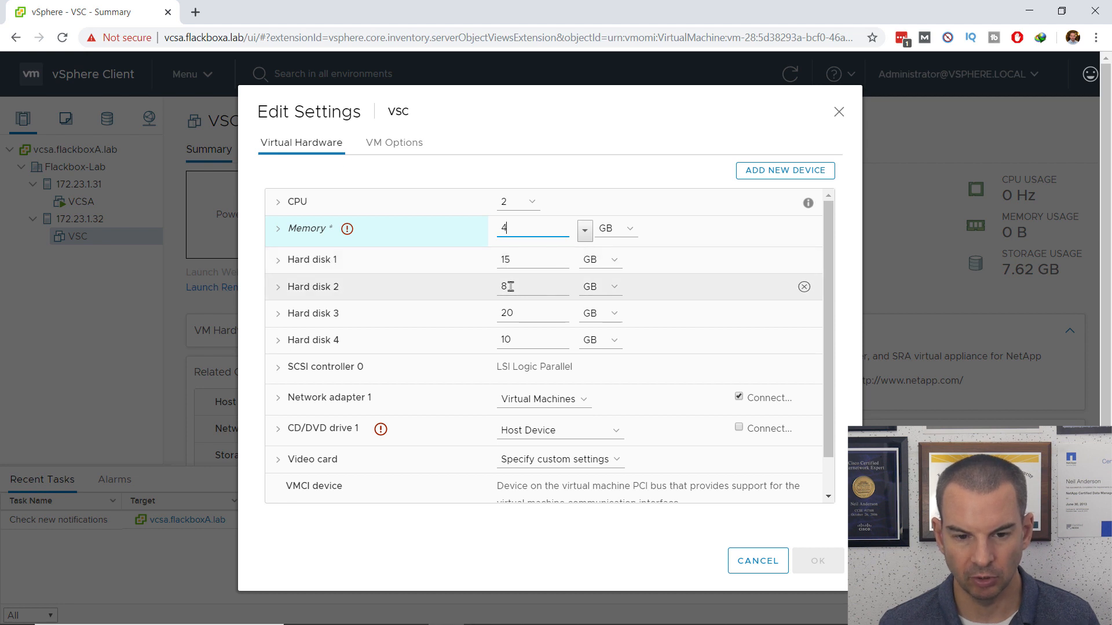
left_click(279, 229)
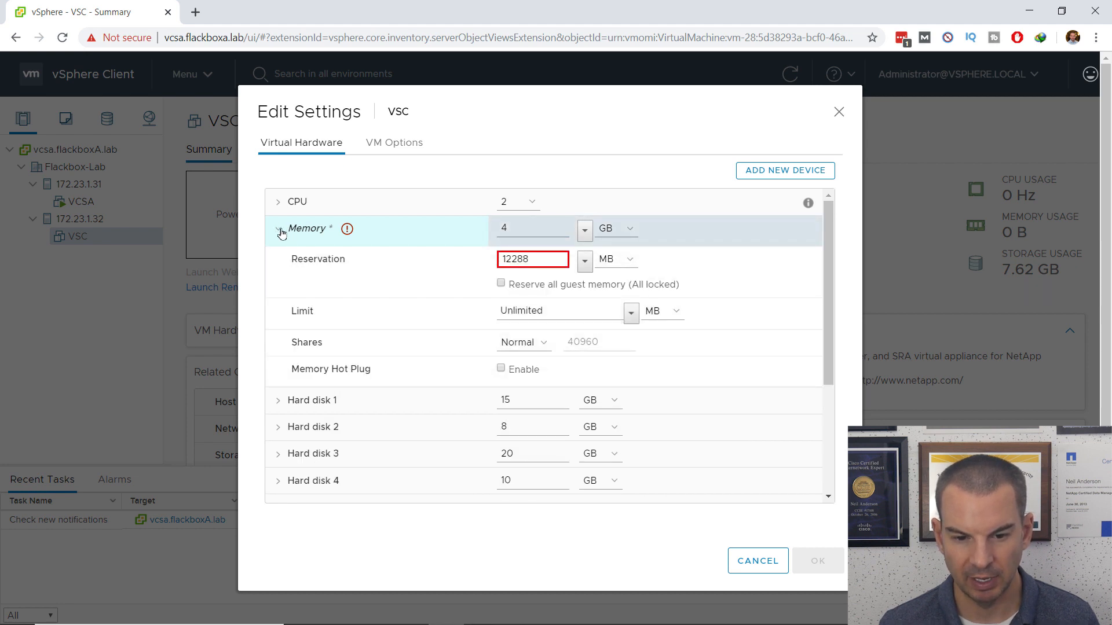
double_click(535, 259)
type("0")
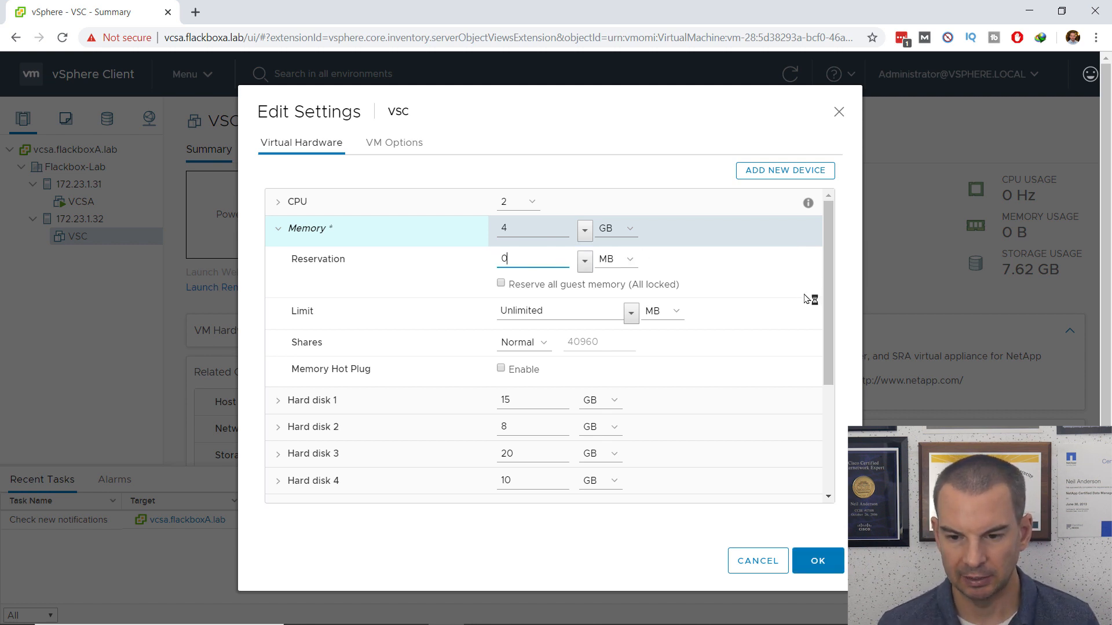
left_click_drag(828, 308, 825, 435)
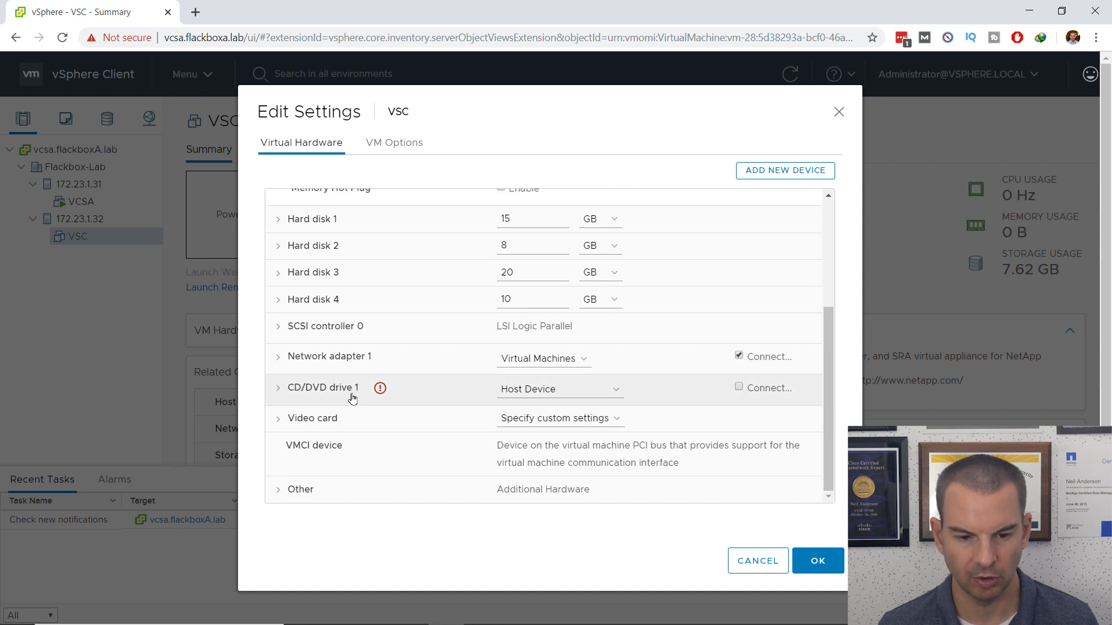
Step: Switch VSC's CD/DVD drive 1 to Client Device and apply the reconfiguration
left_click(570, 394)
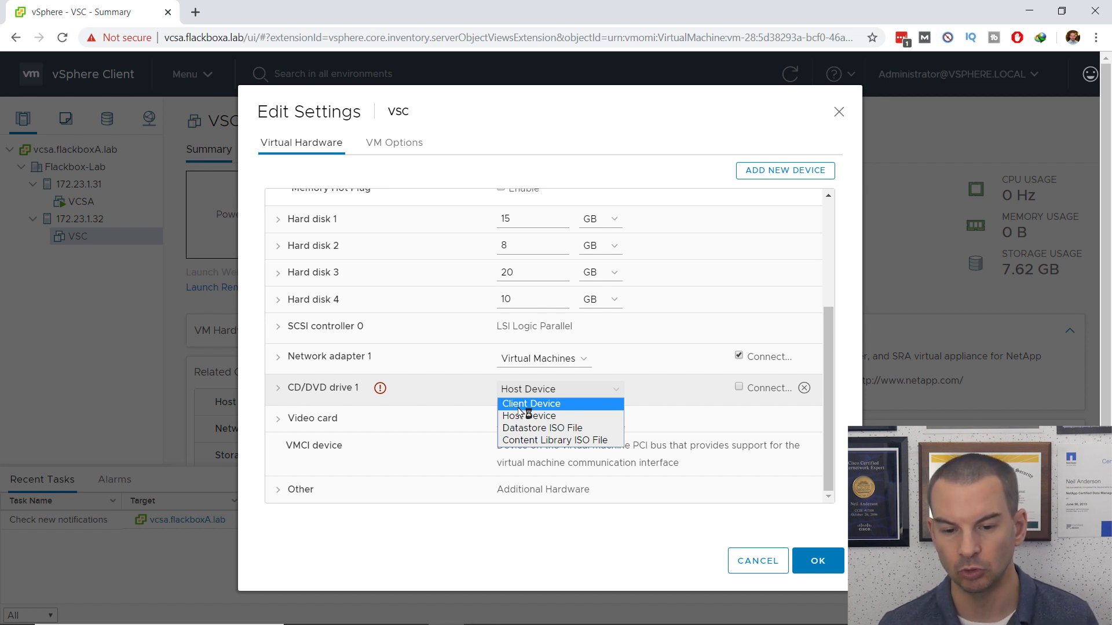
left_click(518, 408)
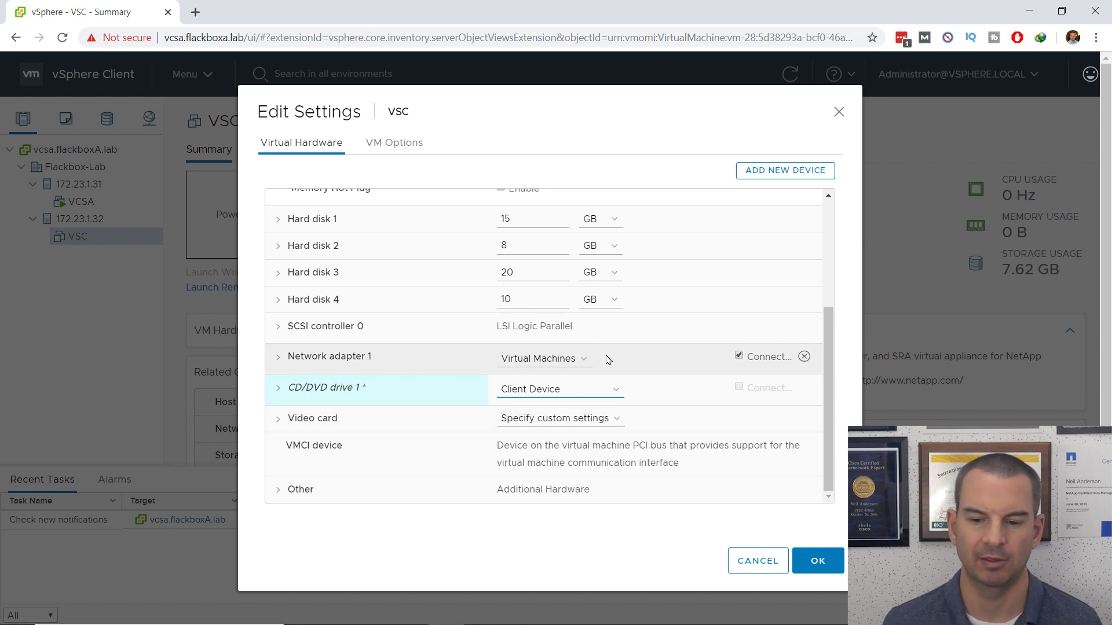
left_click(817, 564)
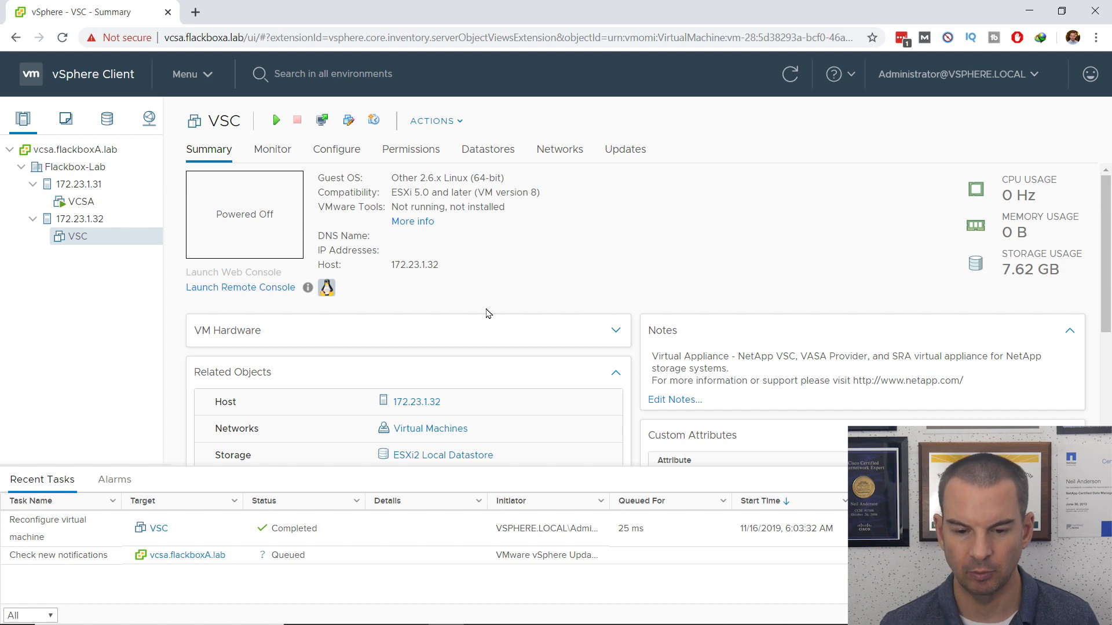
mouse_move(591, 624)
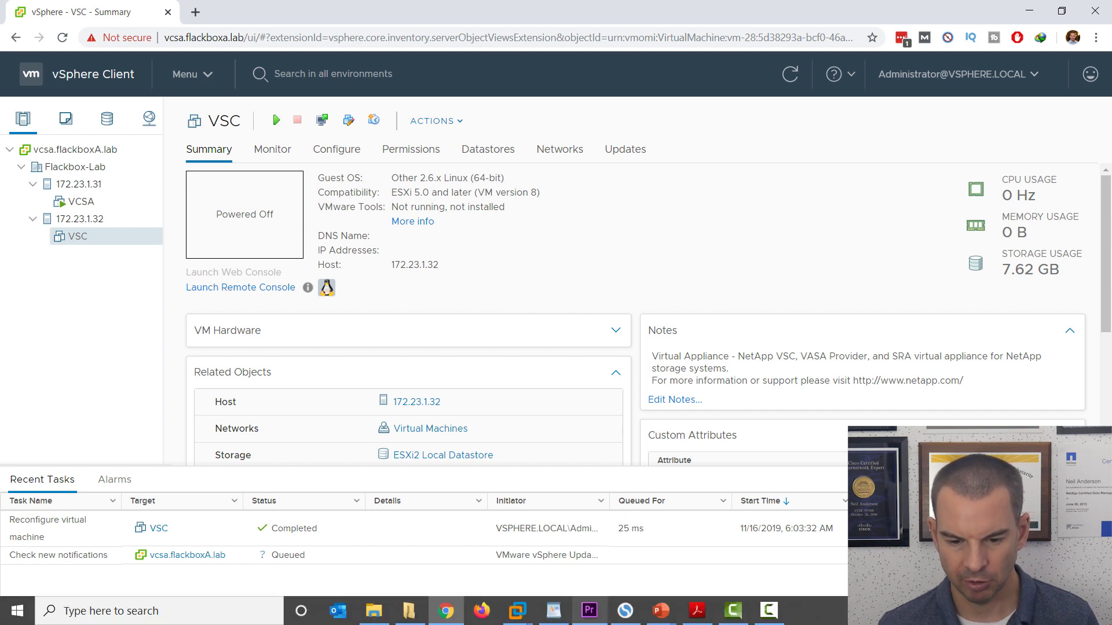
left_click(516, 611)
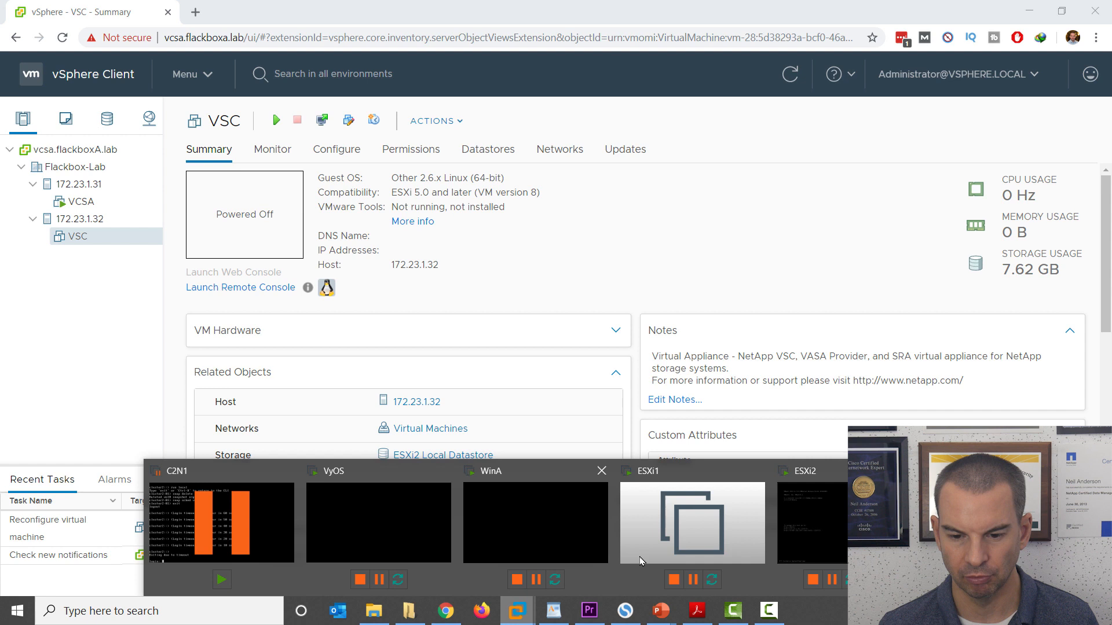
Step: Shut down the ESXi2 guest in VMware Workstation via Power > Shut Down Guest
left_click(803, 538)
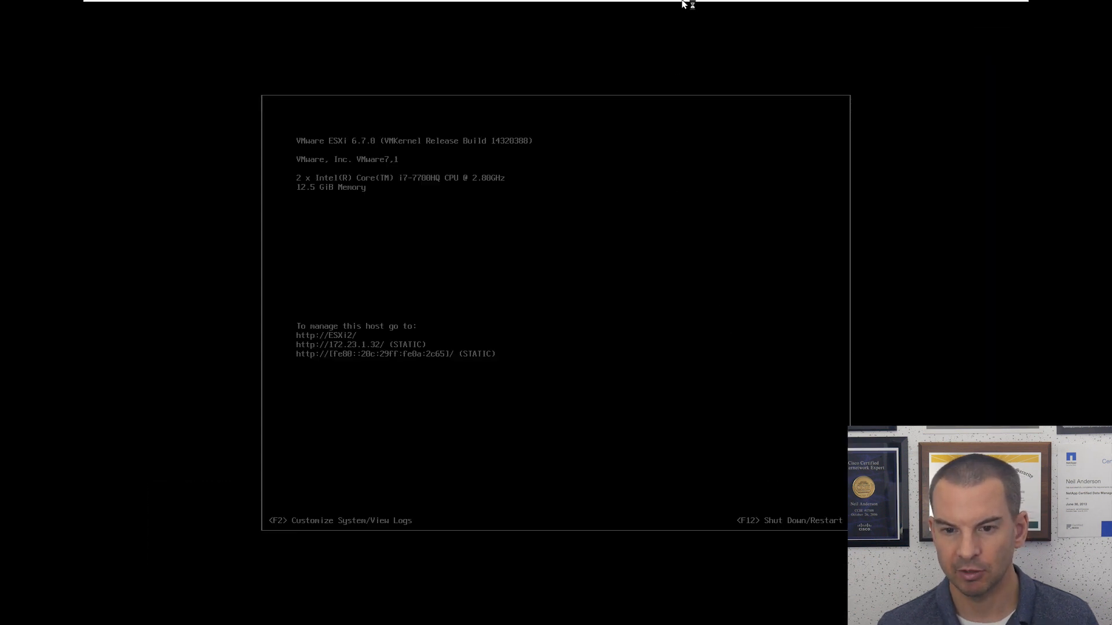
mouse_move(689, 3)
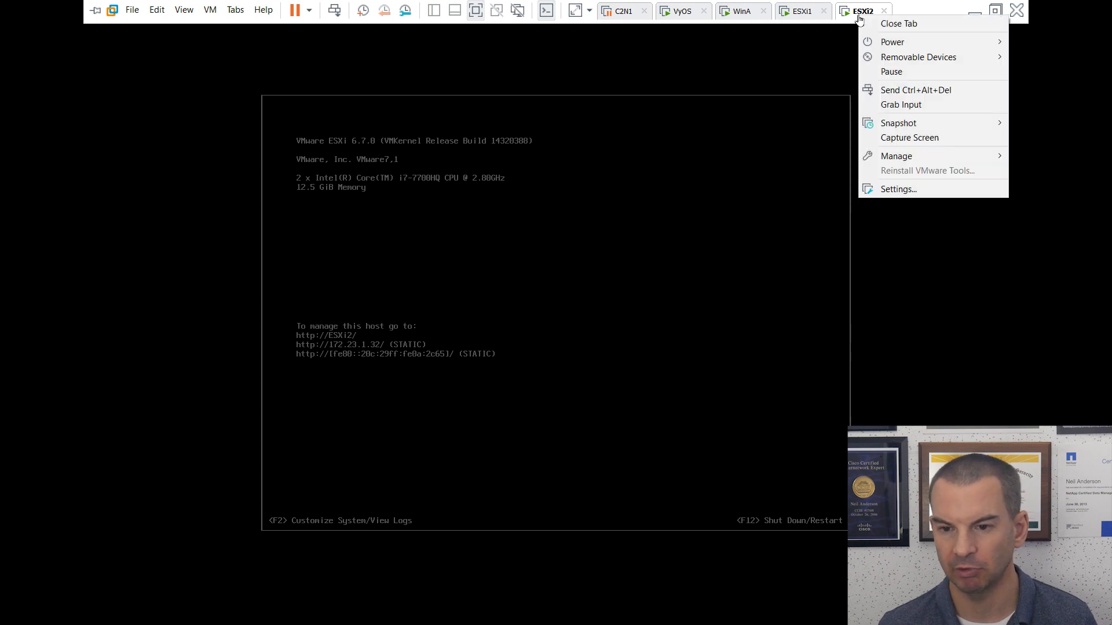
mouse_move(906, 46)
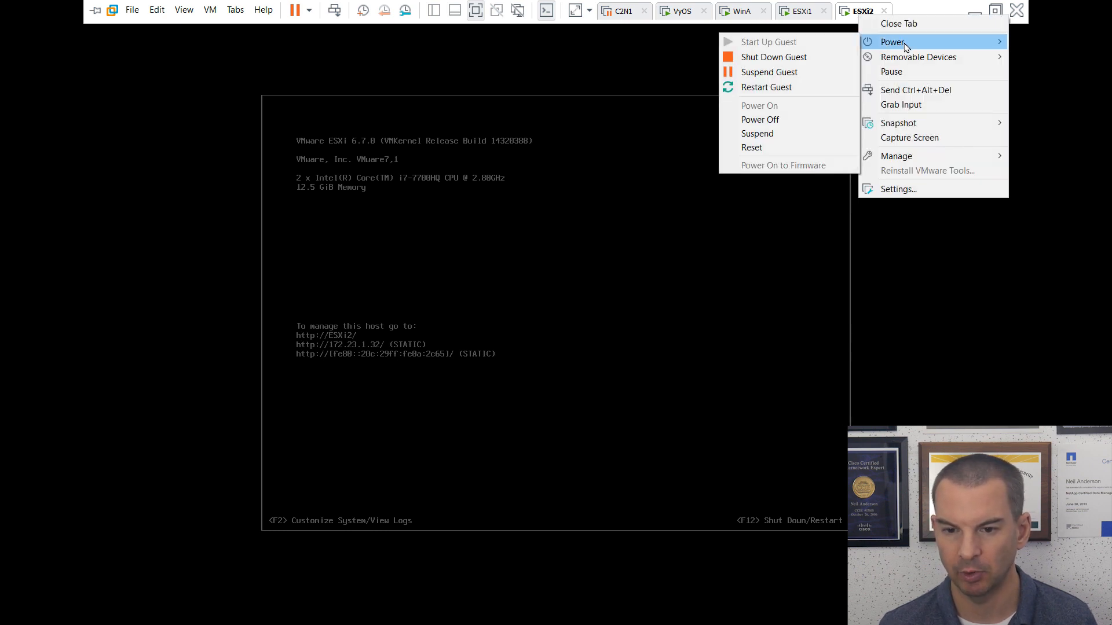
left_click(786, 57)
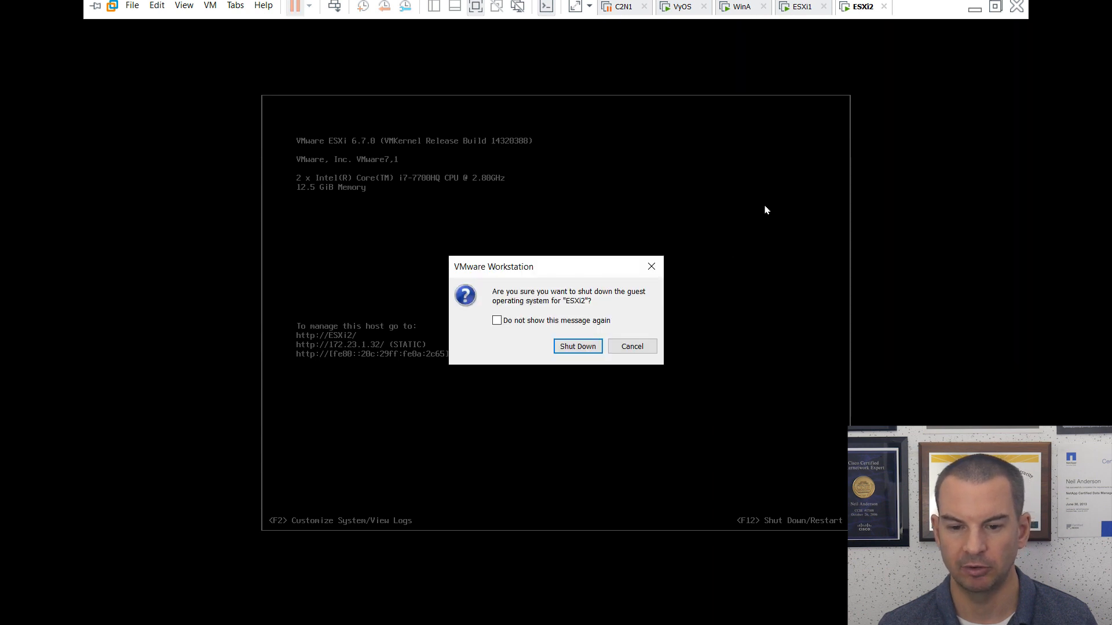
left_click(576, 350)
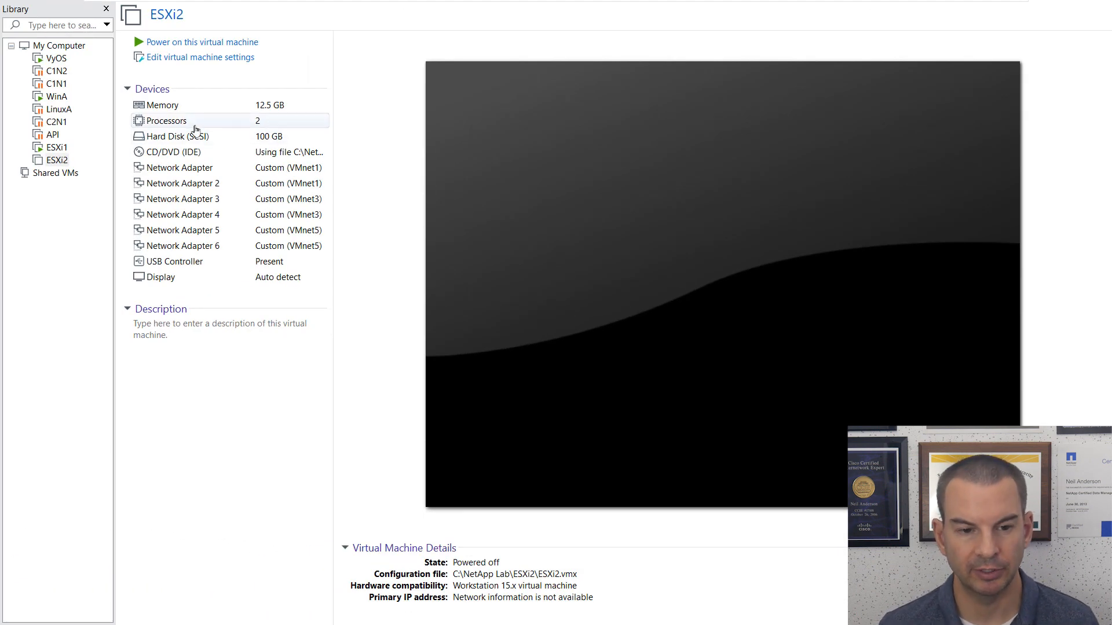
Step: Change ESXi2's memory from 12800 MB to 4608 MB (4.5 GB) and save the settings
left_click(181, 109)
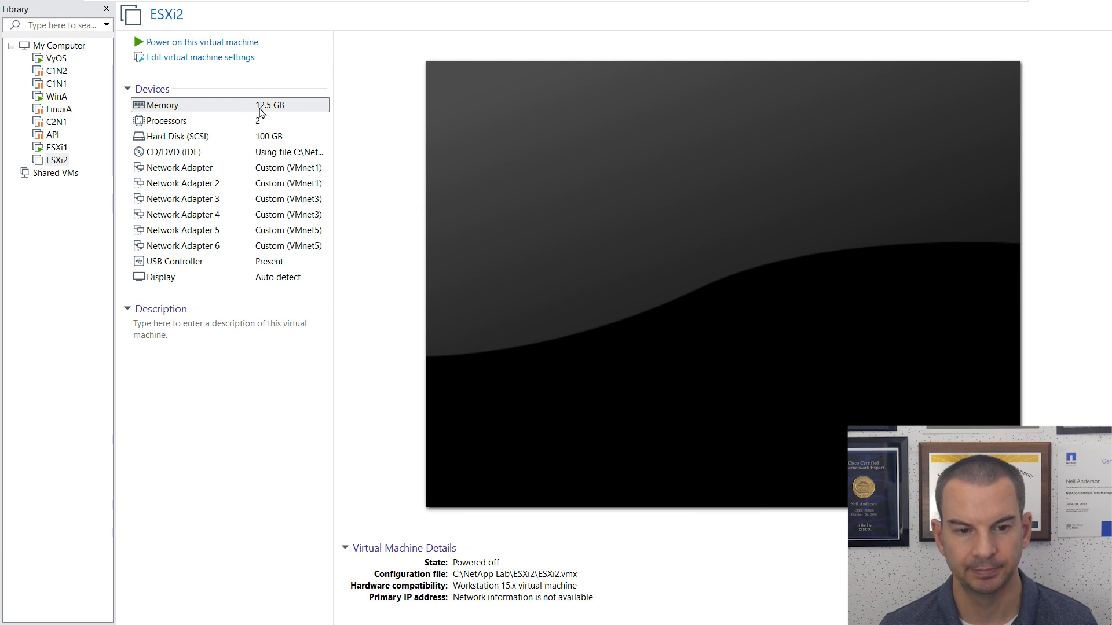
double_click(260, 107)
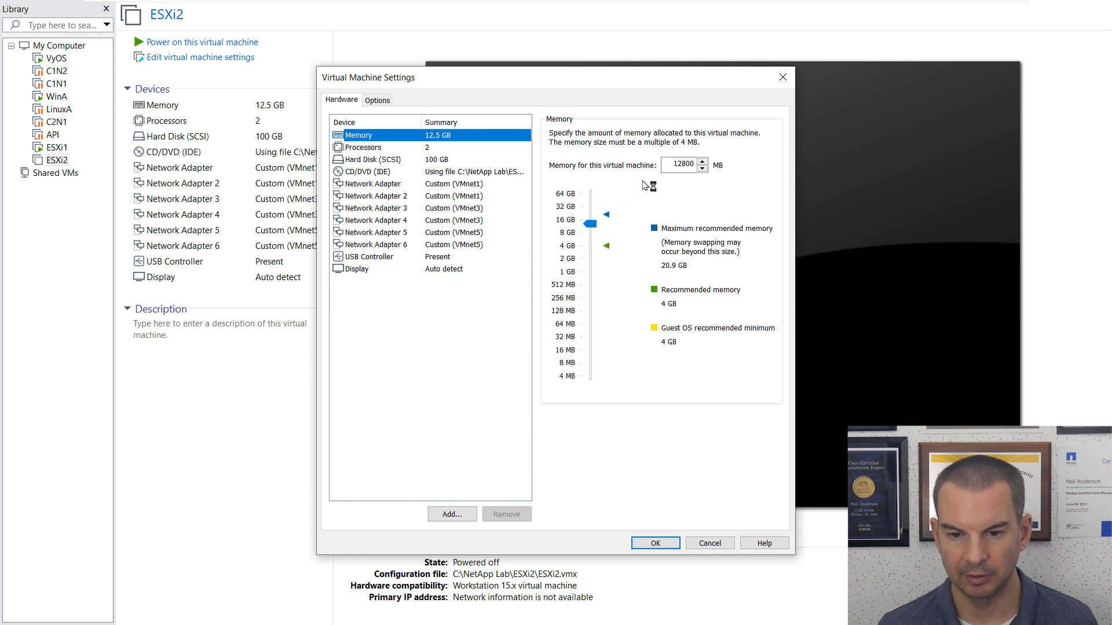
left_click_drag(676, 166, 705, 167)
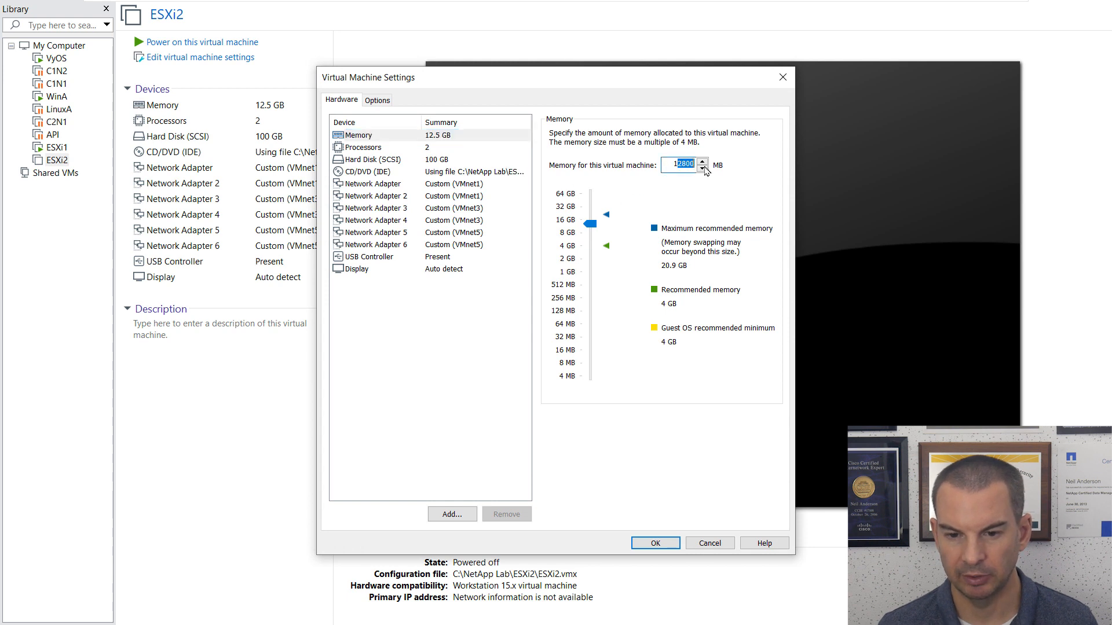
double_click(674, 165)
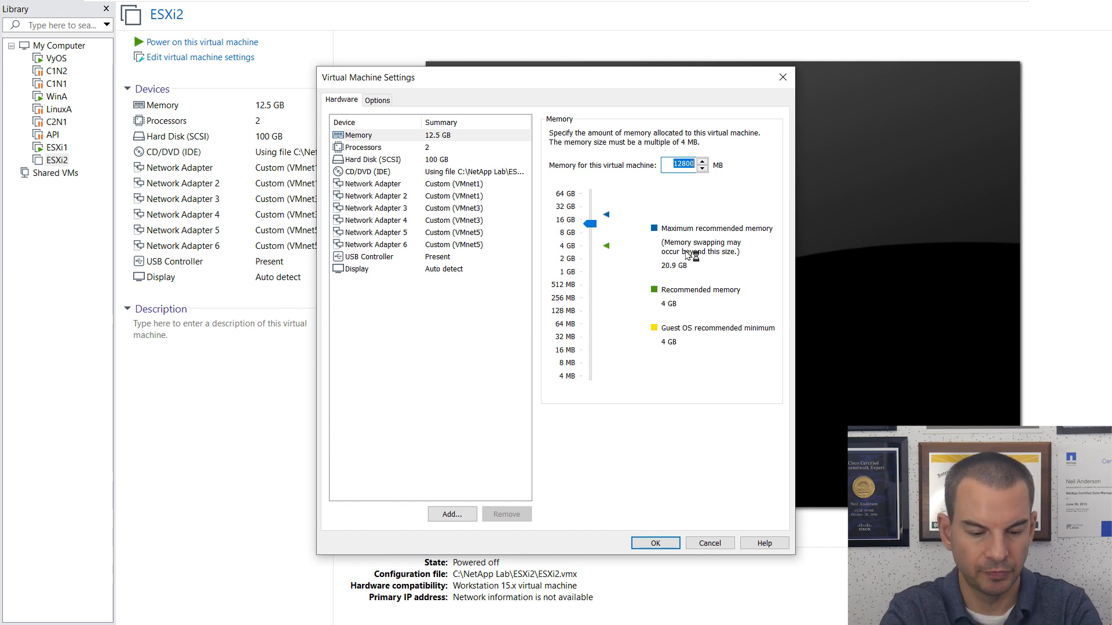
type("4608")
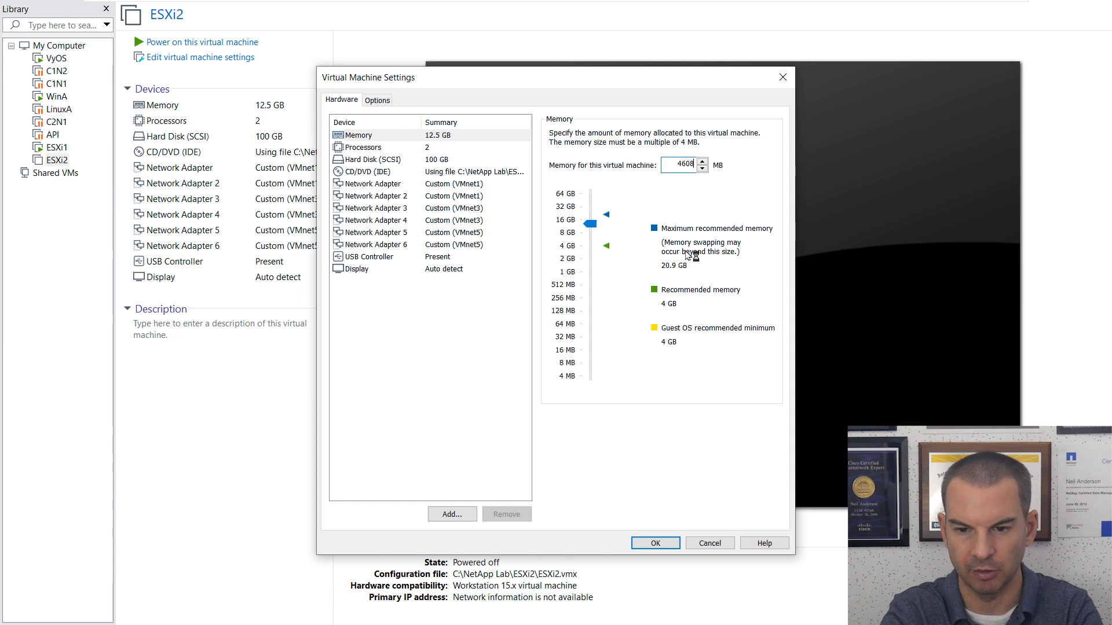
left_click(377, 151)
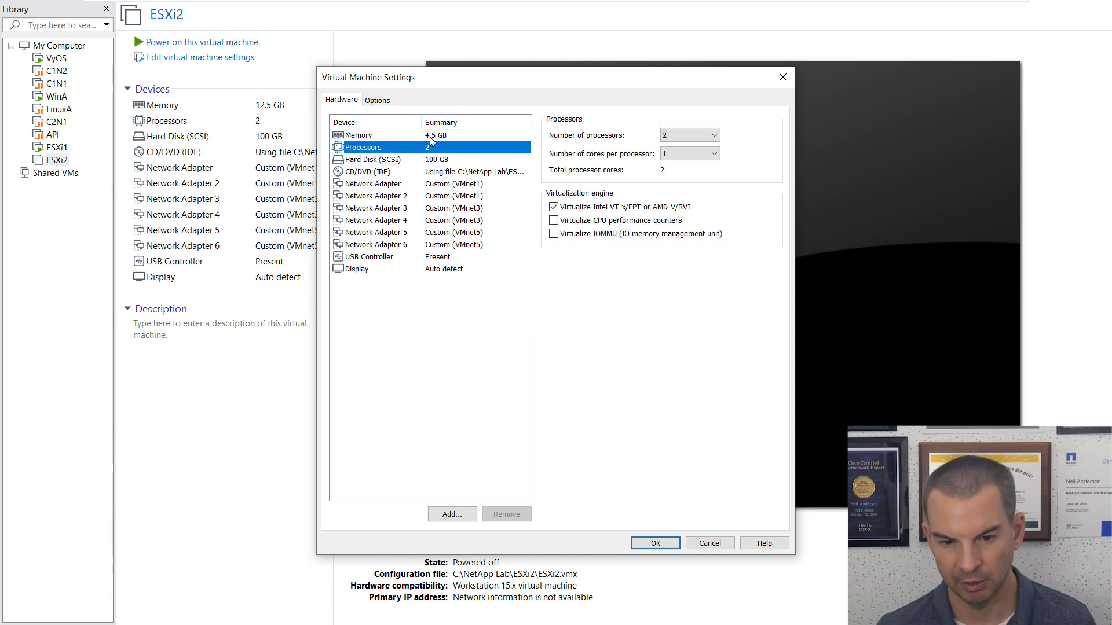
left_click(655, 544)
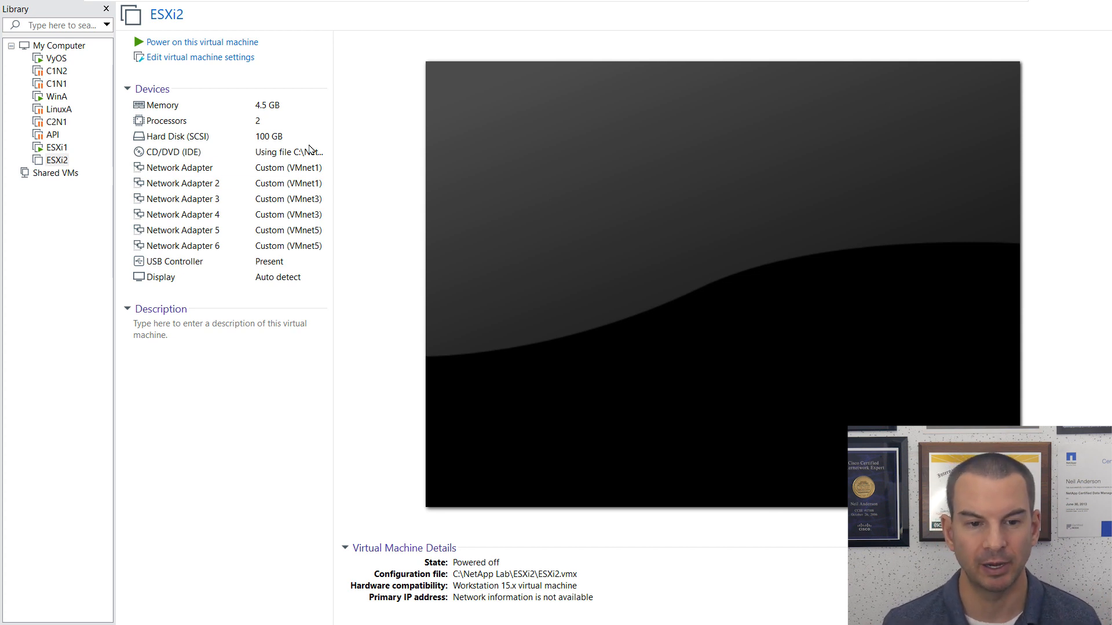
Step: Power on ESXi2, then minimize the full-screen console to return to vSphere Client
left_click(202, 43)
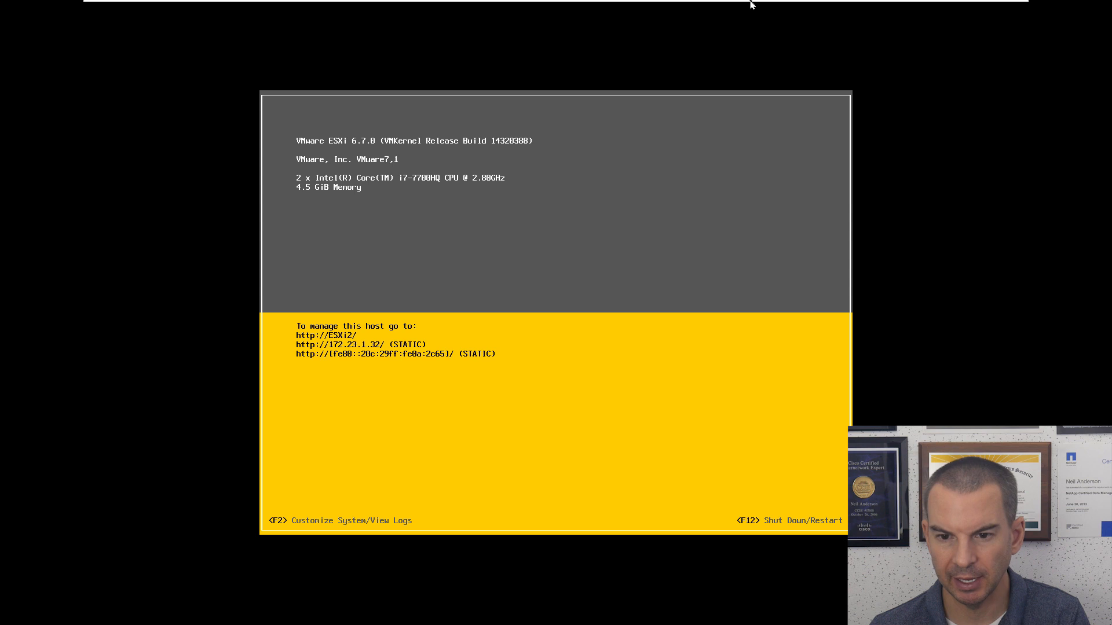
mouse_move(773, 3)
left_click(974, 17)
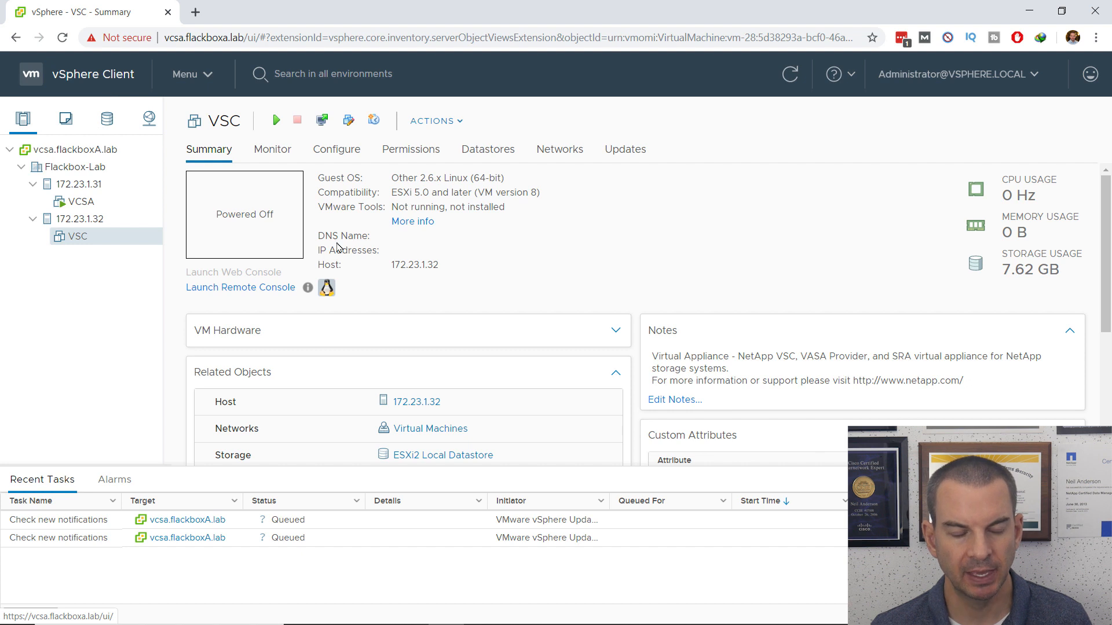
Step: Power on the VSC virtual machine and bring up its Launch Console dialog with Web Console
left_click(78, 238)
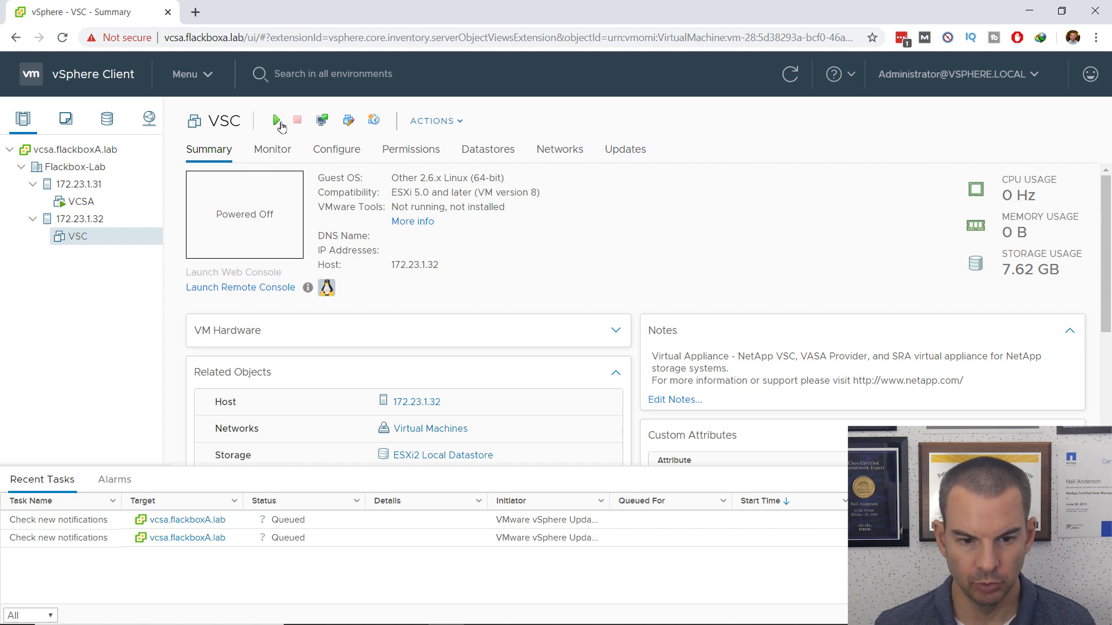
left_click(277, 121)
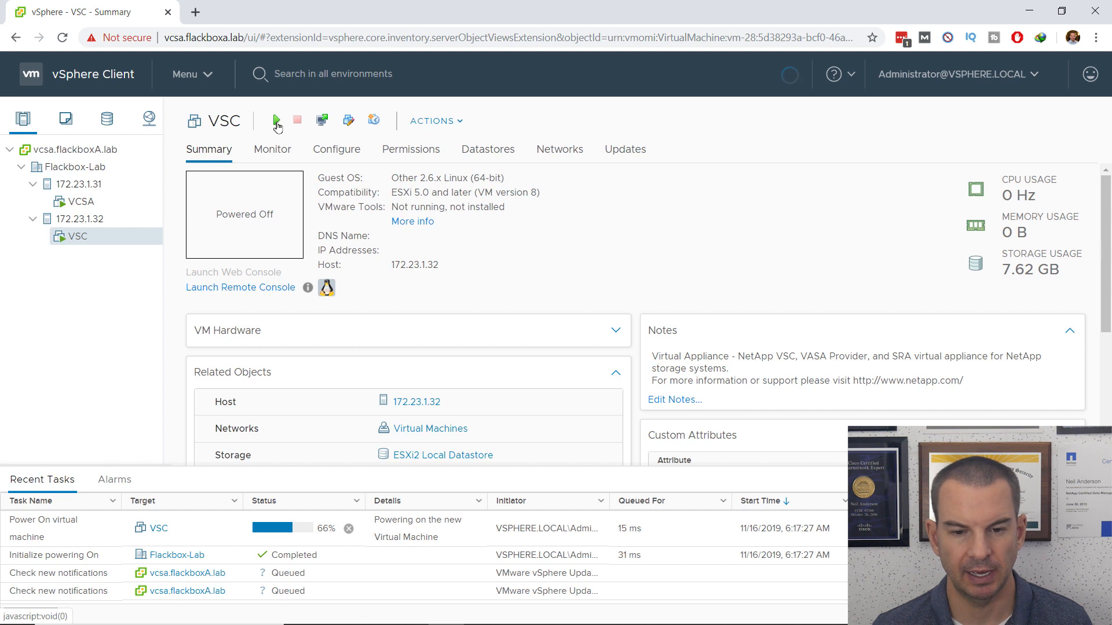
left_click(323, 124)
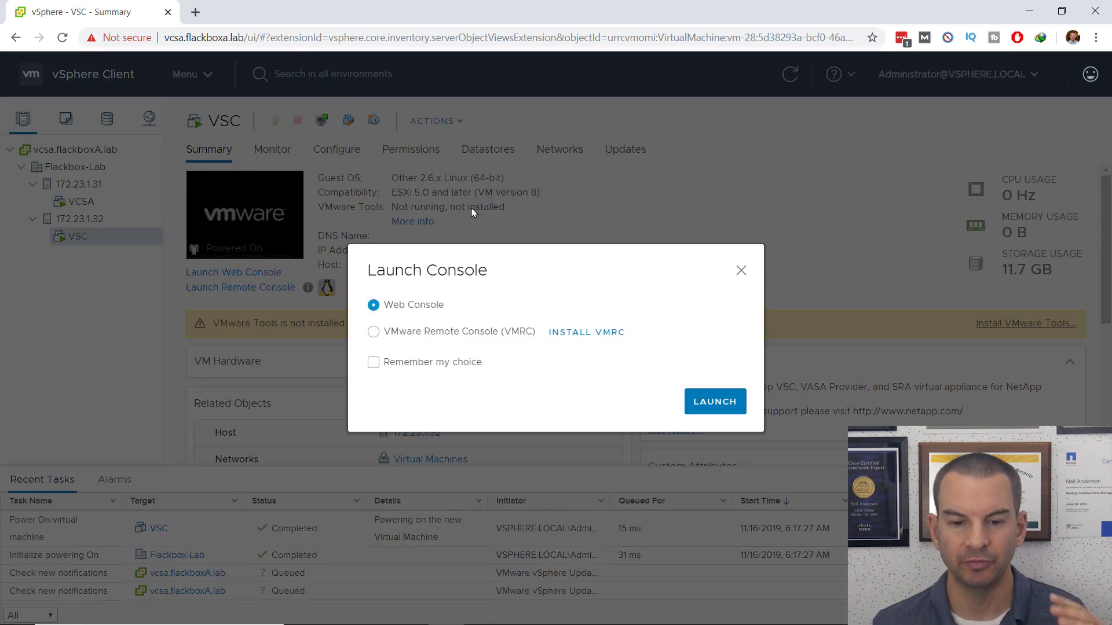
Step: Launch VSC's web console in a new tab, then return to the VSC Summary tab
left_click(721, 404)
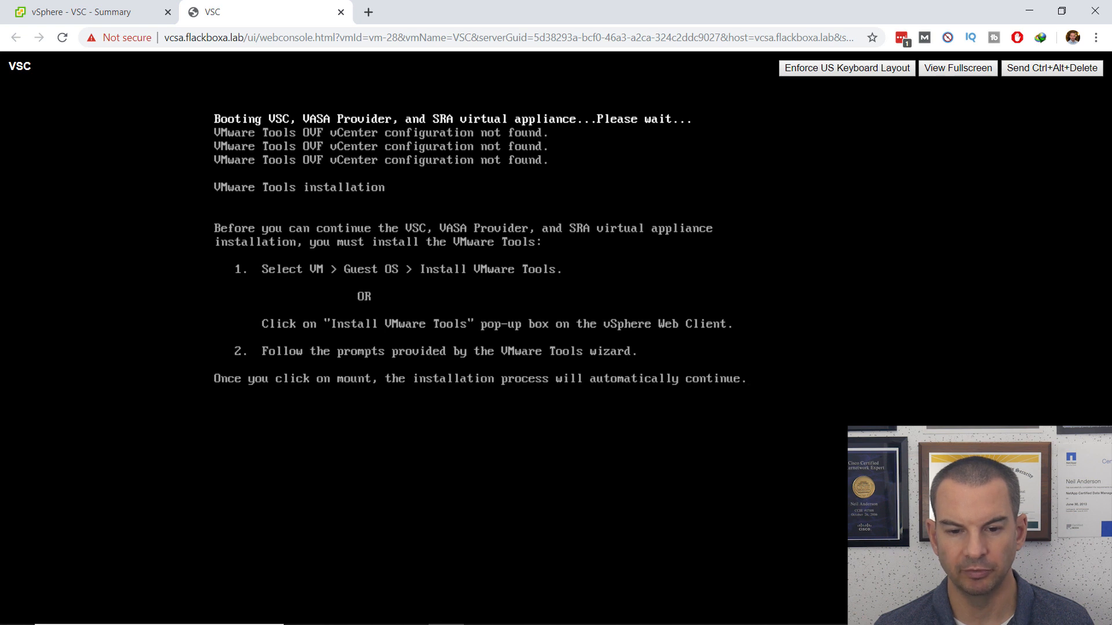
left_click(74, 18)
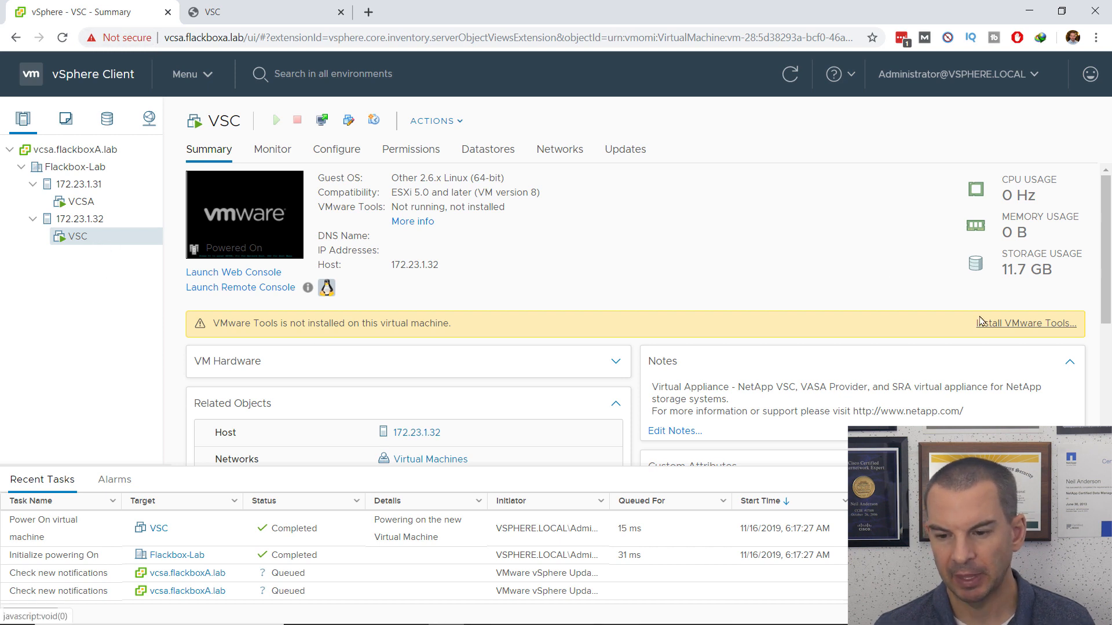
Step: Mount the VMware Tools installer on VSC and switch back to its console tab
left_click(1006, 329)
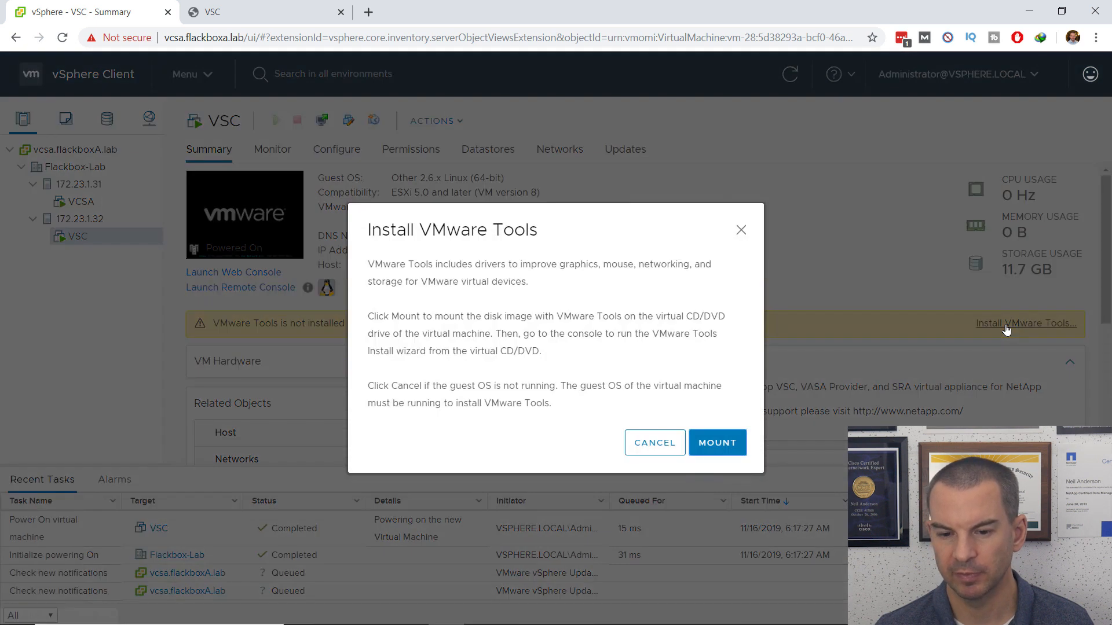
left_click(715, 443)
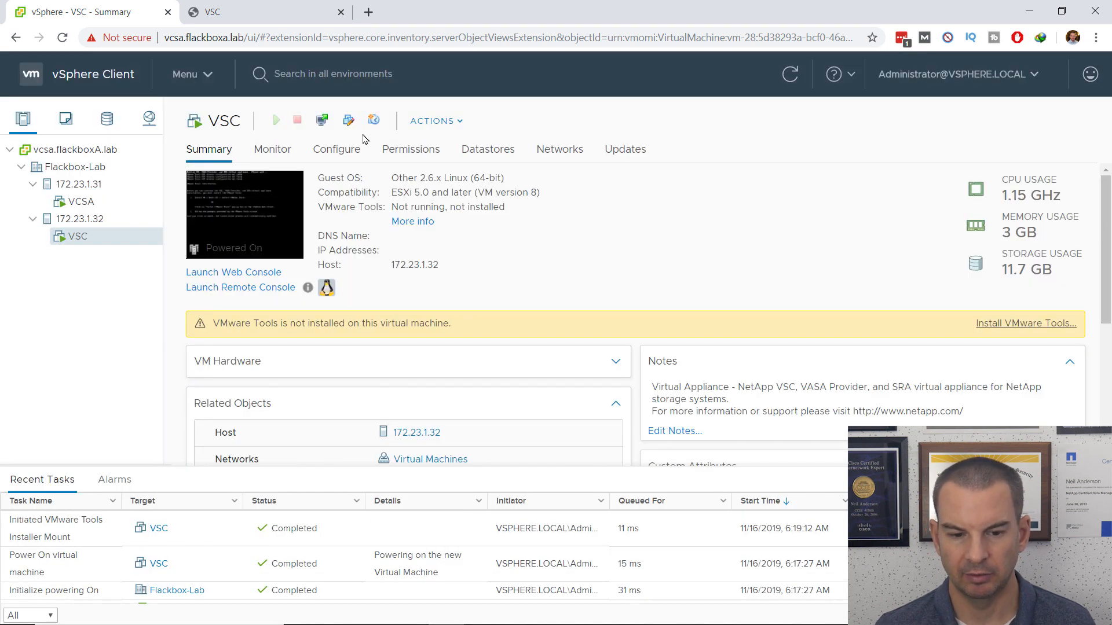
left_click(262, 19)
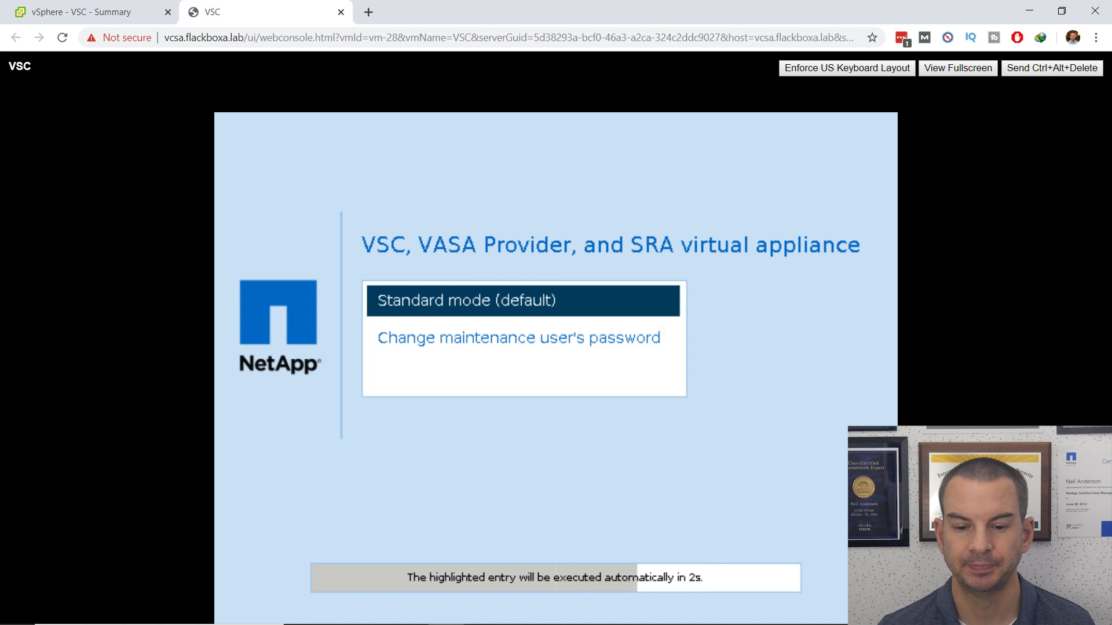
Step: Boot the VSC appliance in Standard mode (default)
key("Return")
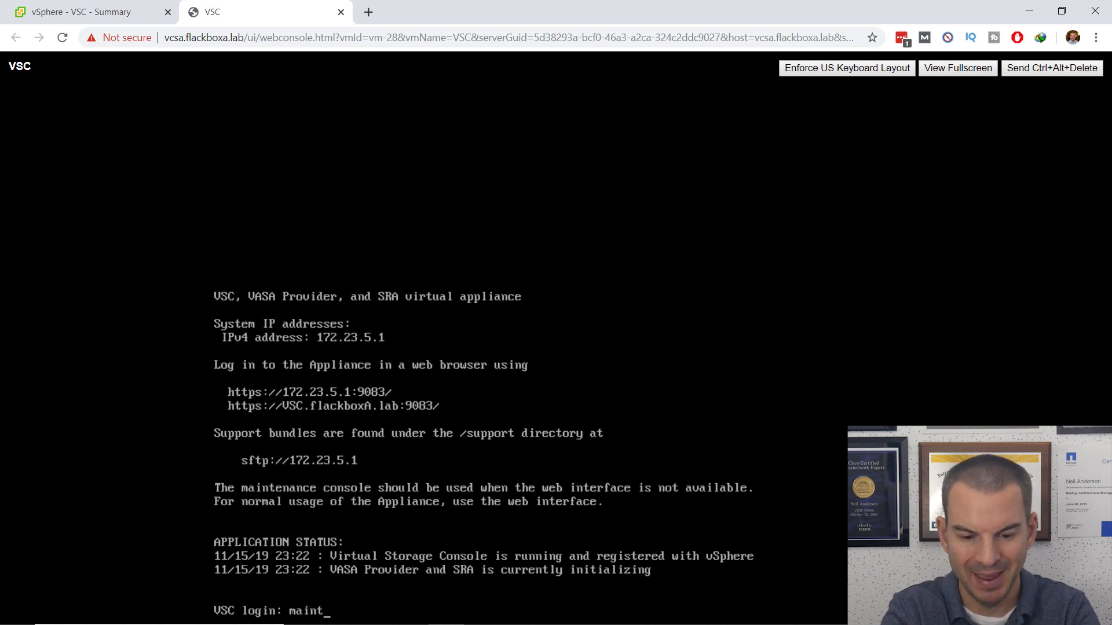
Step: Log in to the VSC console as maint and display the server status summary
key("Return")
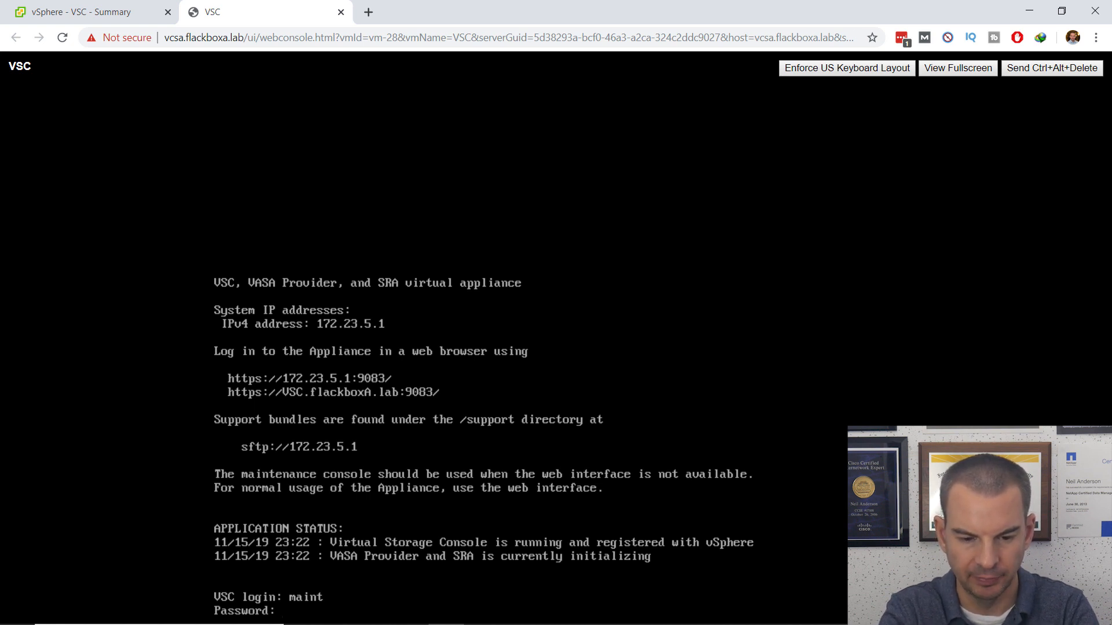
key("Return")
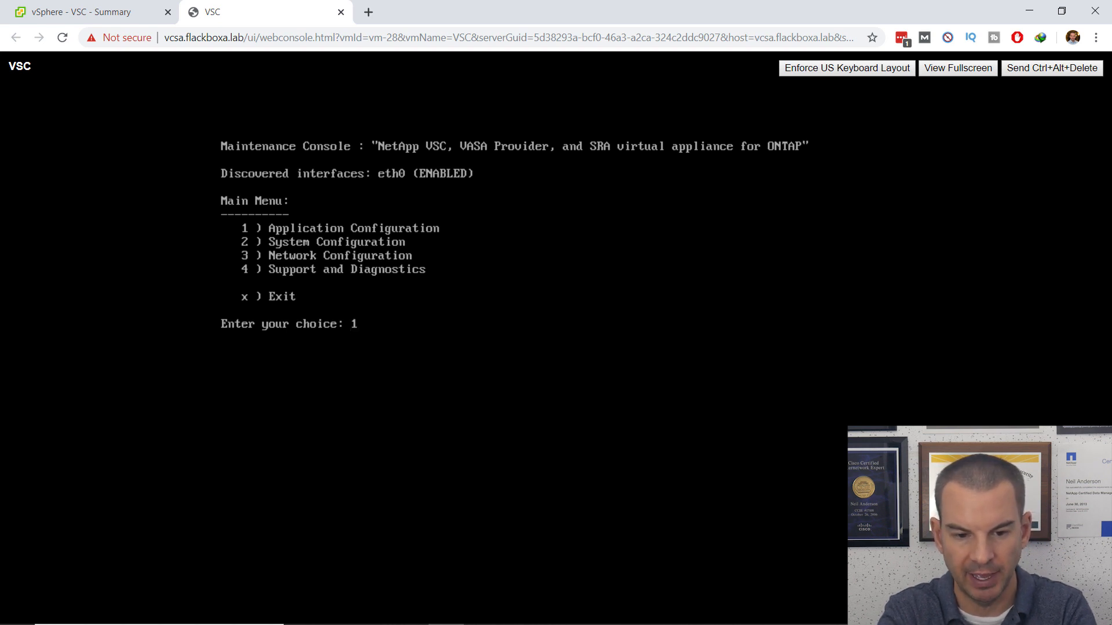
key("Return")
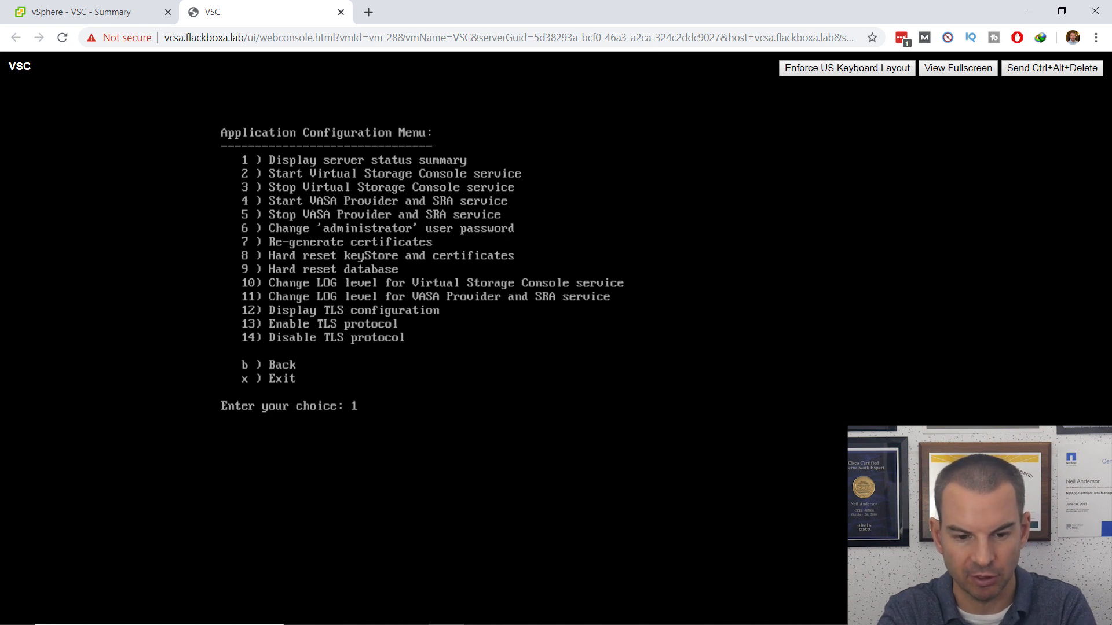
key("Return")
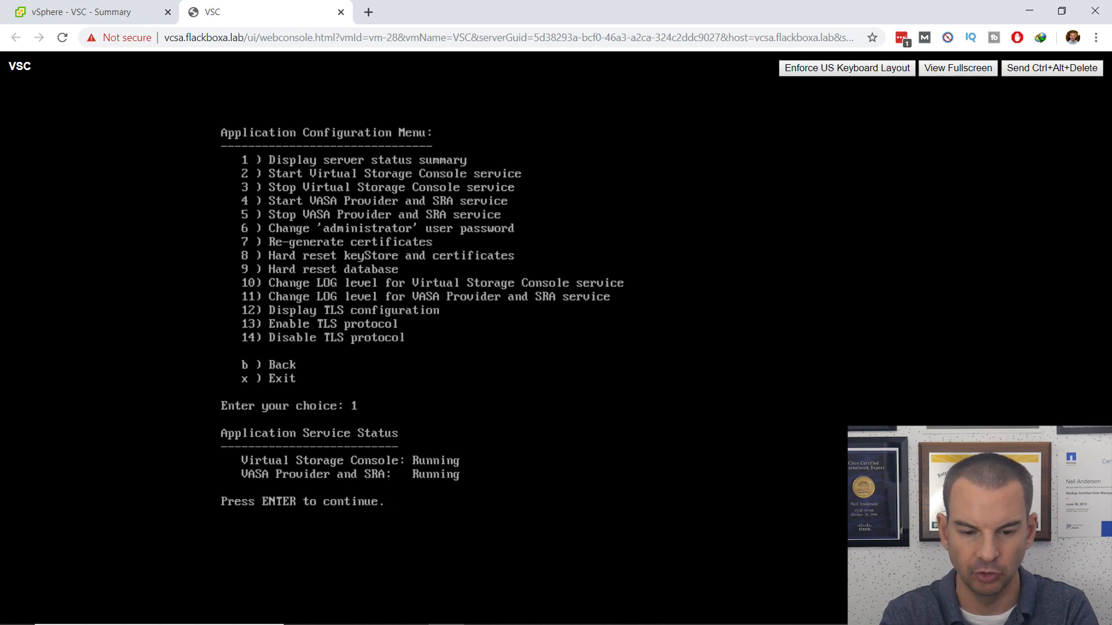
Step: Exit the application configuration menu and close the VSC web console tab
key("Return")
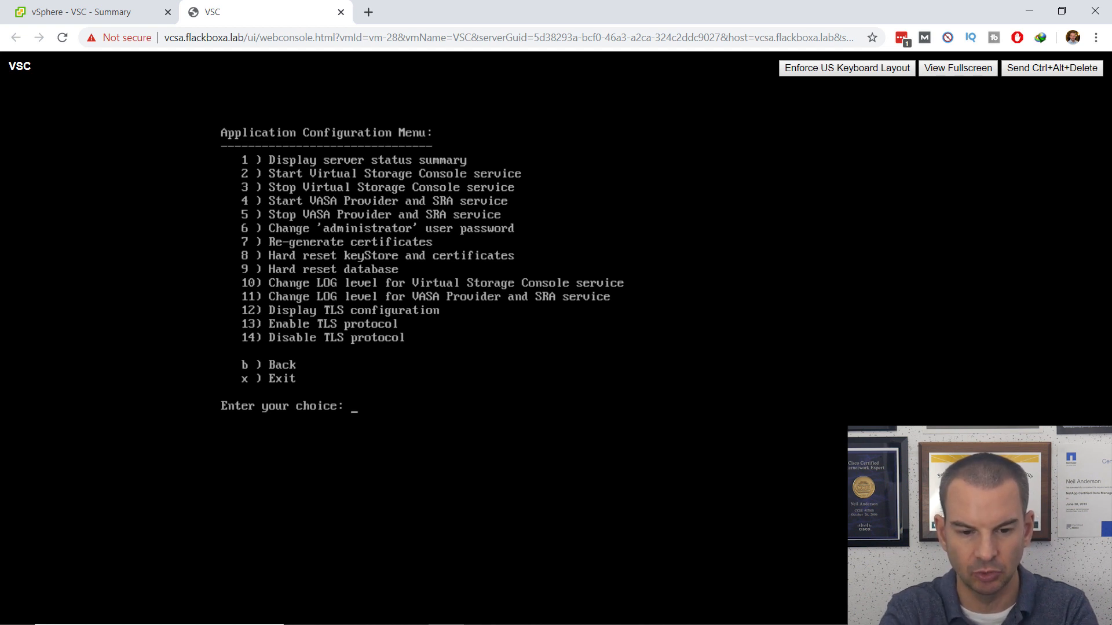
type("x")
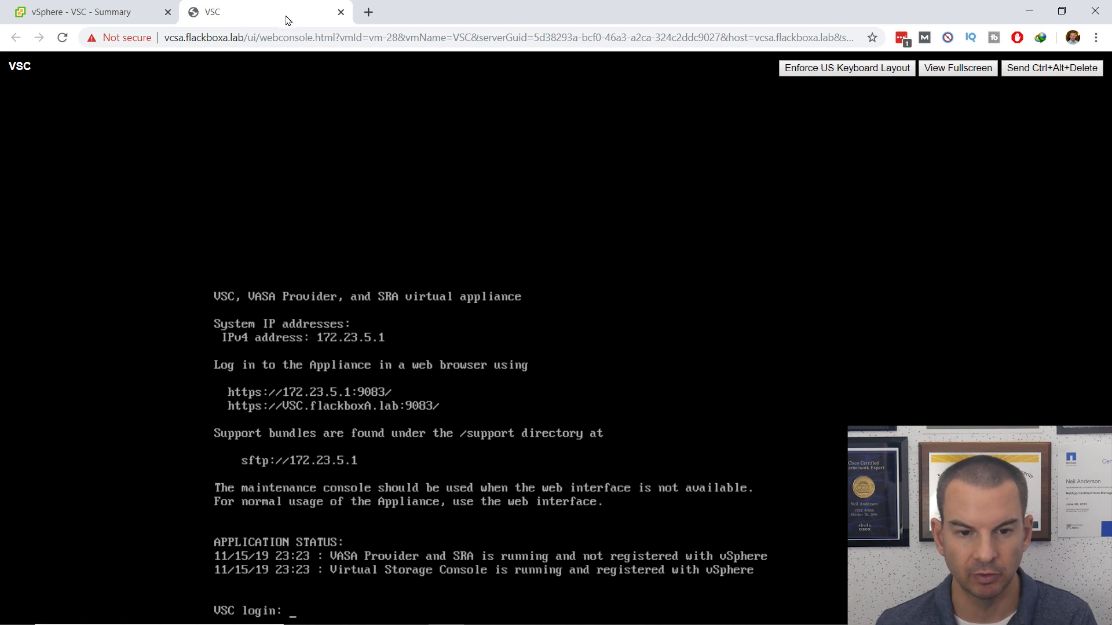
left_click(341, 13)
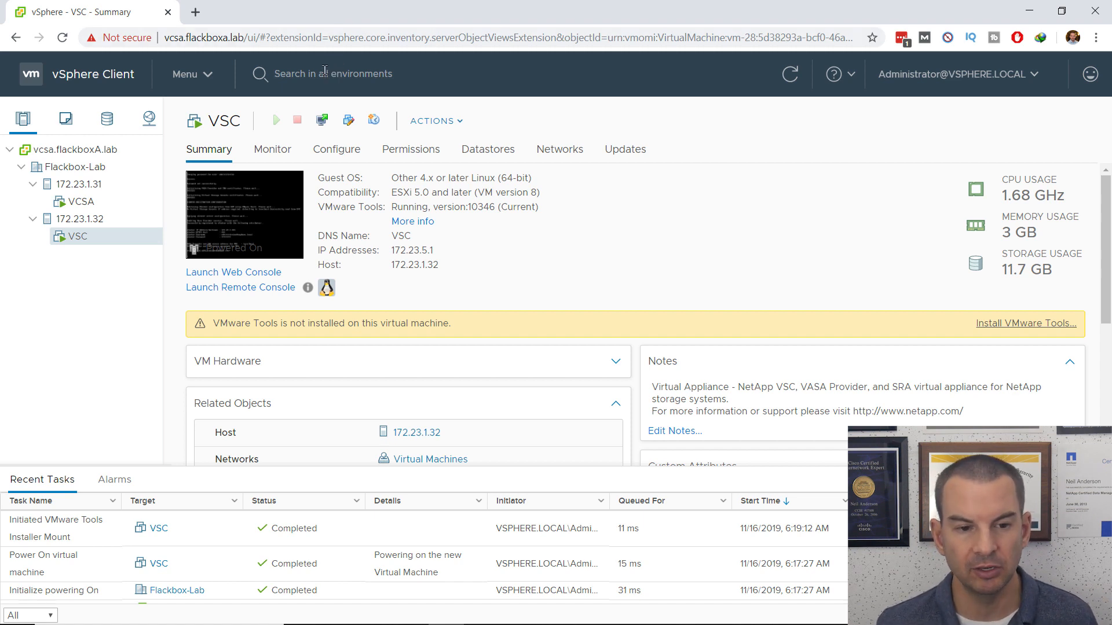
Step: Log out of the vSphere administrator session from the account menu at top right
left_click(208, 85)
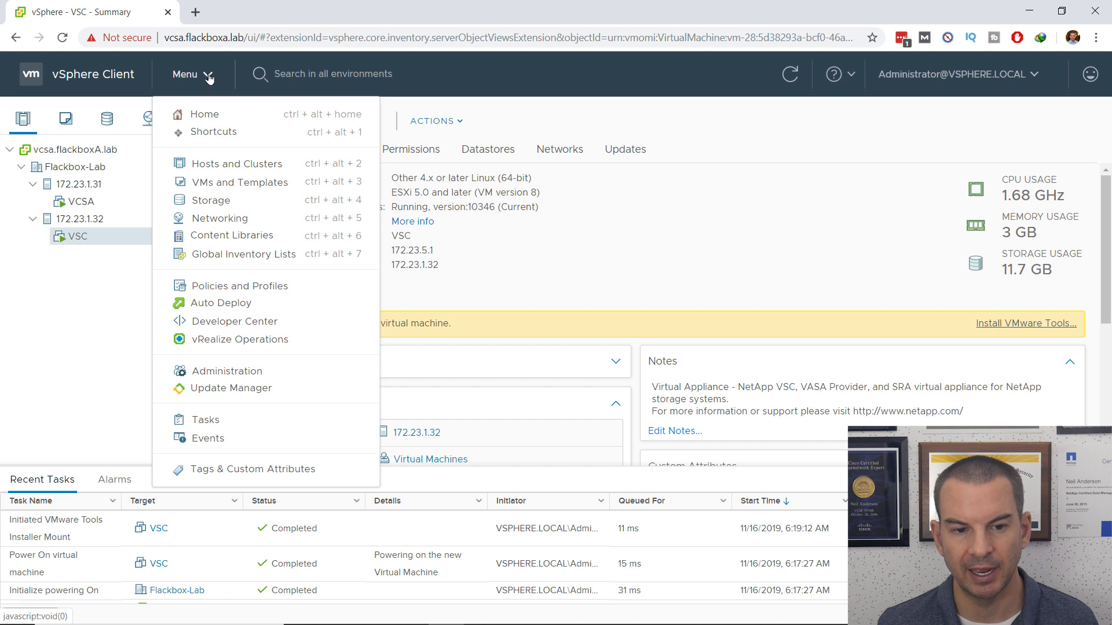
left_click(210, 75)
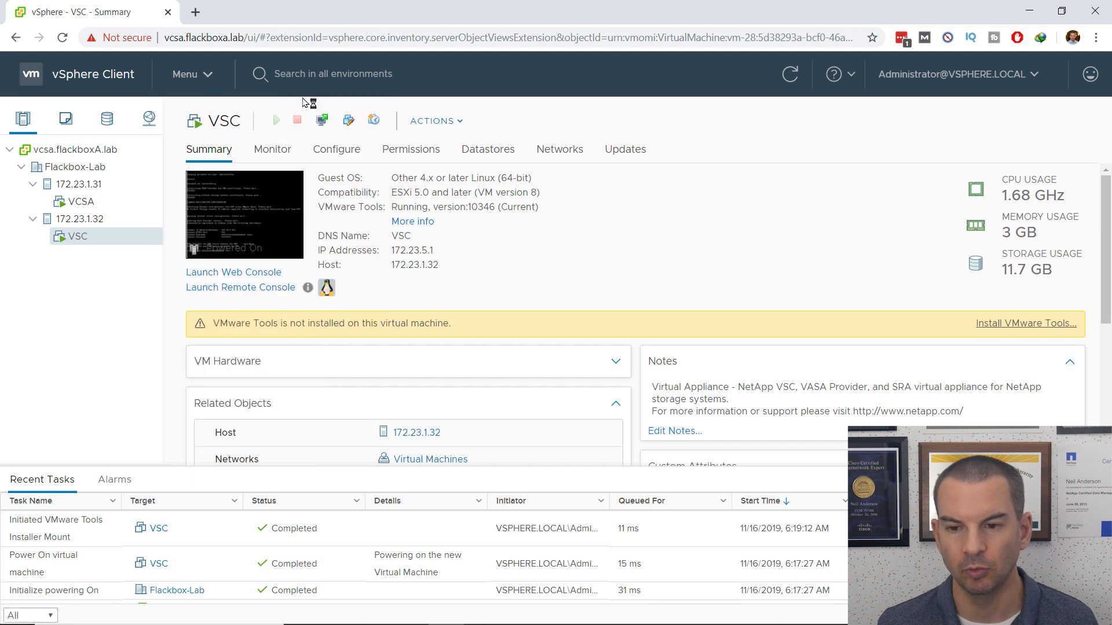
left_click(1027, 79)
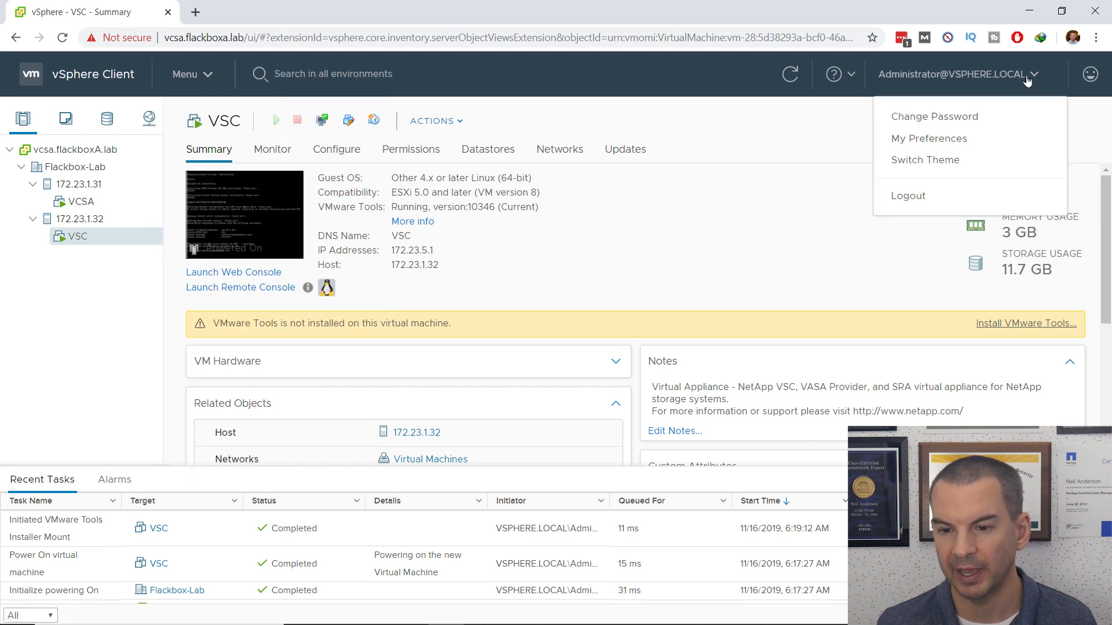
left_click(913, 202)
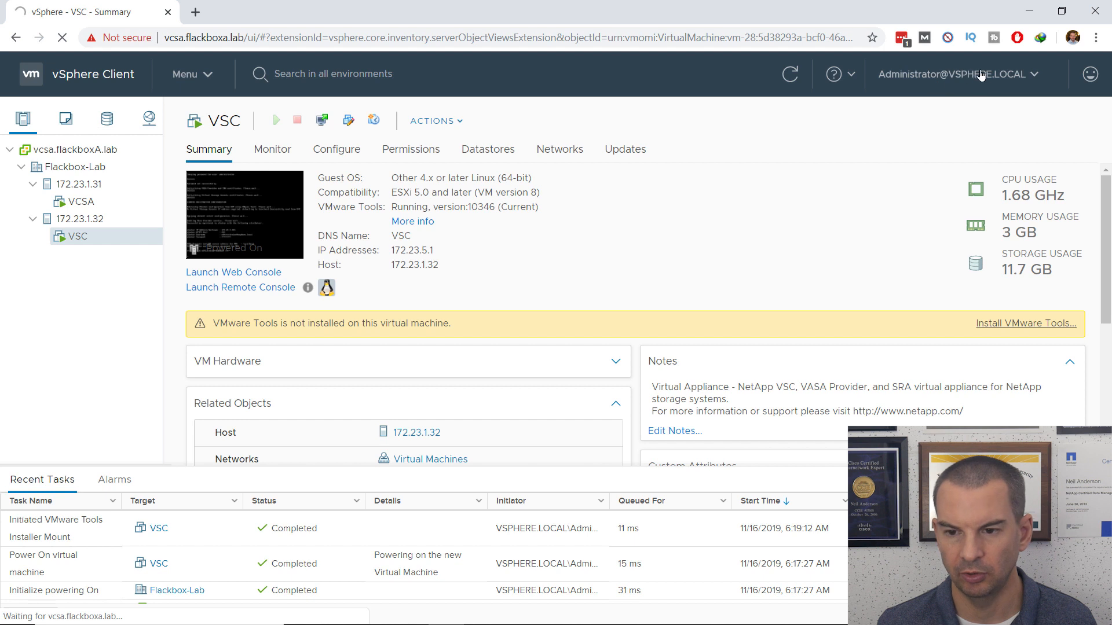
left_click(1018, 79)
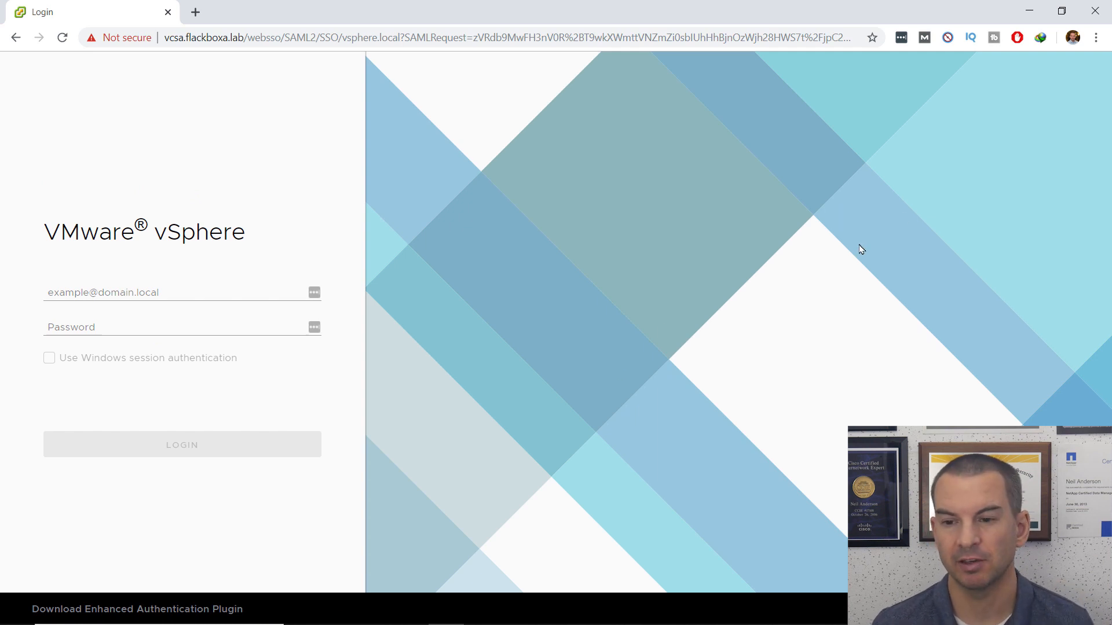
left_click(1096, 38)
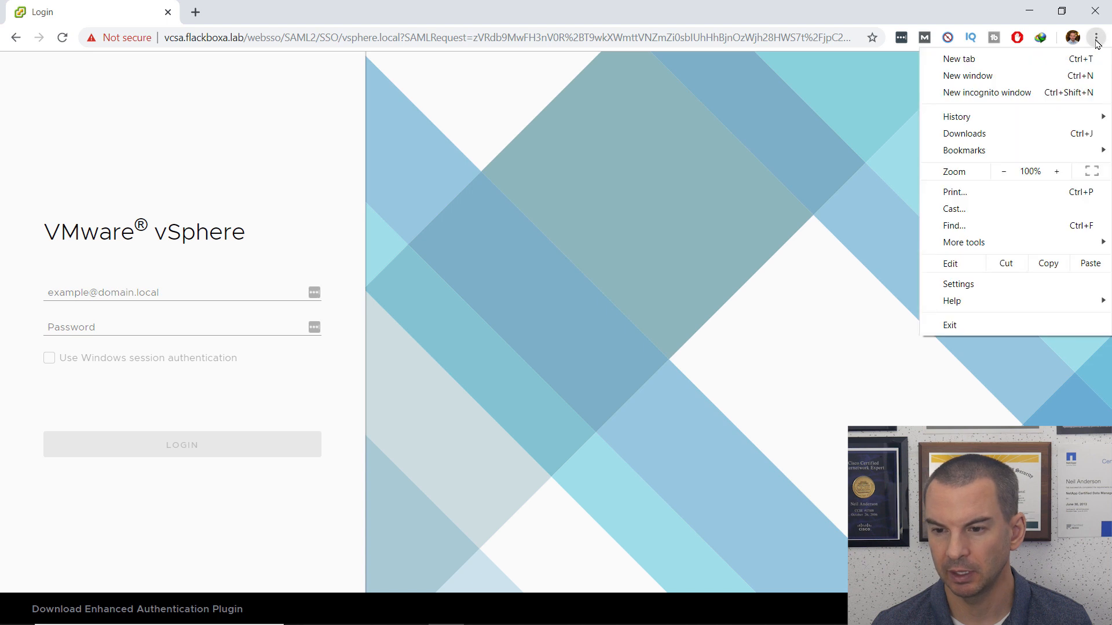
Step: Clear all Chrome browsing data via Settings > Advanced, then close the browser
left_click(968, 284)
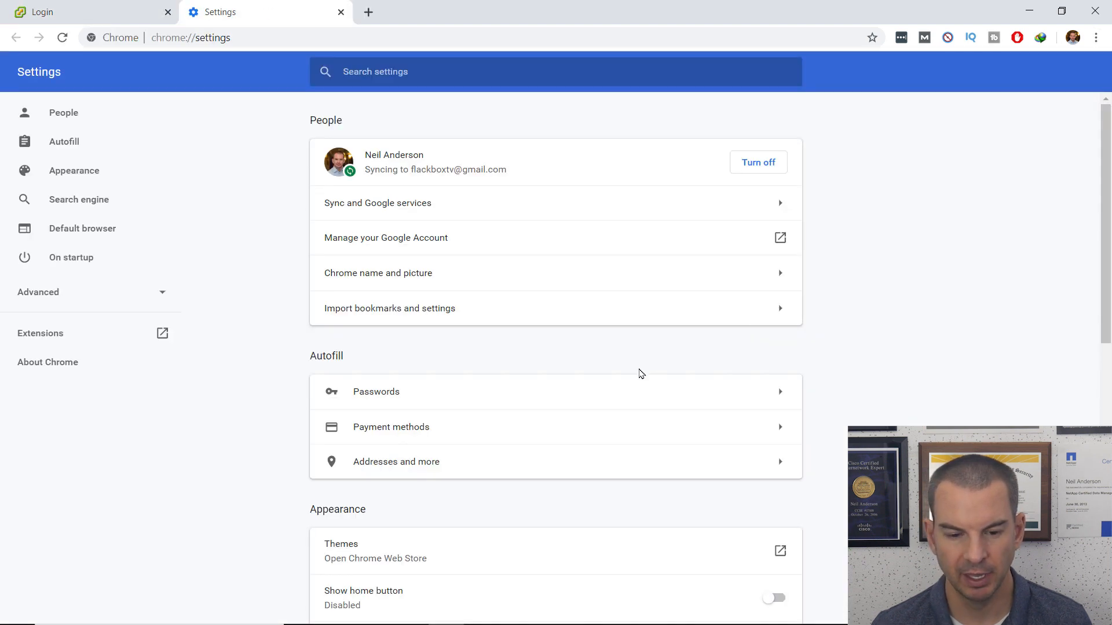
scroll(629, 393, "down", 8)
scroll(628, 393, "down", 2)
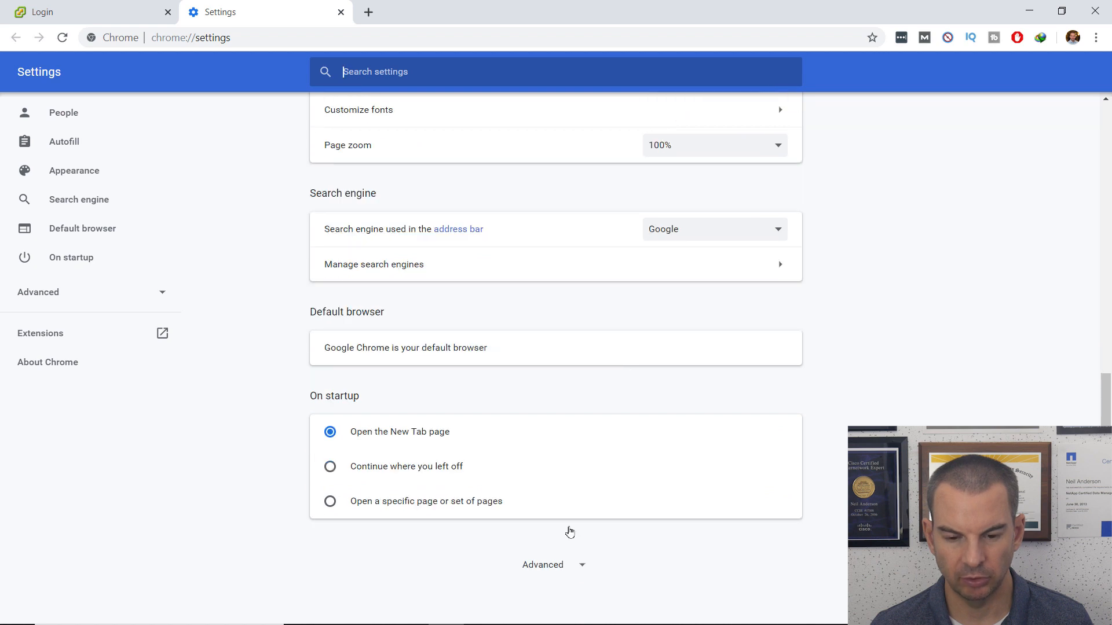
left_click(554, 565)
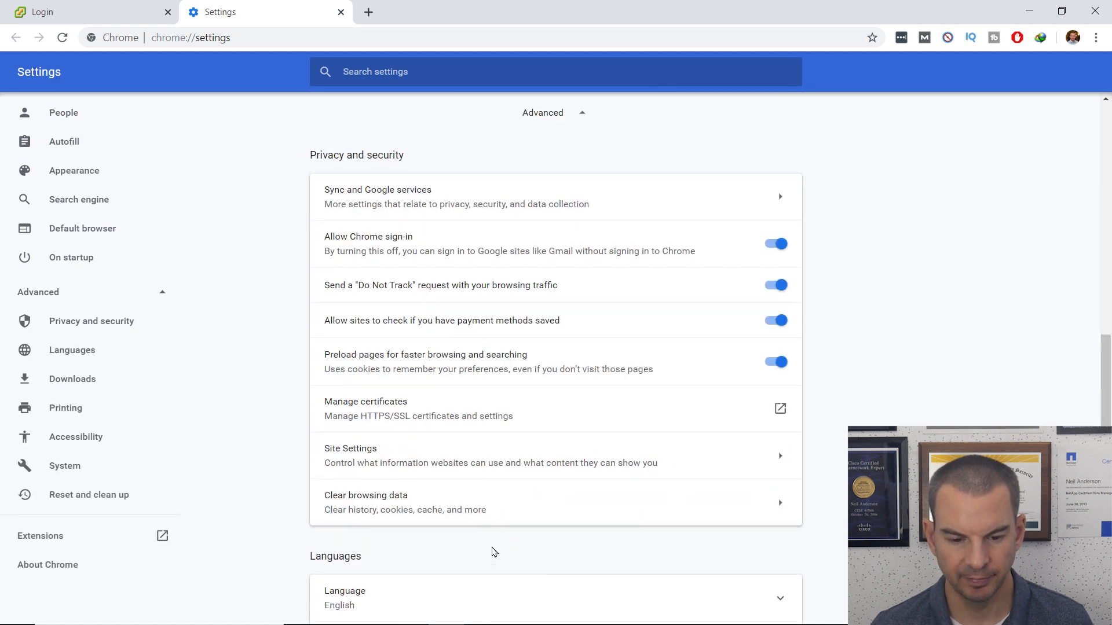
left_click(417, 502)
left_click(681, 440)
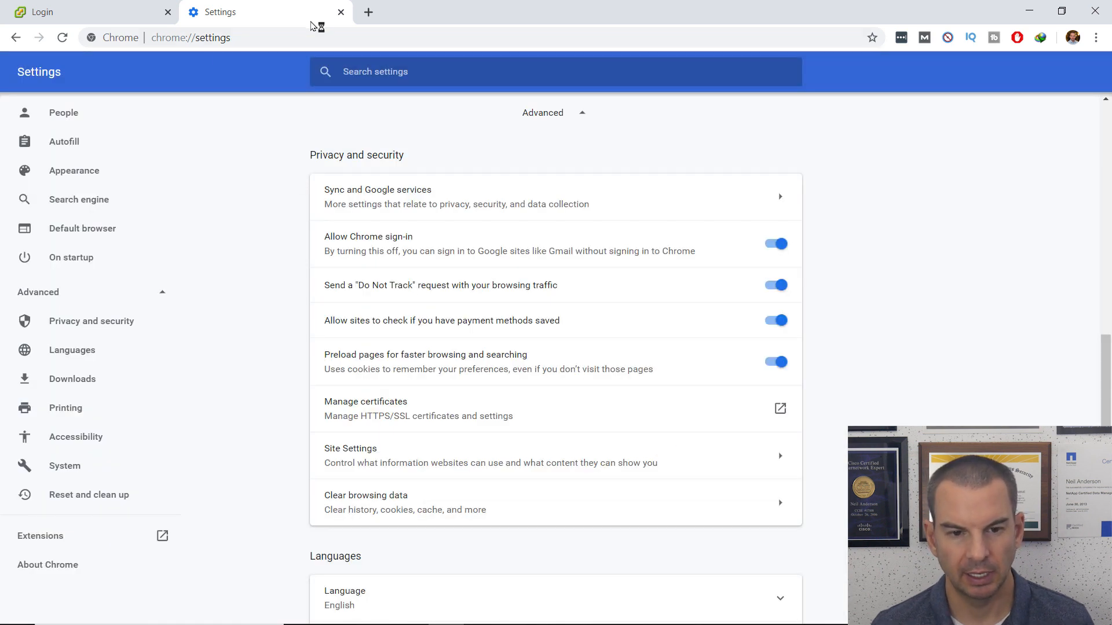
left_click(340, 13)
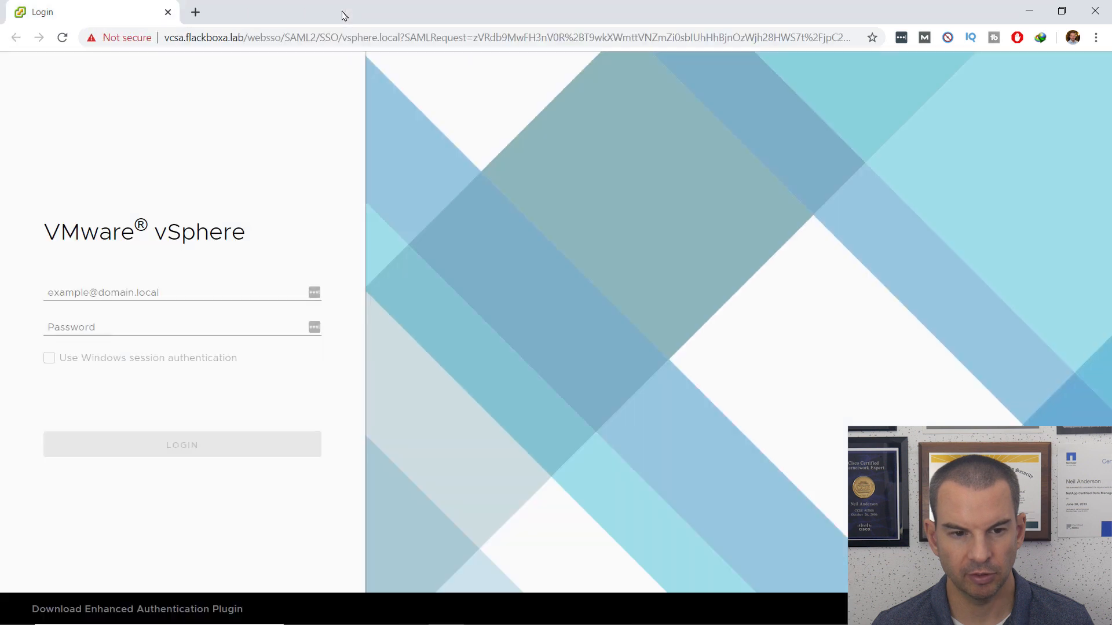
left_click(168, 12)
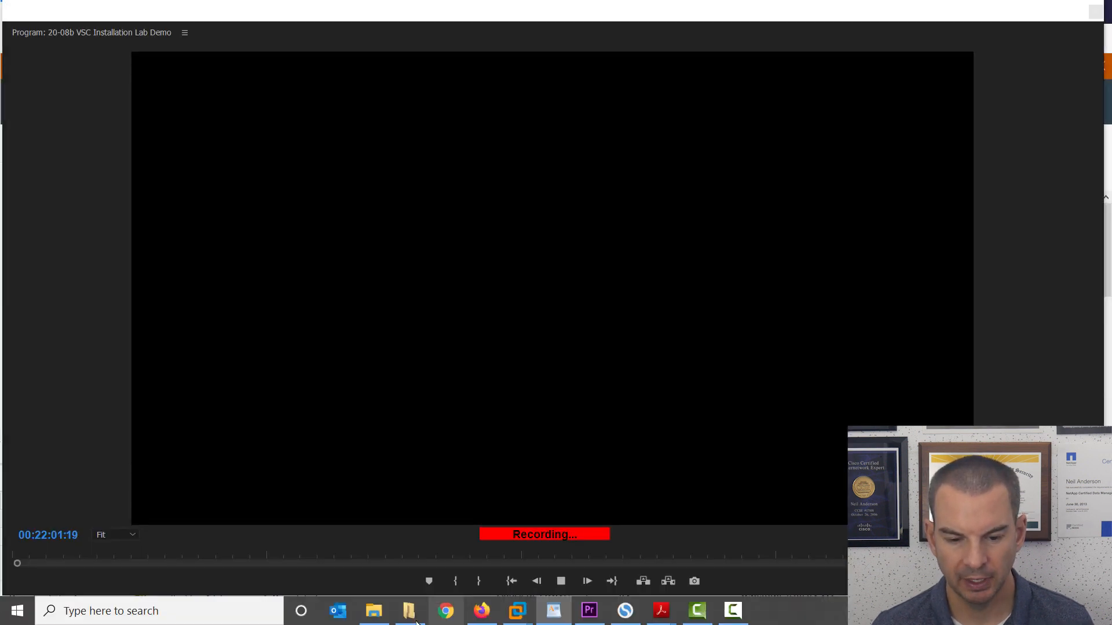
left_click(445, 613)
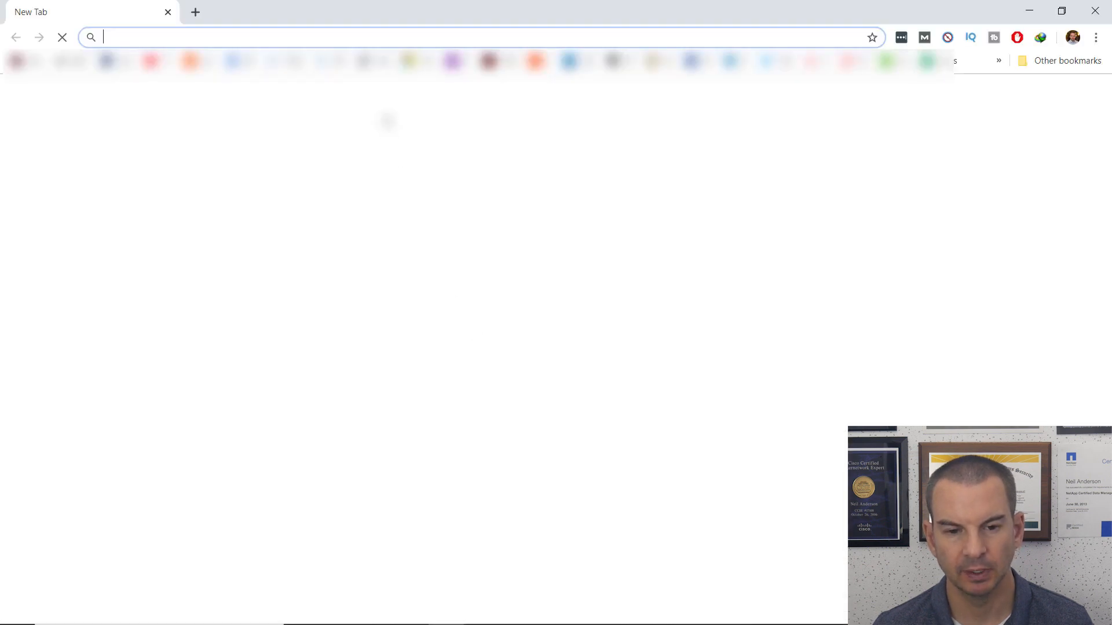
type("https:")
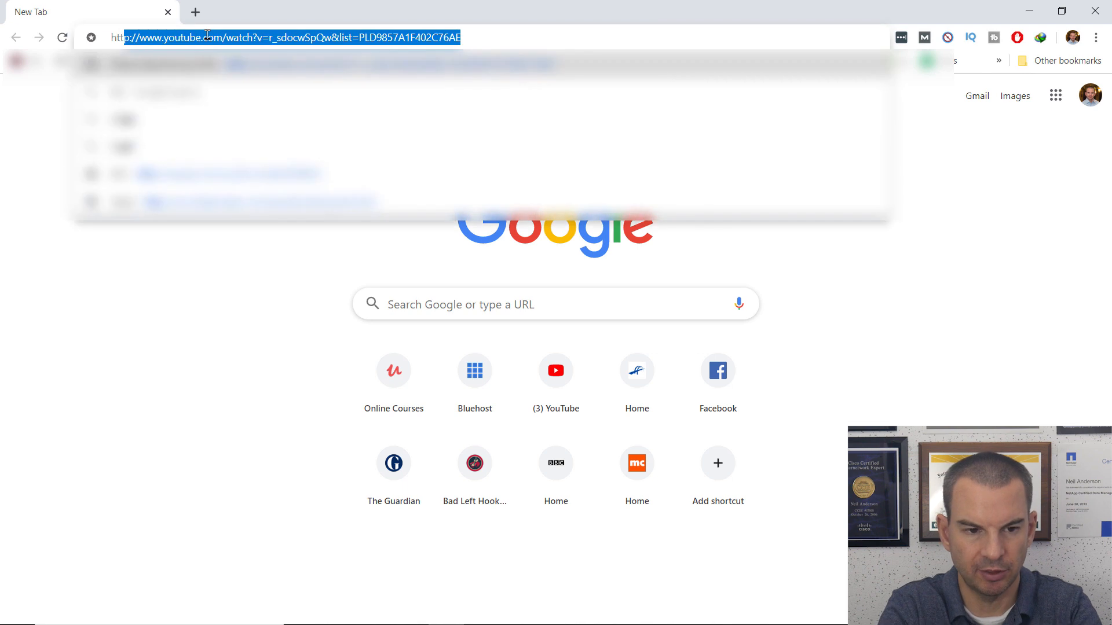
type("//vcs")
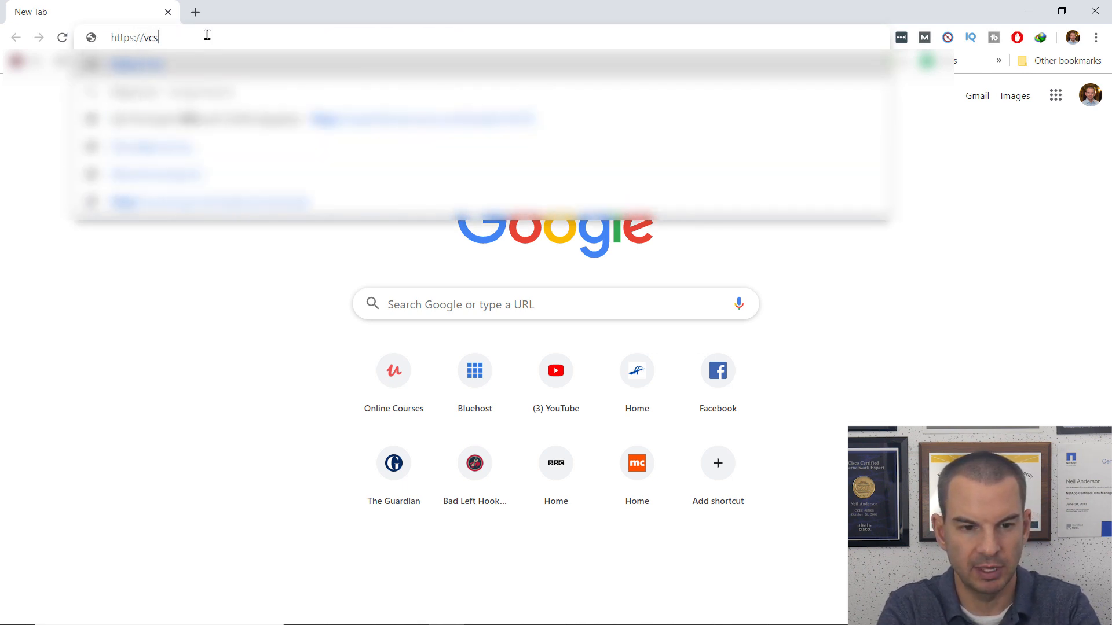
type("a.flackboxa.lab")
key("Return")
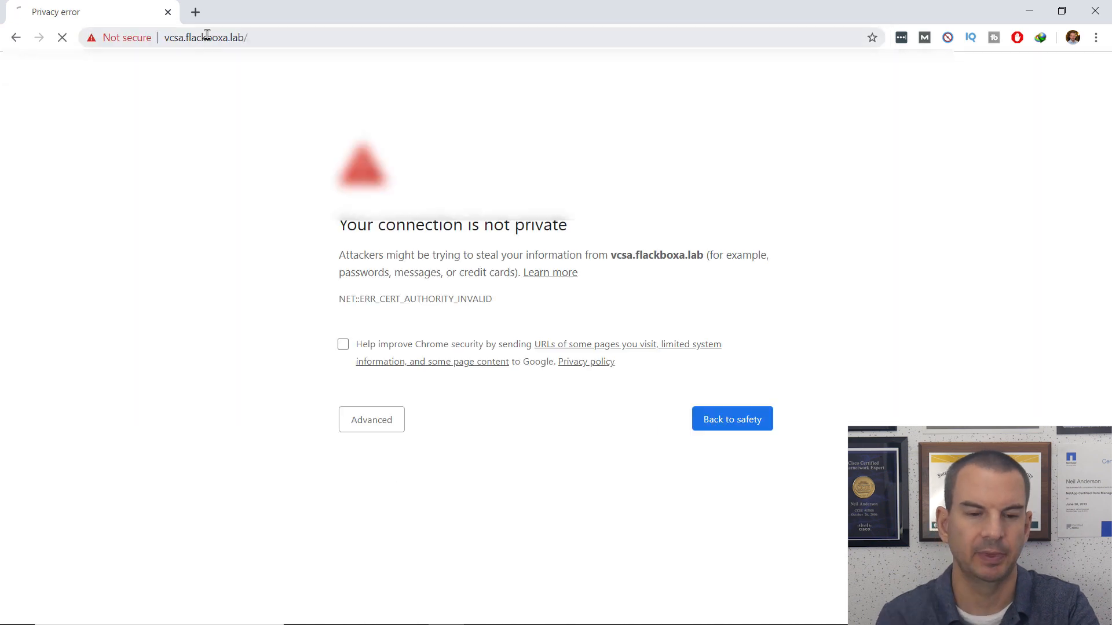
left_click(377, 432)
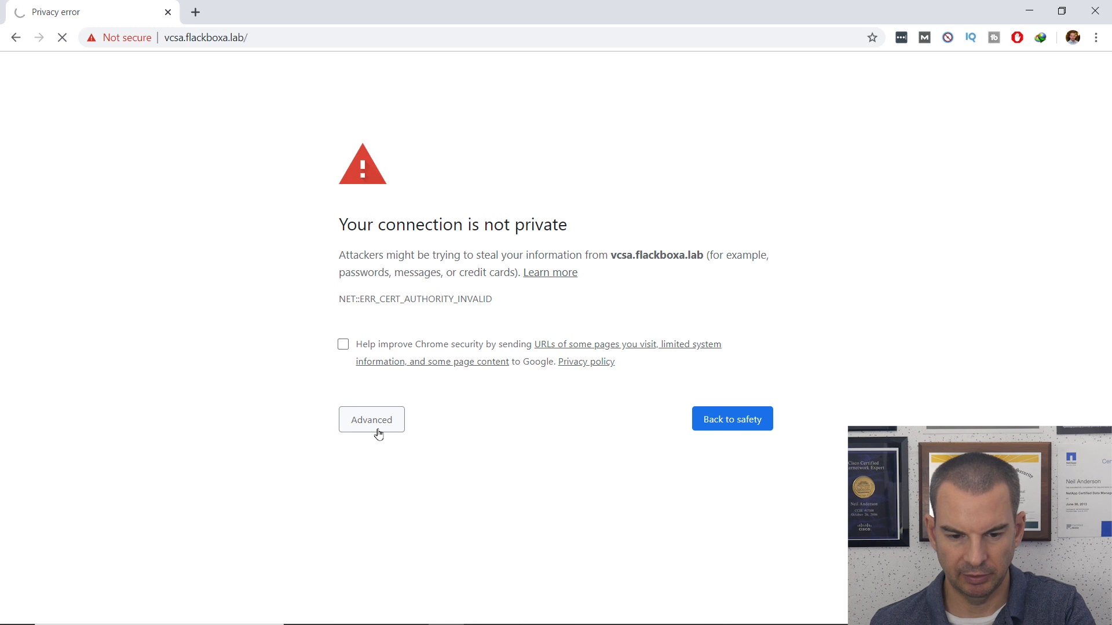
left_click(415, 531)
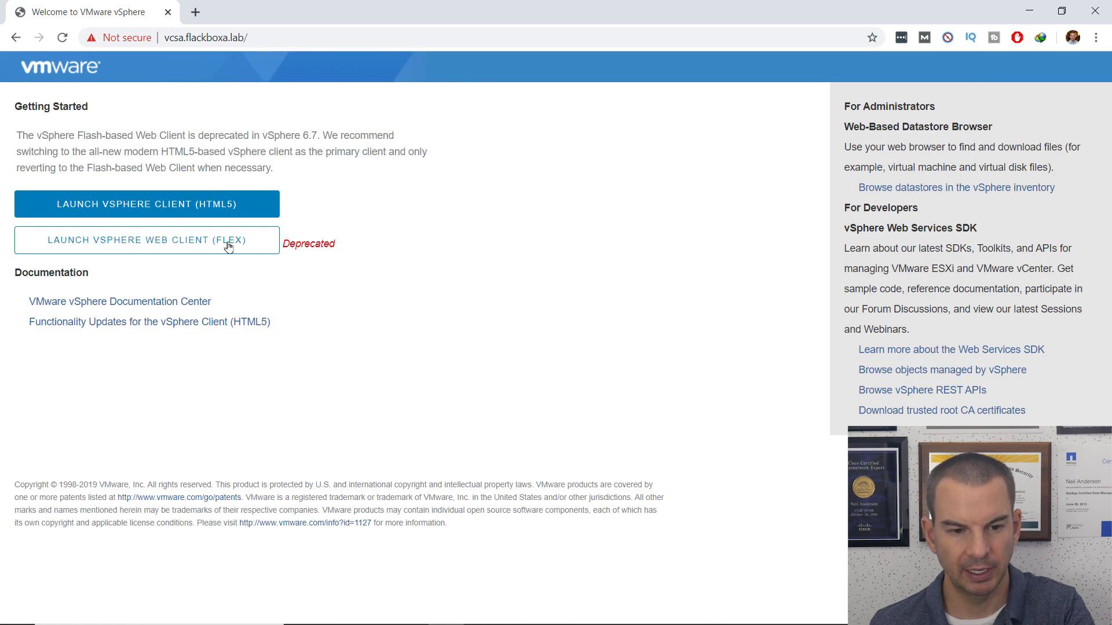
left_click(163, 211)
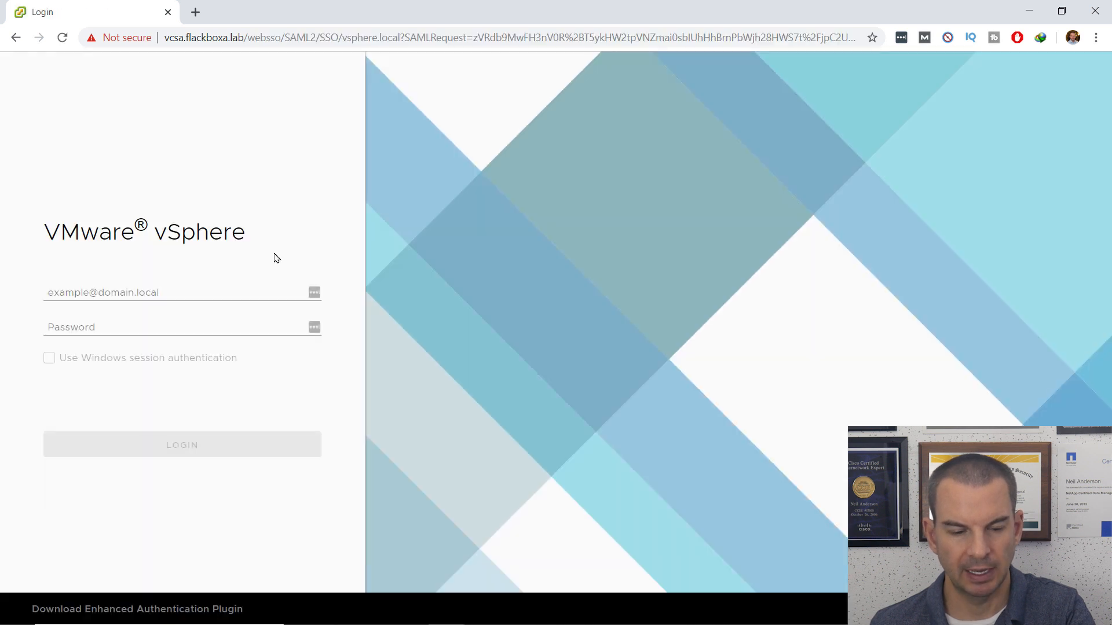
Step: Enter the vCenter SSO administrator username and password to log in
left_click(150, 286)
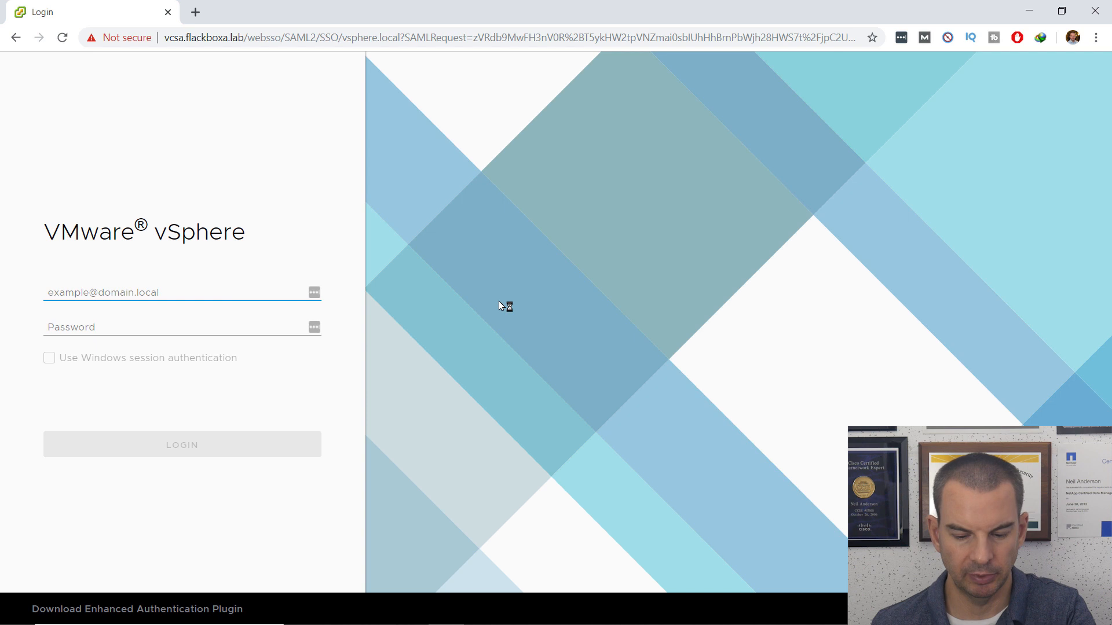
type("administrator@vsphe")
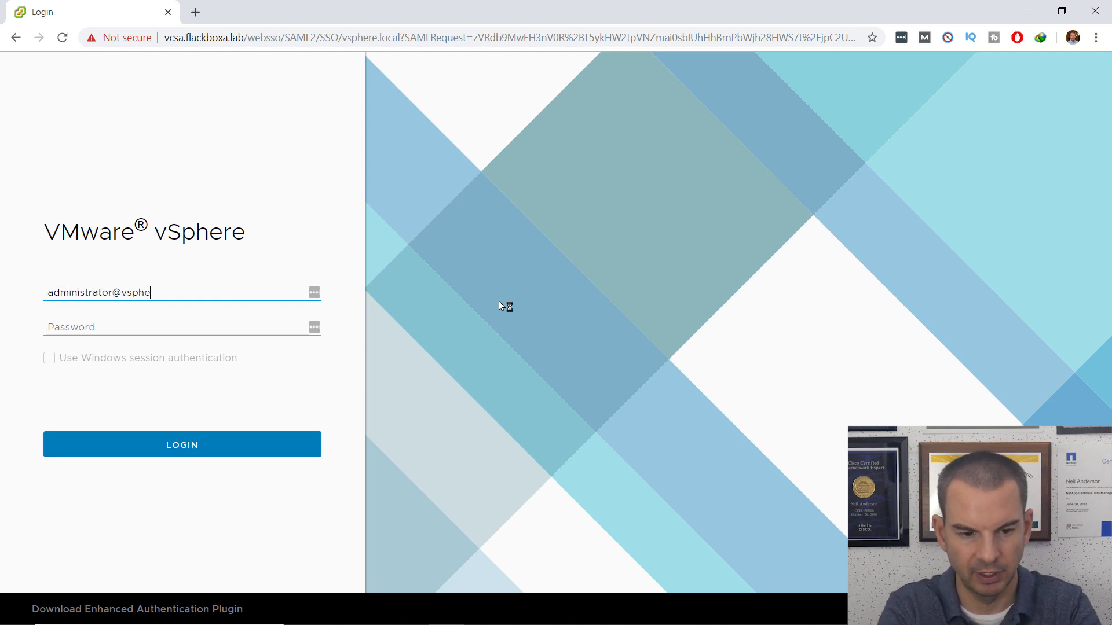
type("re.local")
key("Tab")
type("***")
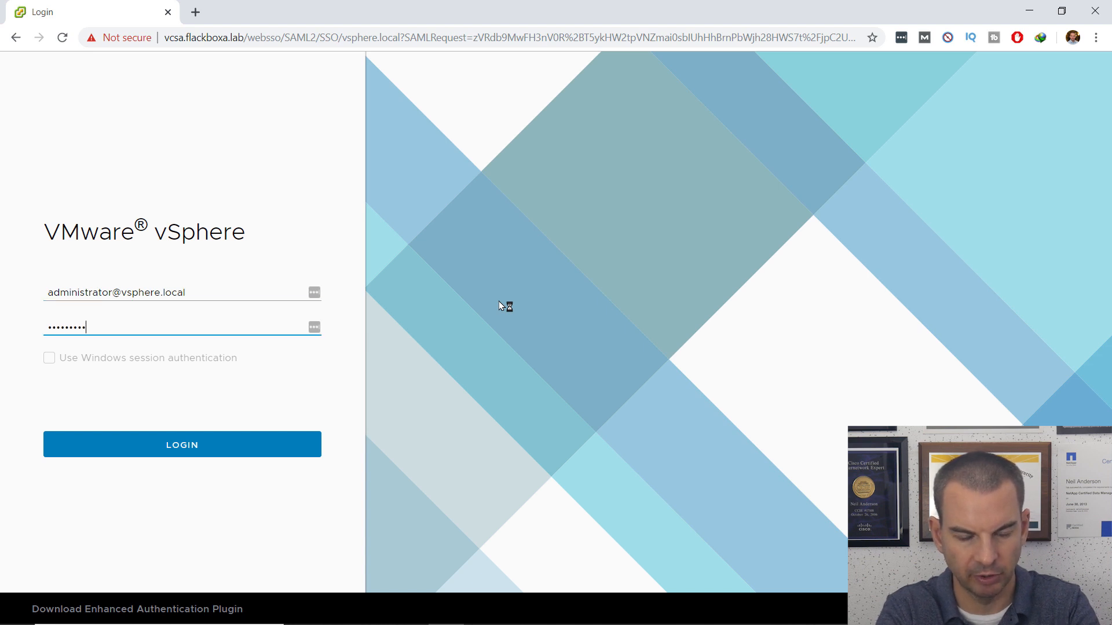
key("Return")
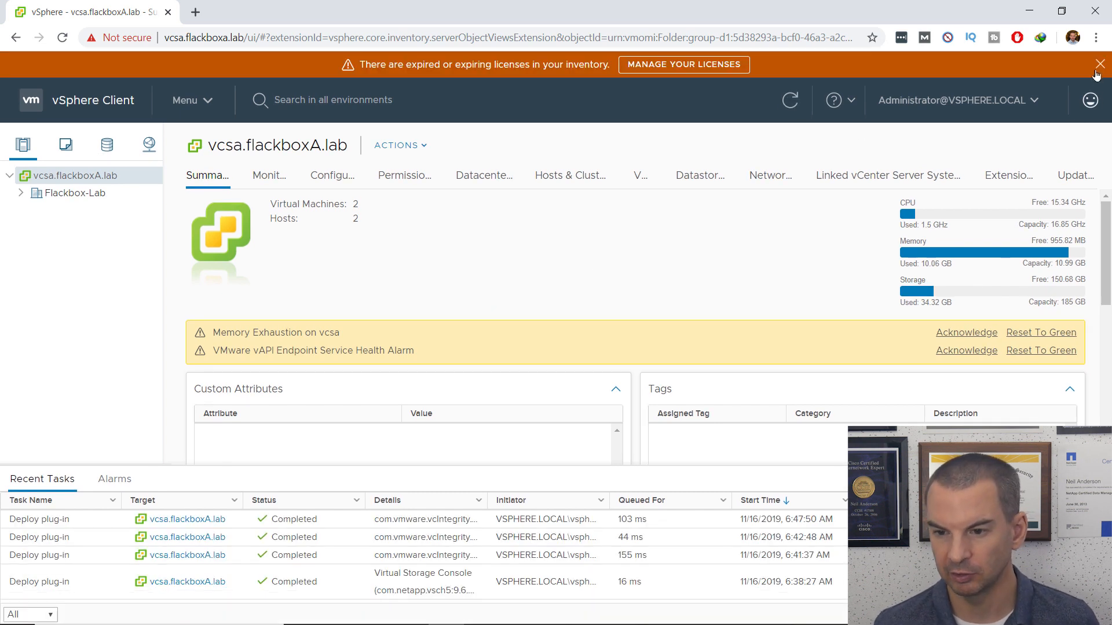
Step: Close the expiring-licenses banner and open Menu > Virtual Storage Console
left_click(1099, 65)
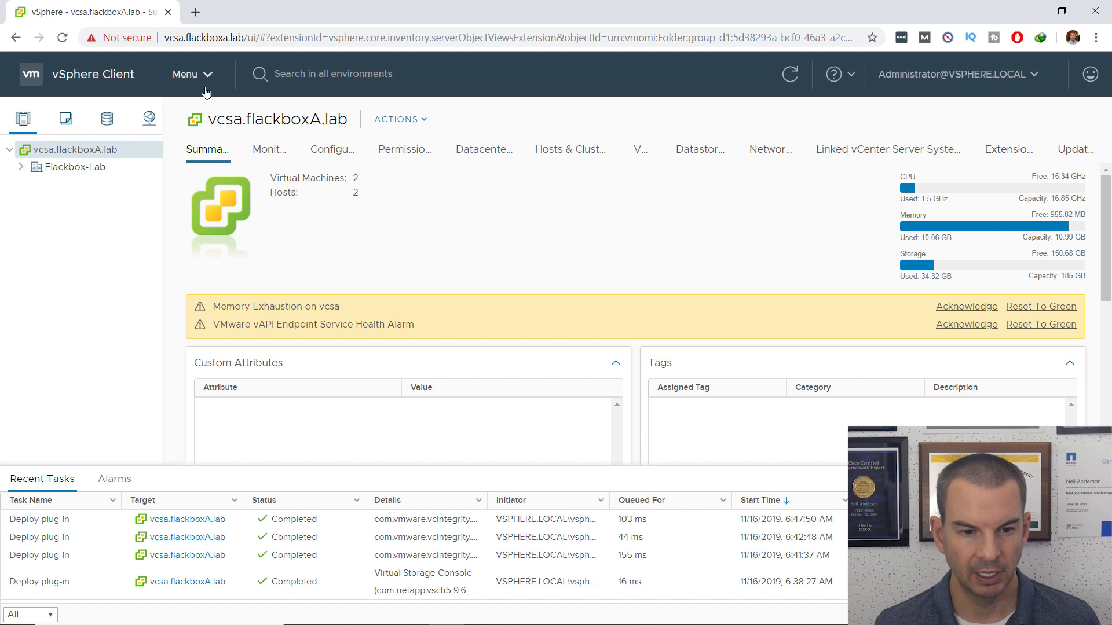
left_click(208, 75)
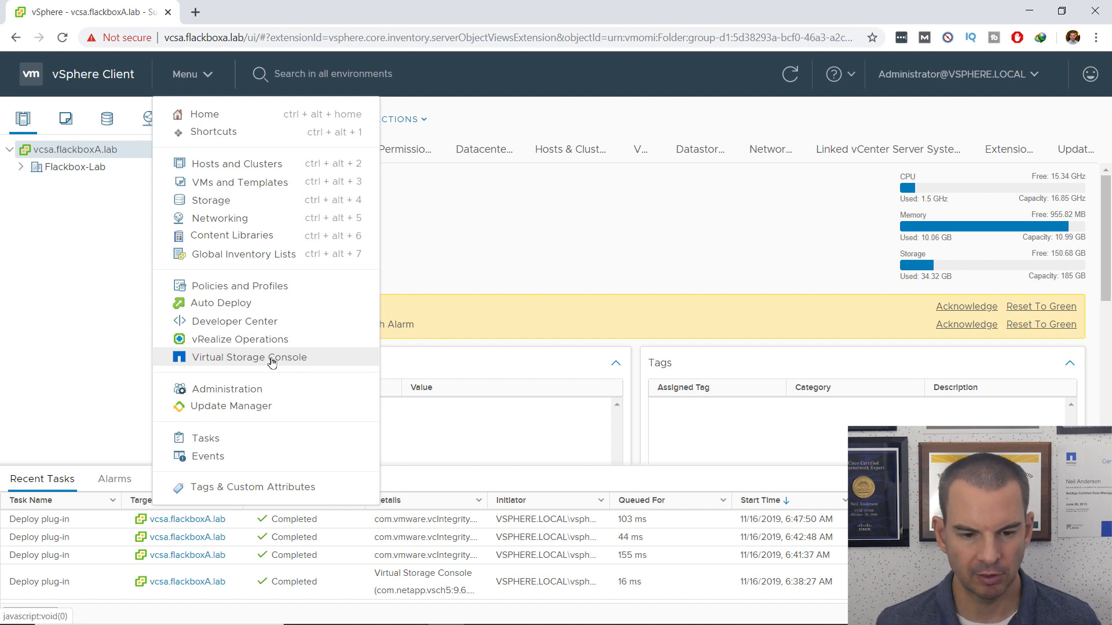
left_click(272, 362)
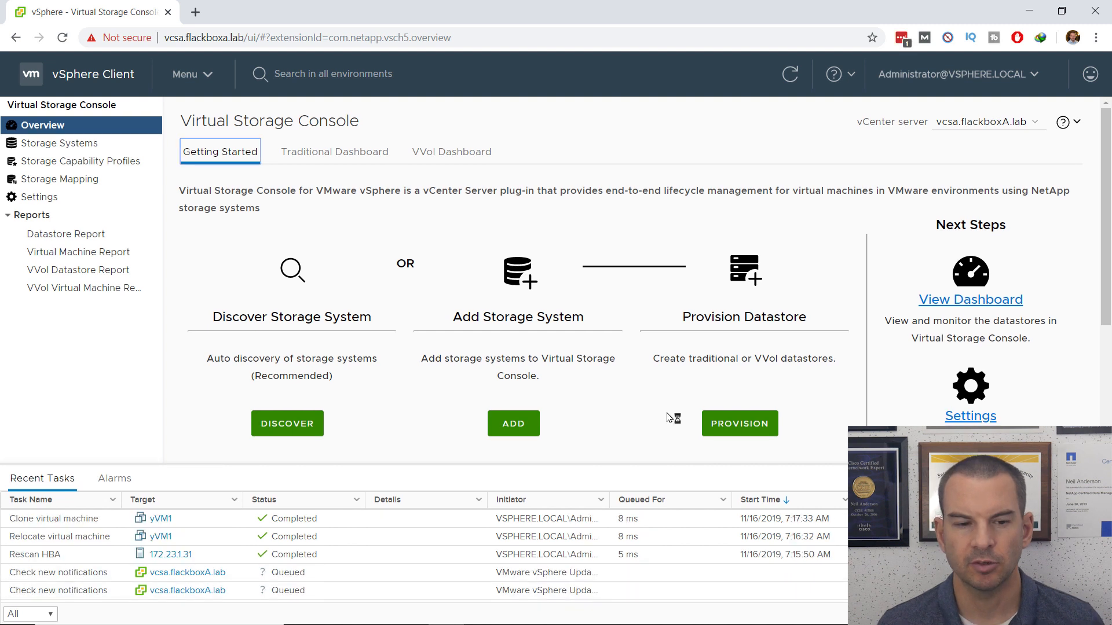
Step: Glance at the VSC unified appliance settings, then return to the Virtual Storage Console overview
left_click(42, 200)
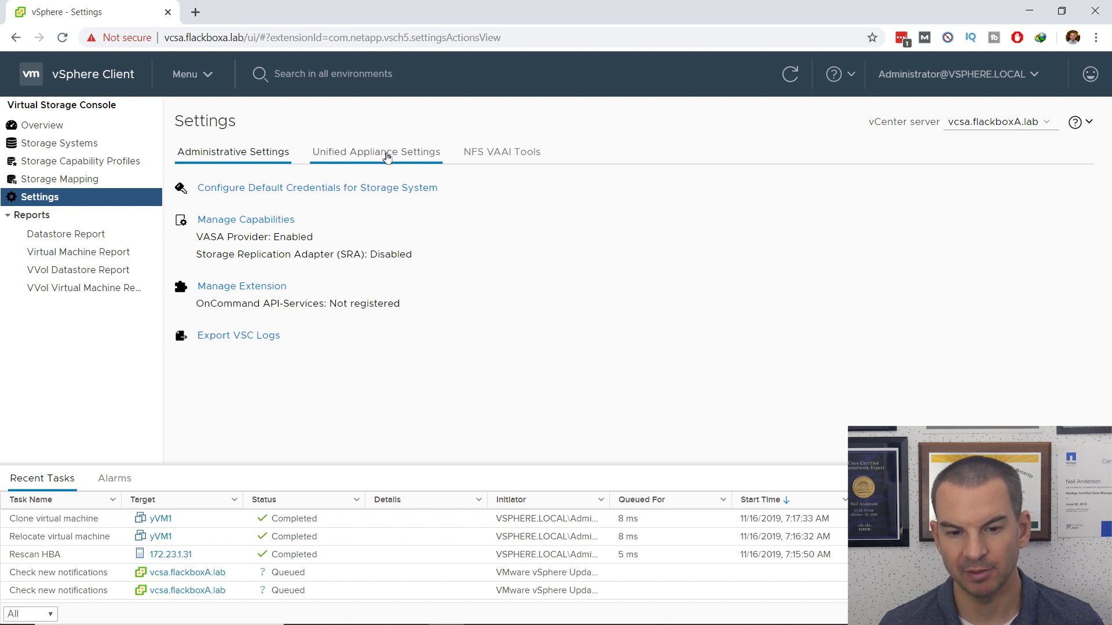
left_click(387, 154)
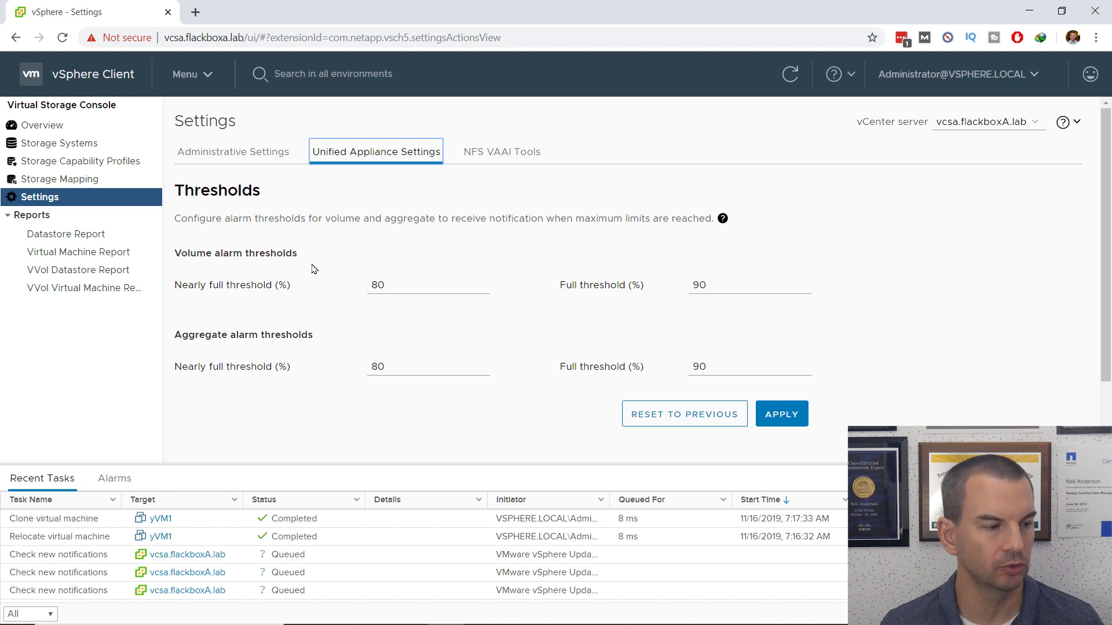
left_click(49, 131)
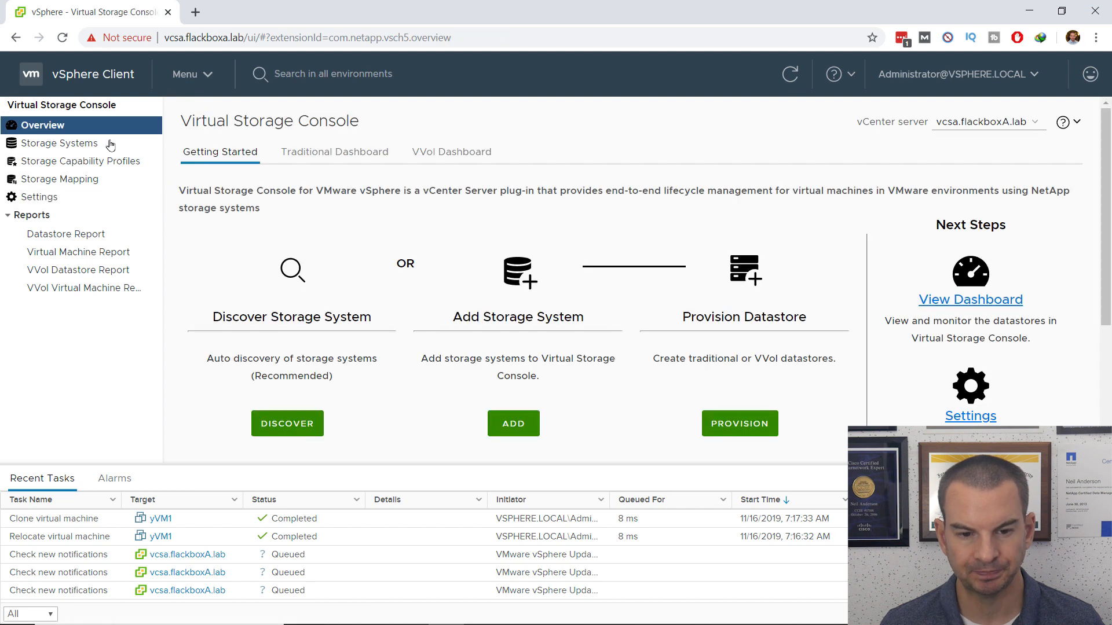
Step: Check the Traditional Dashboard, which reports 0 datastores, 0 virtual machines and N/A space savings
left_click(329, 153)
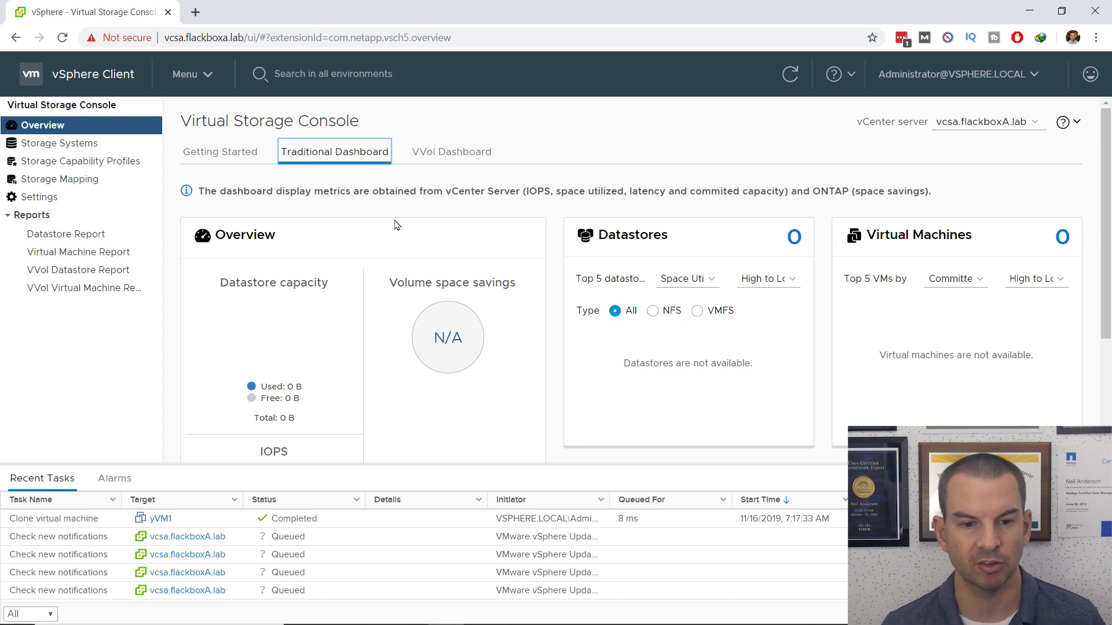
left_click(206, 75)
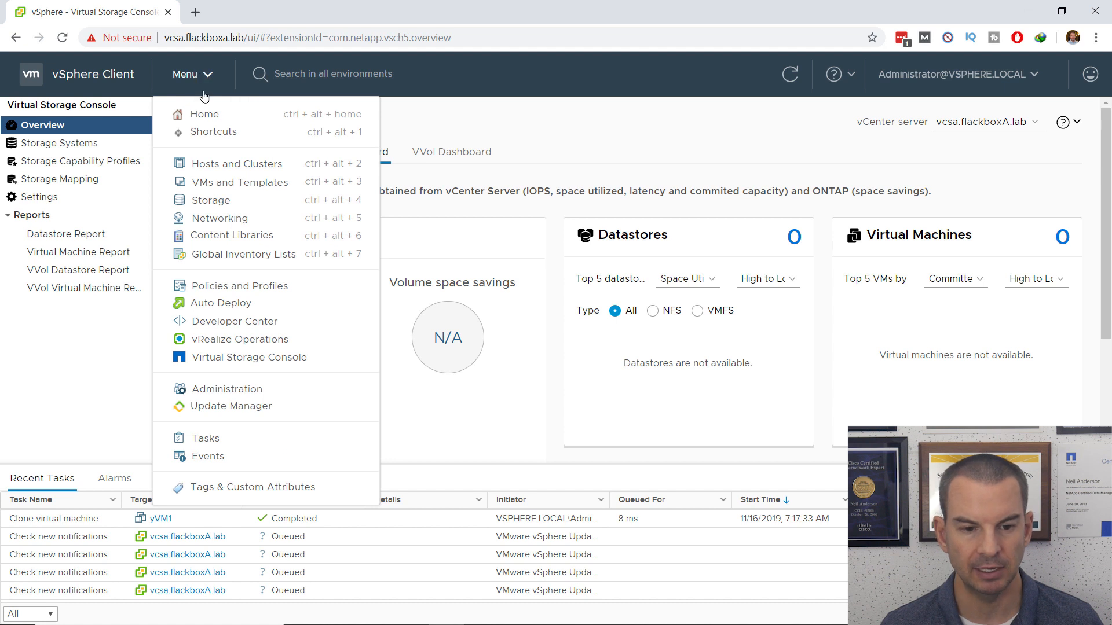
Step: Confirm in the inventory that yVM1 uses SANlun1 (VMFS 6) and yVM2 uses NASvol1 (NFS 3)
left_click(225, 201)
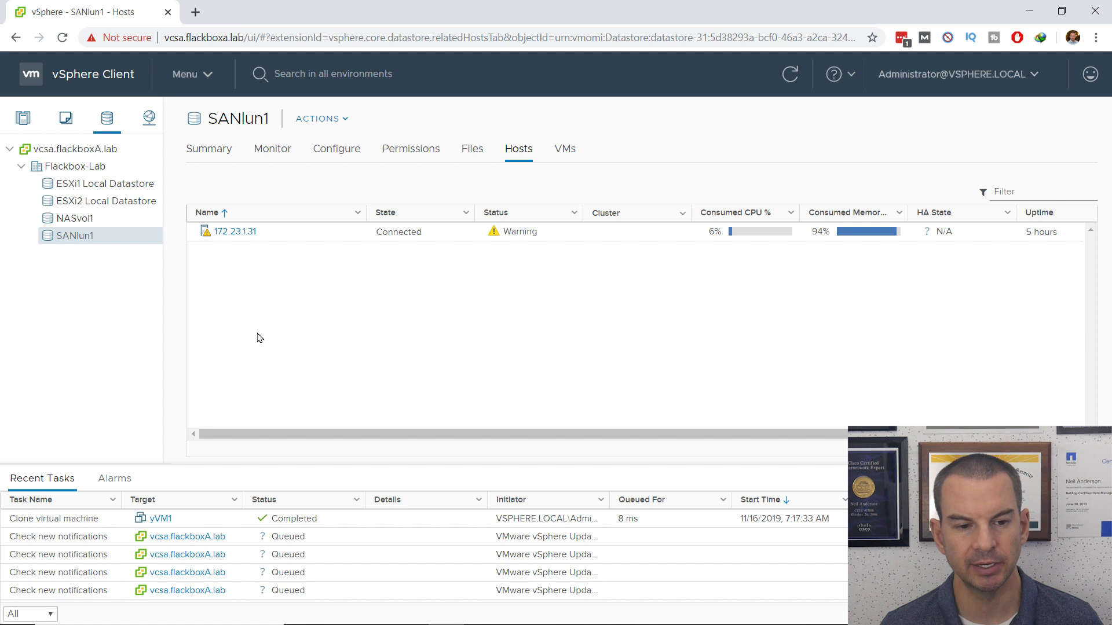
left_click(81, 224)
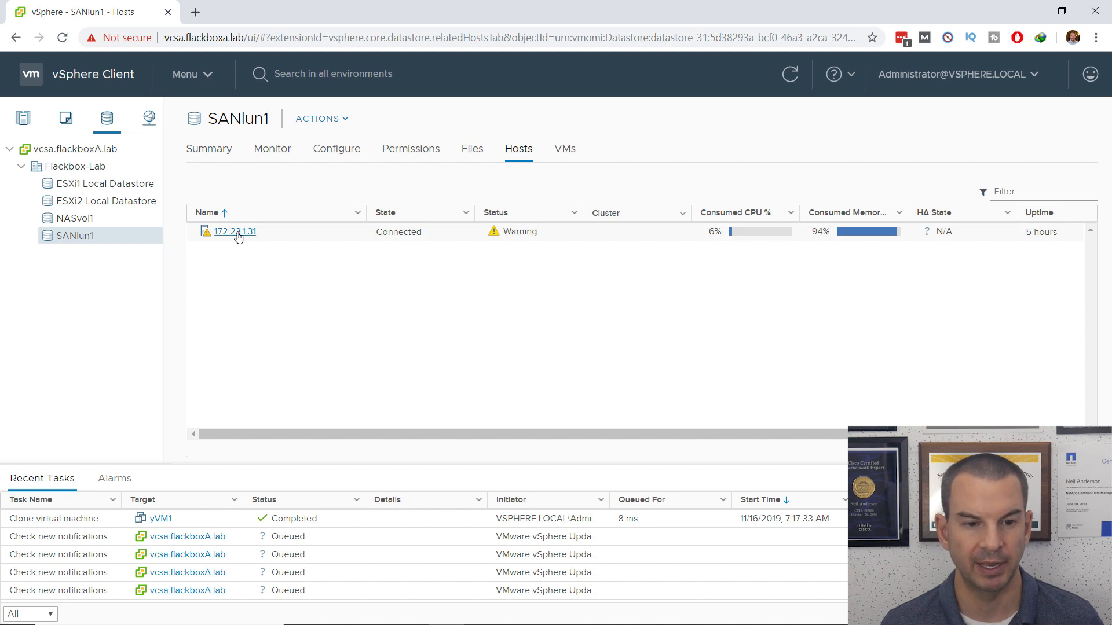
left_click(23, 125)
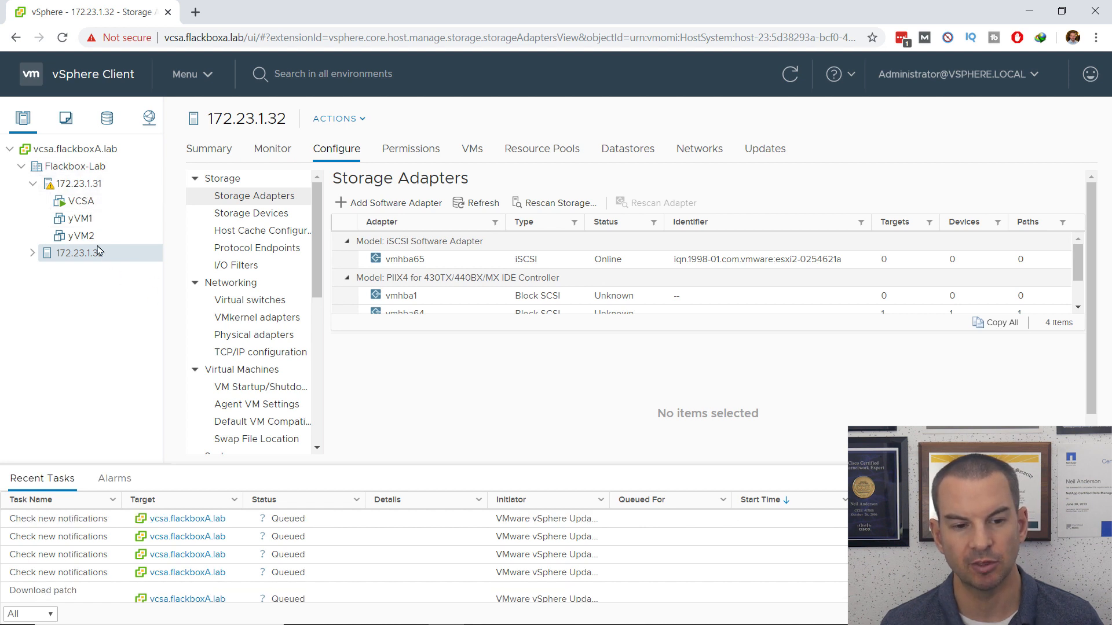
left_click(83, 226)
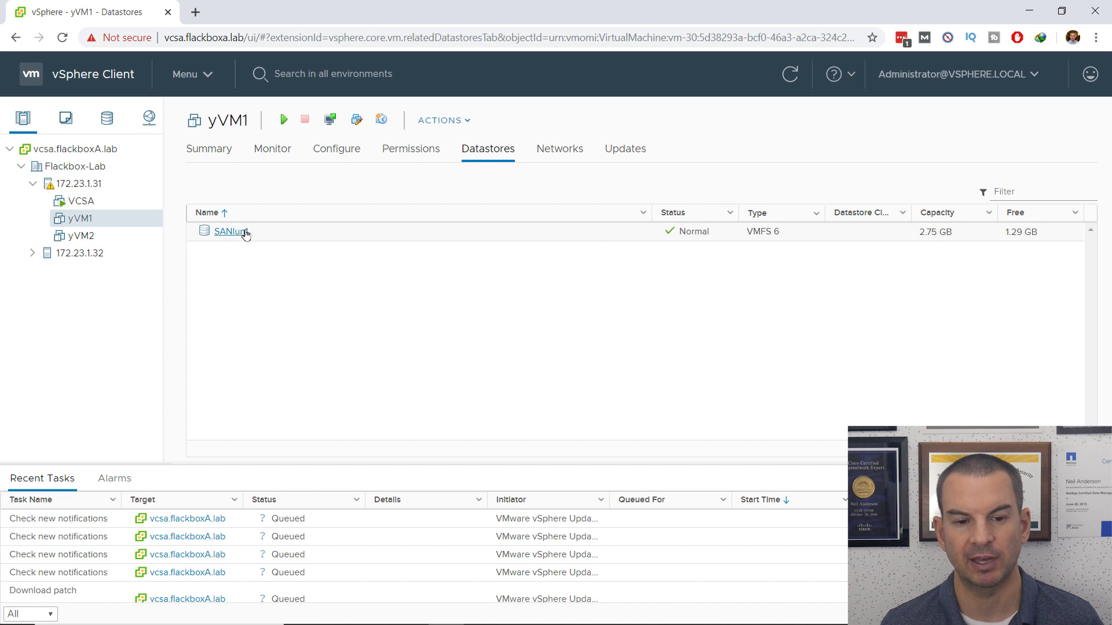
left_click(80, 238)
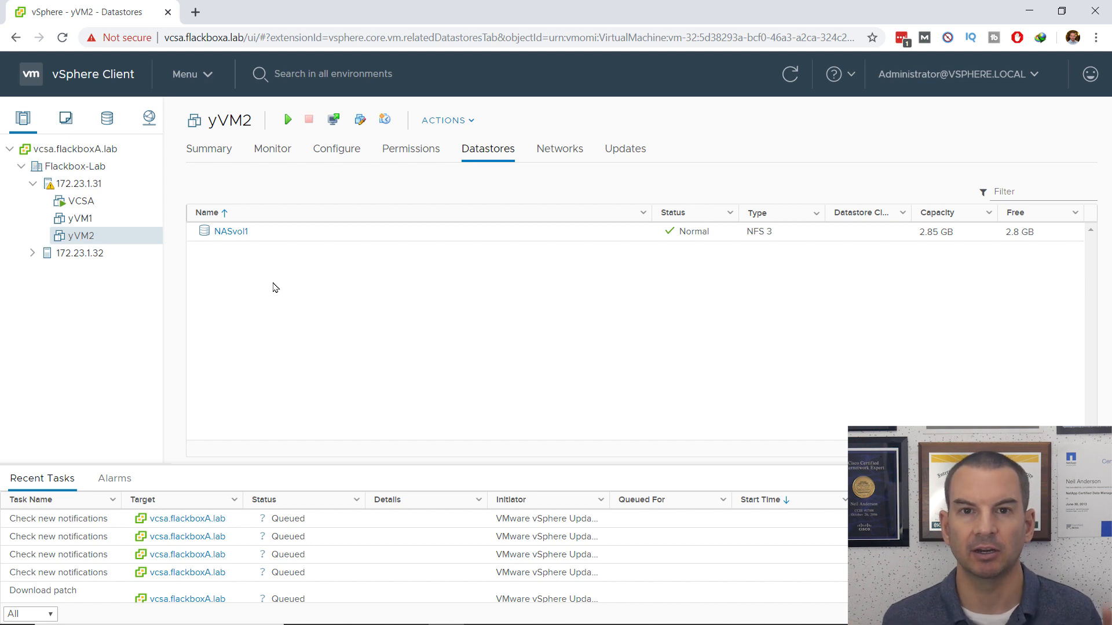
left_click(199, 77)
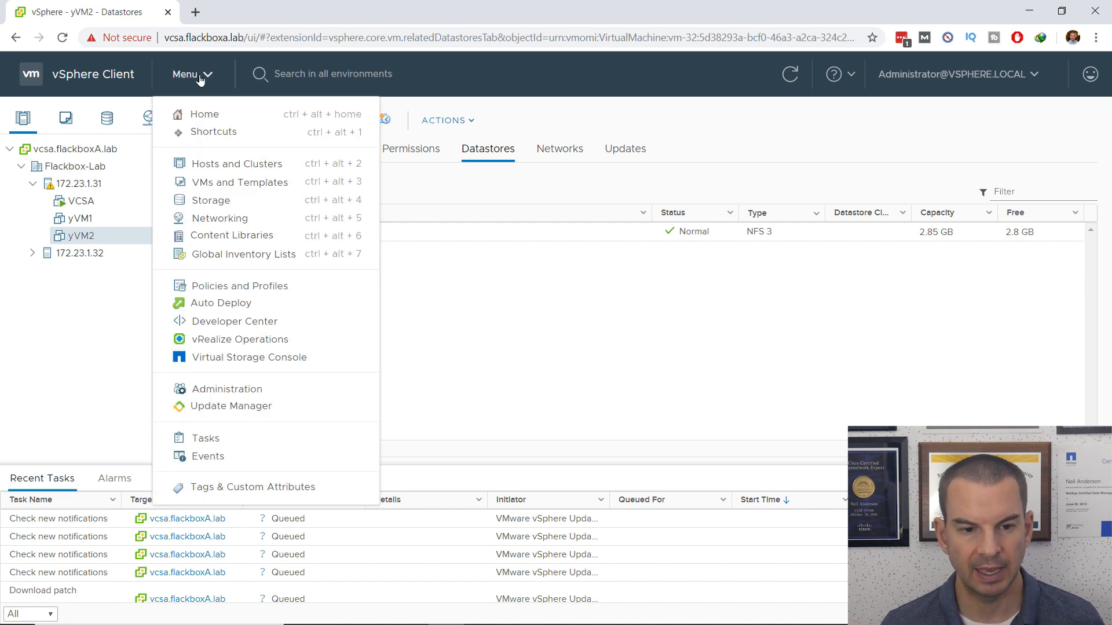
Step: Go to Virtual Storage Console Settings and show the Administrative Settings tab
left_click(236, 357)
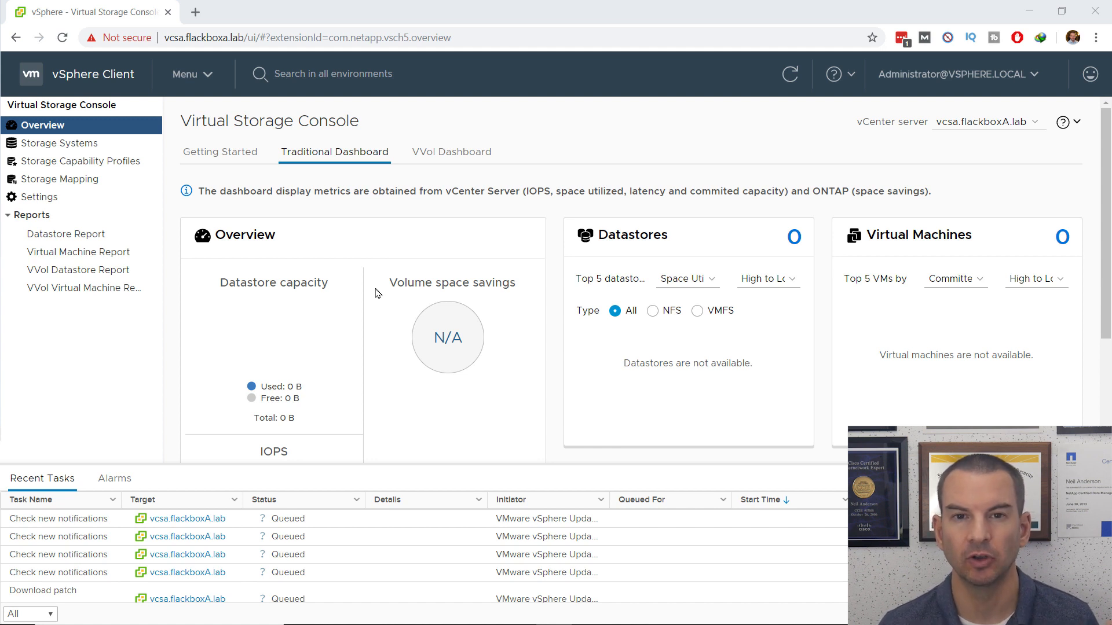
left_click(40, 197)
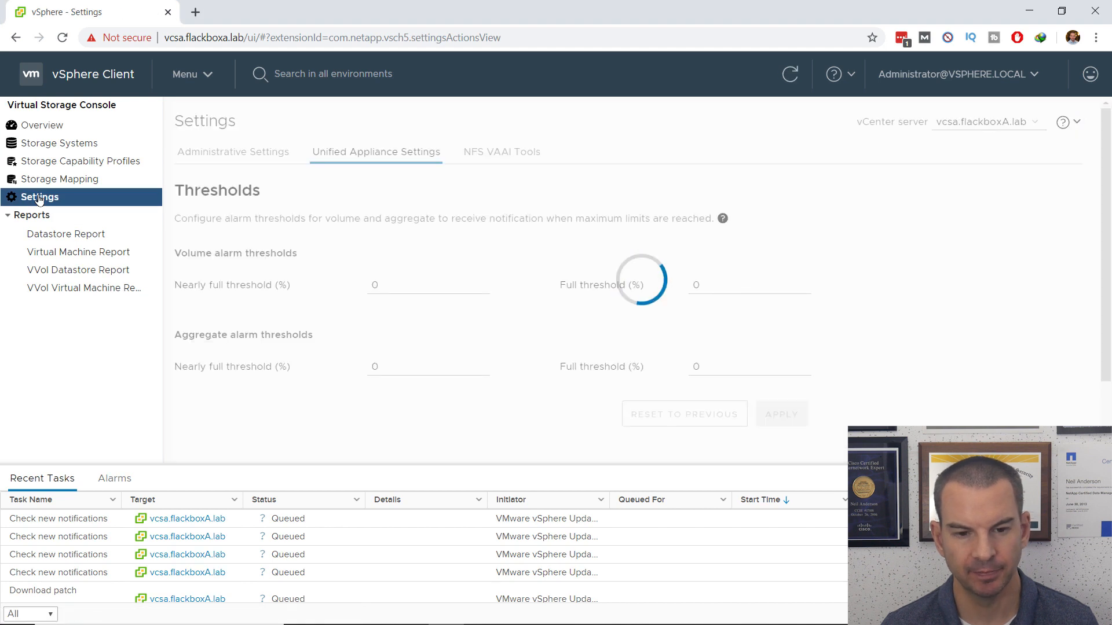
left_click(231, 153)
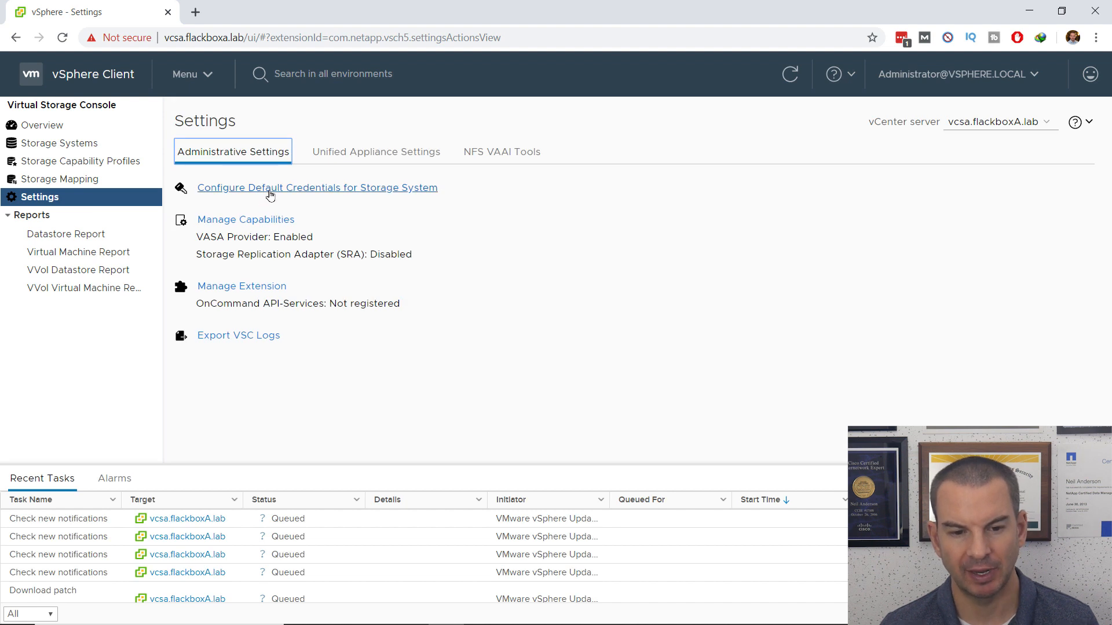
Step: Set the default storage system credentials to username 'admin' with a new password and save
left_click(270, 188)
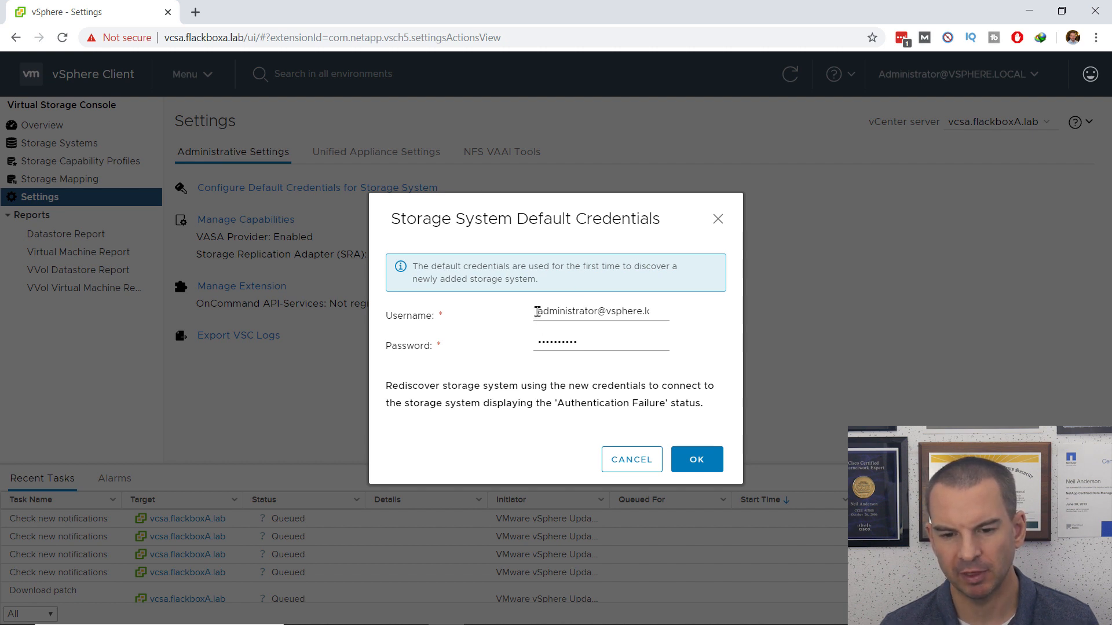
left_click_drag(537, 312, 660, 311)
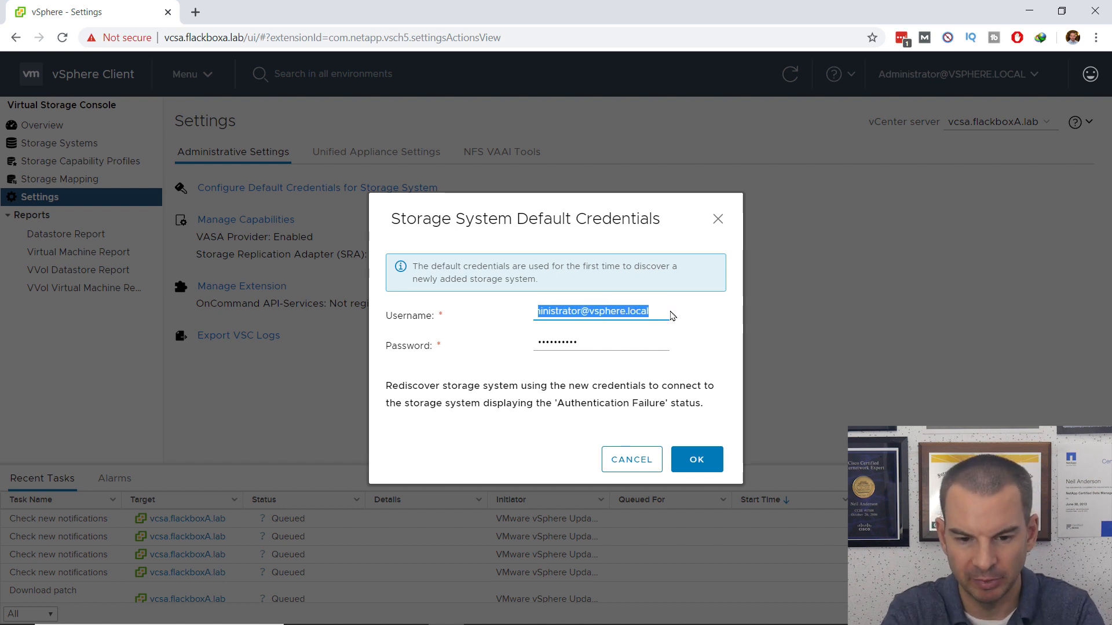
type("admin")
key("Tab")
type("•••")
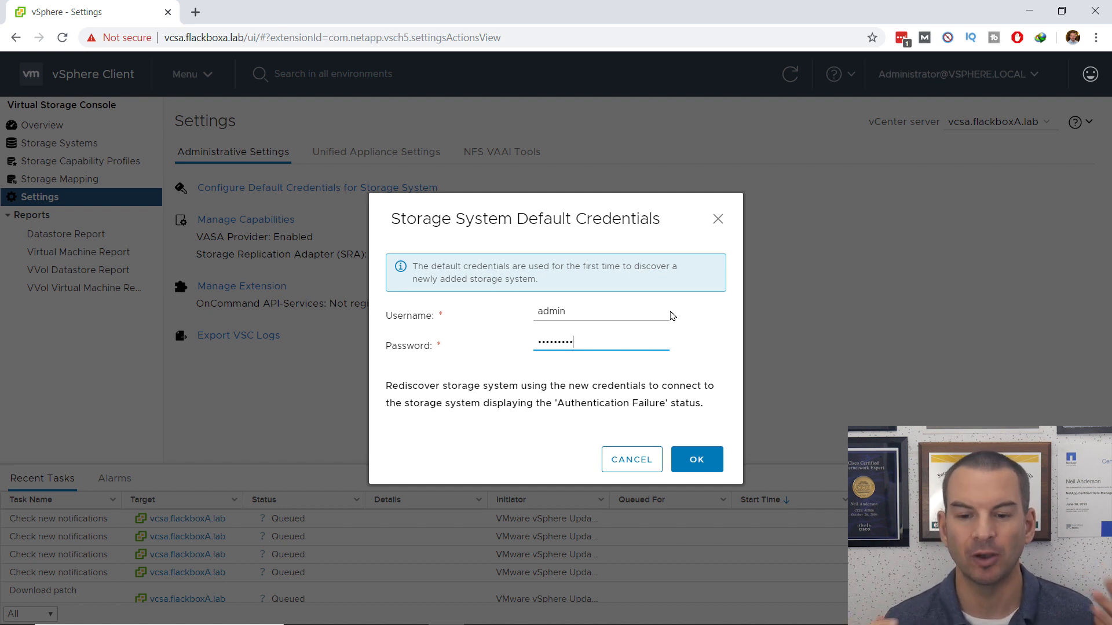
left_click(699, 459)
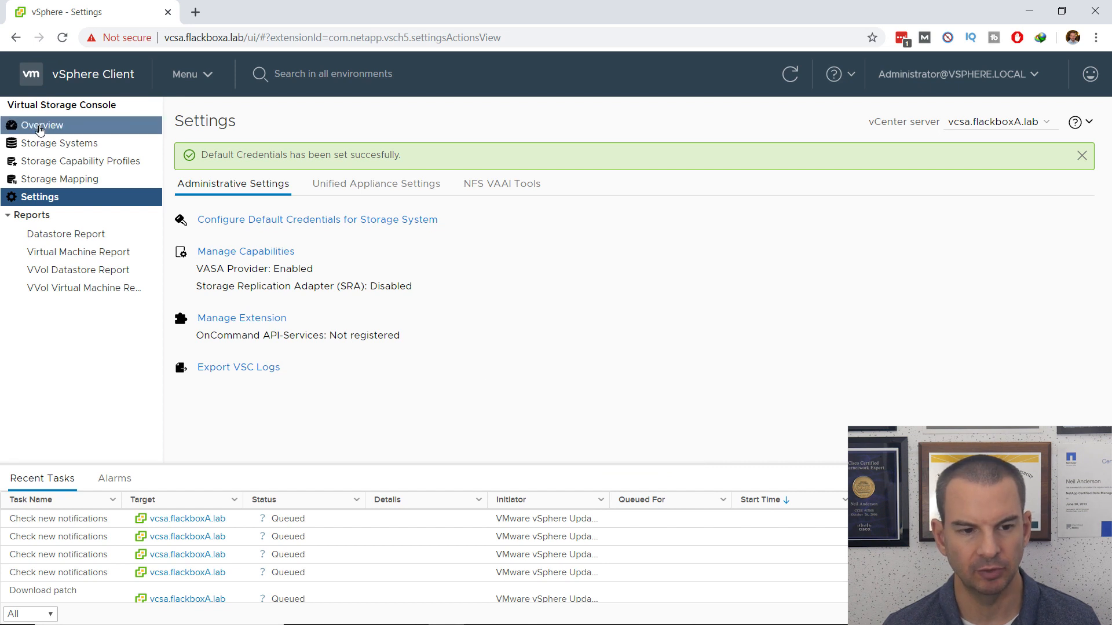
Step: Return to the VSC Overview and show its Getting Started page
left_click(41, 127)
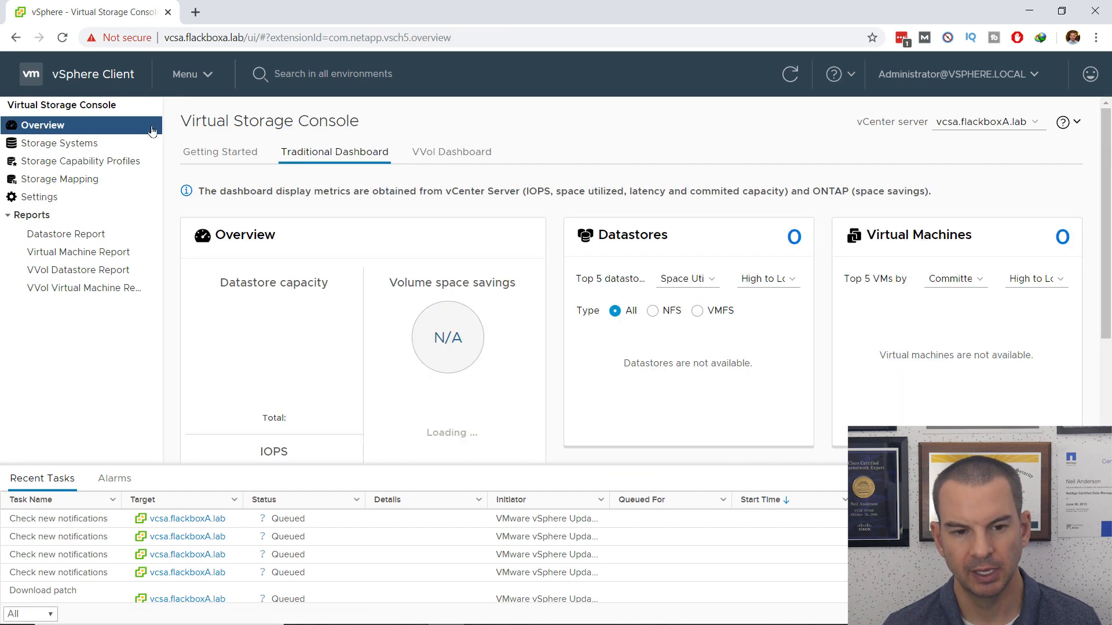
left_click(220, 152)
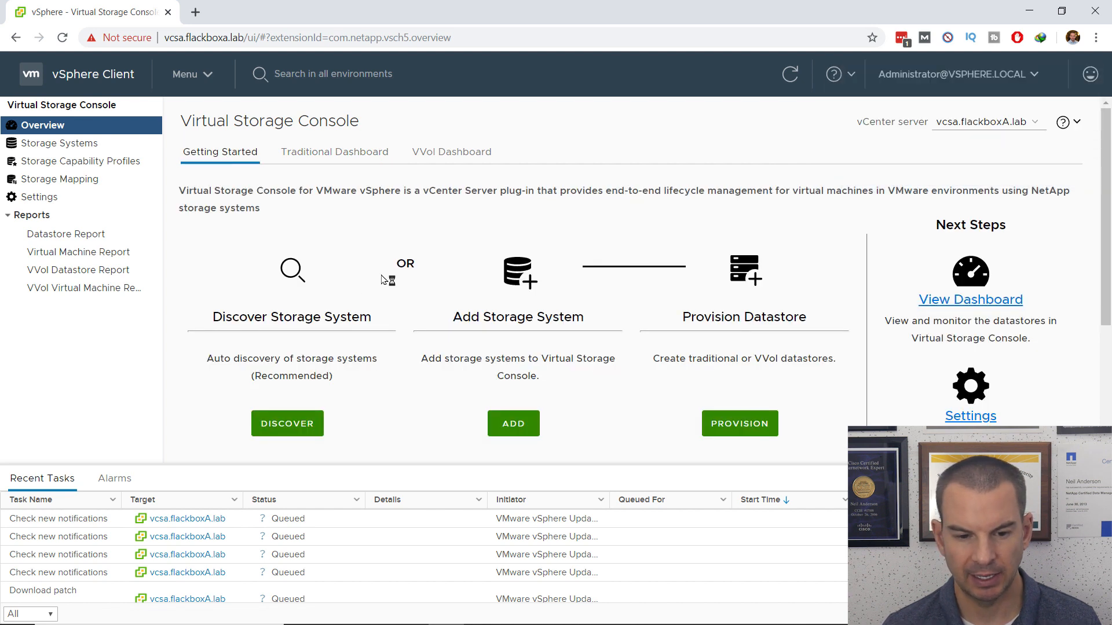
Step: Run DISCOVER under Discover Storage System and confirm it with YES
left_click(290, 437)
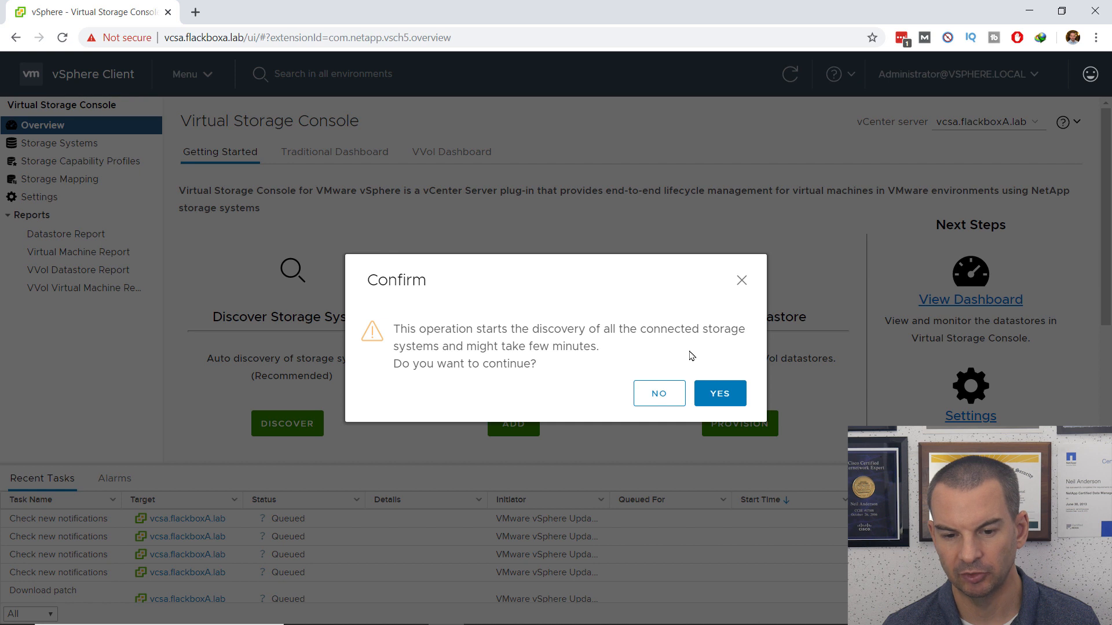
left_click(725, 394)
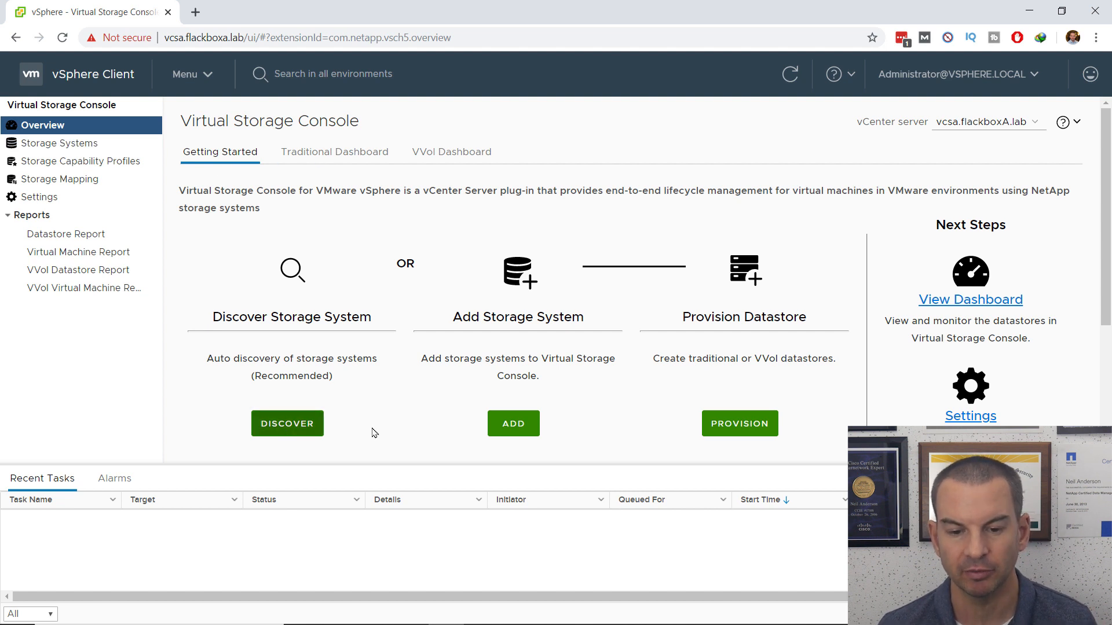
left_click(516, 433)
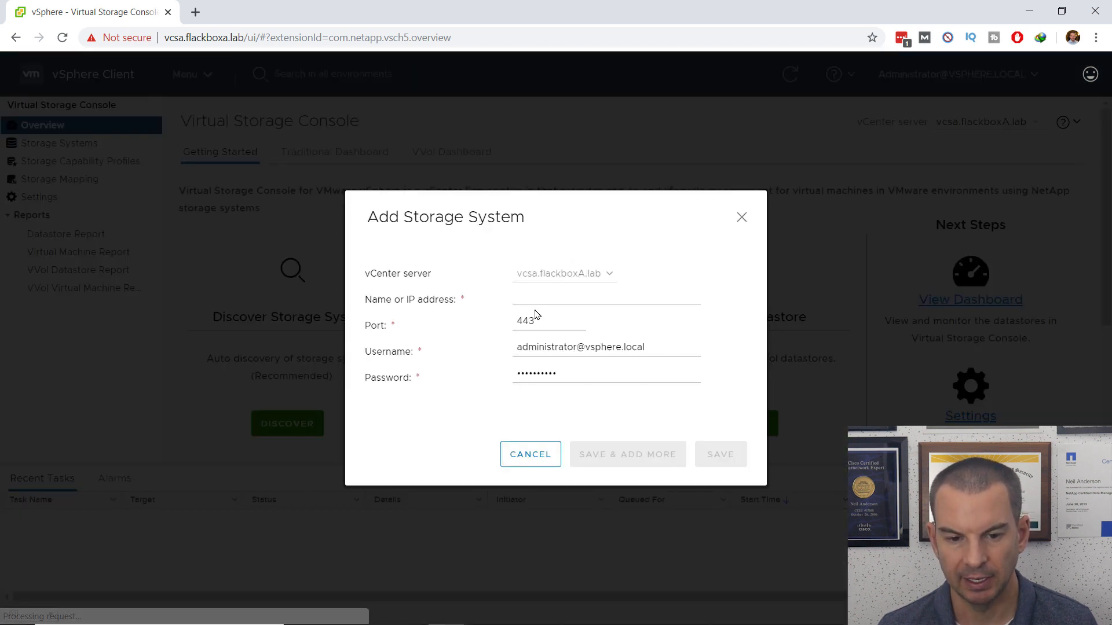
left_click(527, 300)
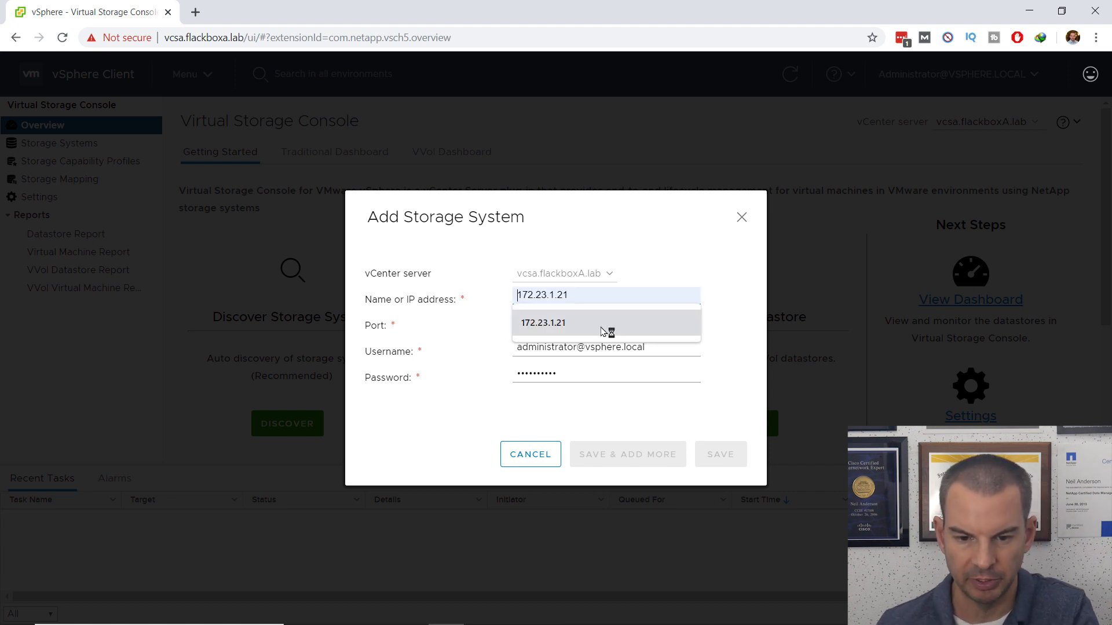
left_click(571, 333)
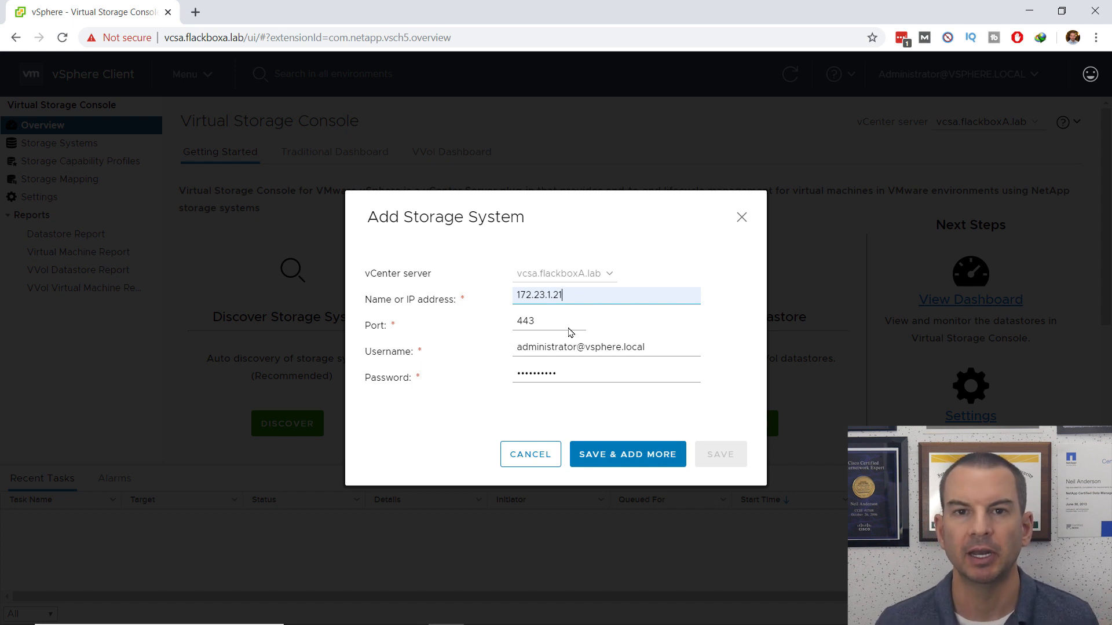
left_click_drag(654, 348, 513, 350)
type("admin")
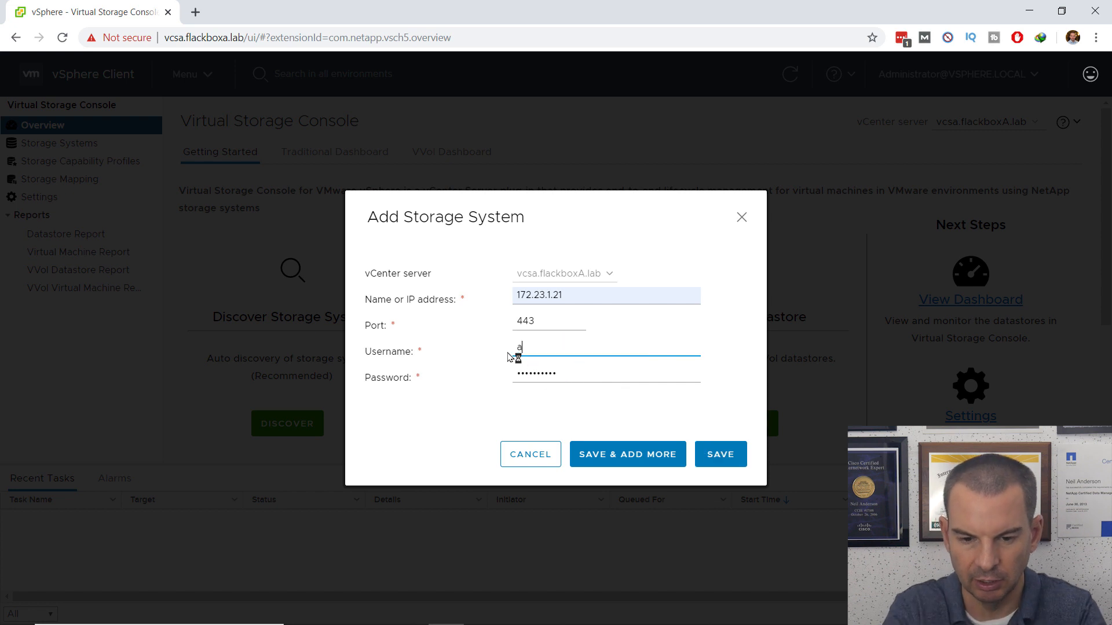
key("Tab")
type("•••••••••")
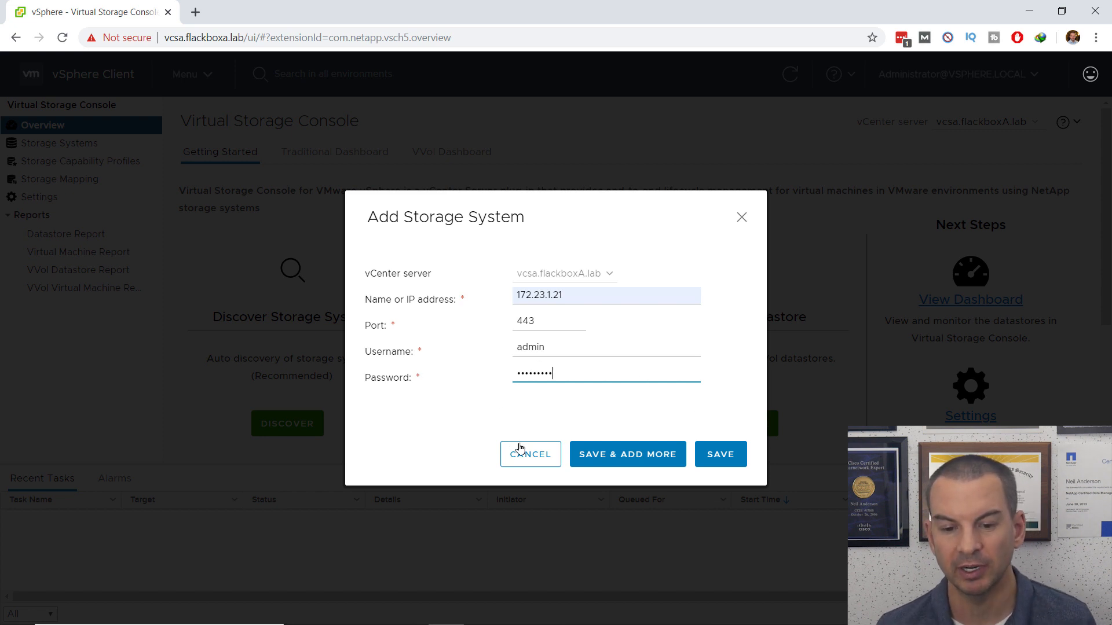
left_click(532, 457)
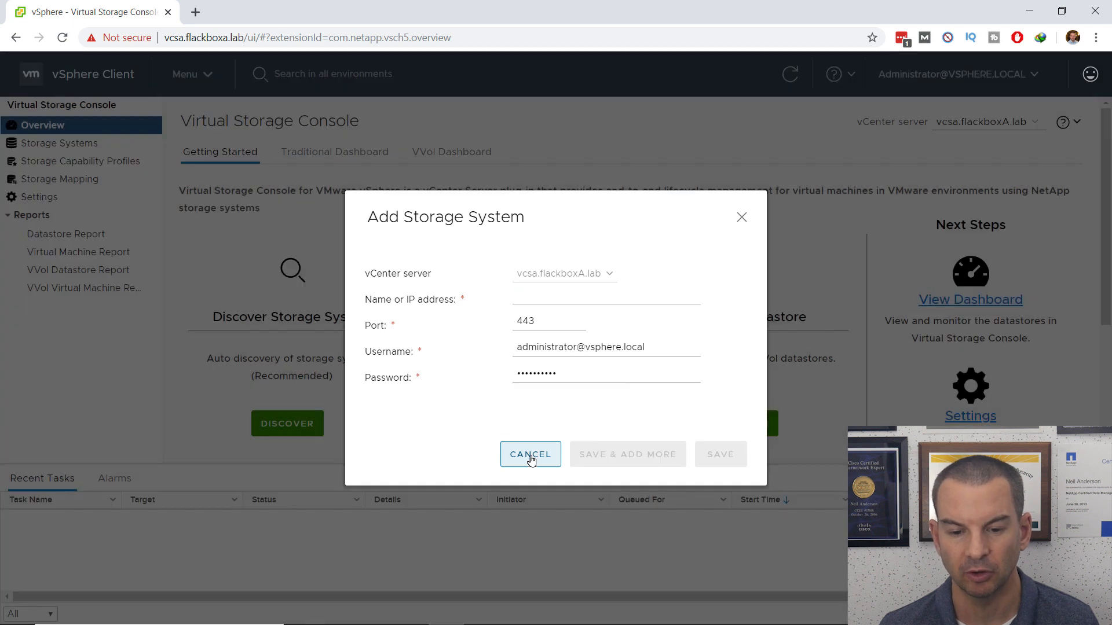
left_click(529, 455)
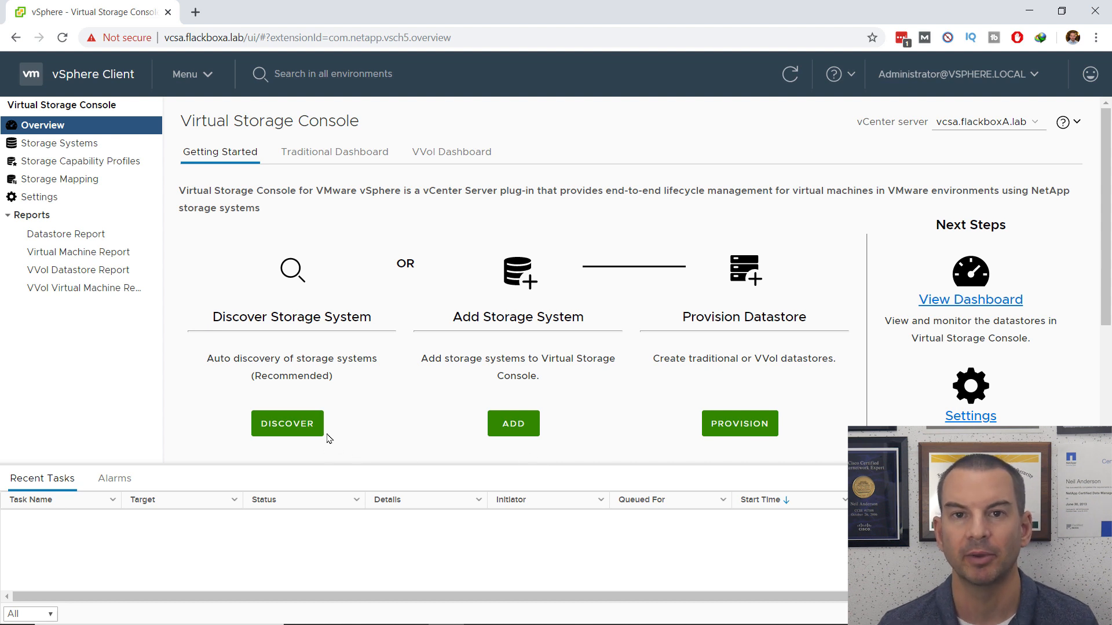
Step: Rerun discovery, then expand cluster2 in Storage Systems to reveal its SAN iSCSI and NAS NFS SVMs
left_click(287, 424)
left_click(45, 146)
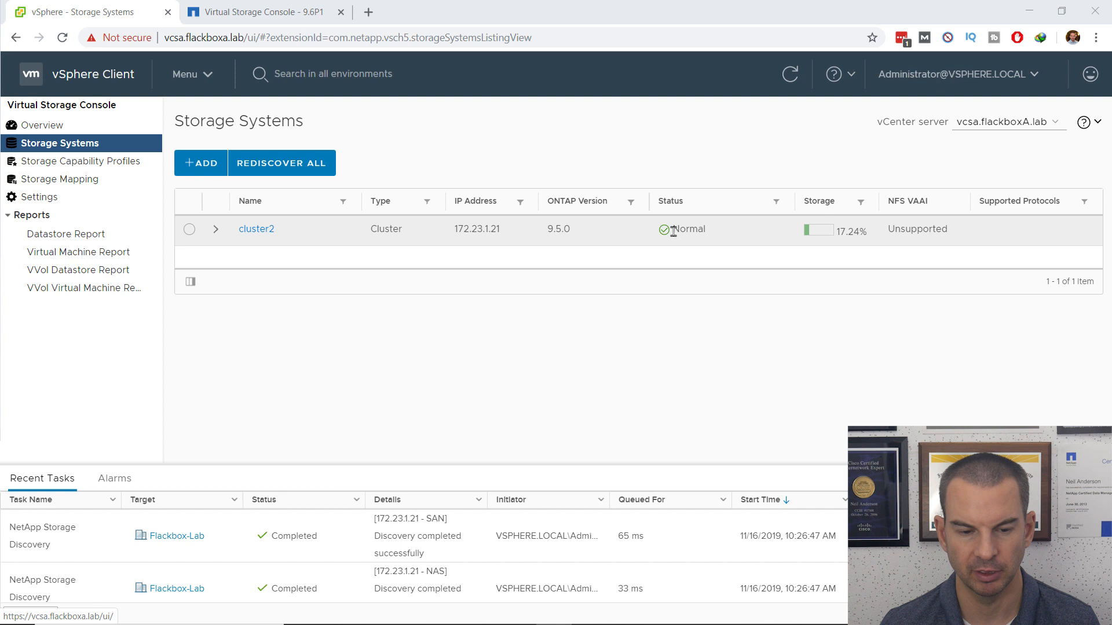
left_click(216, 229)
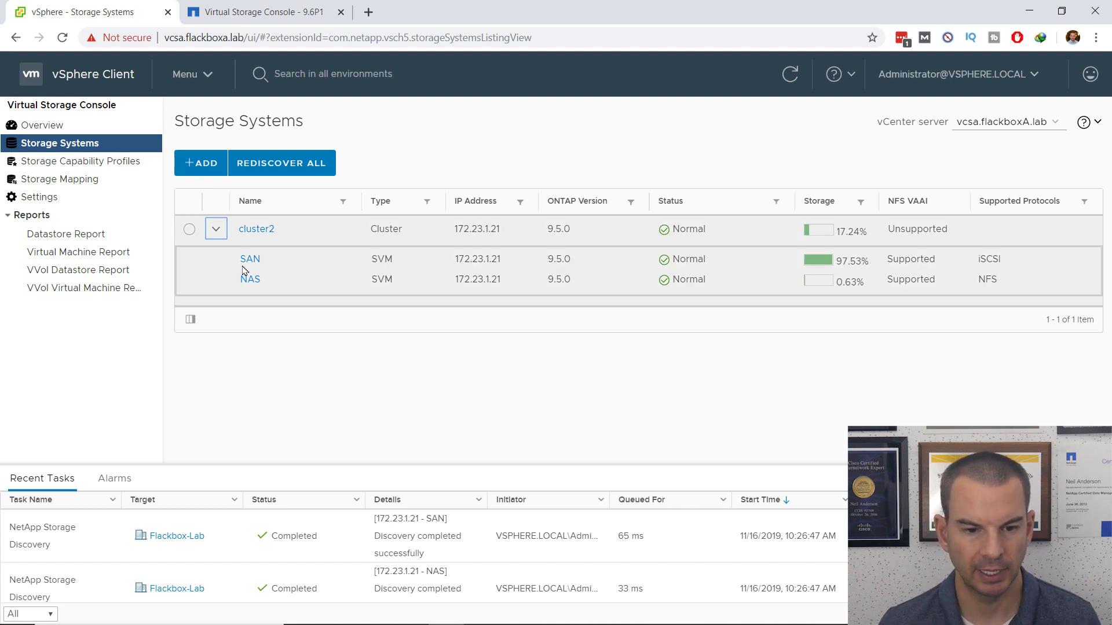
left_click(189, 230)
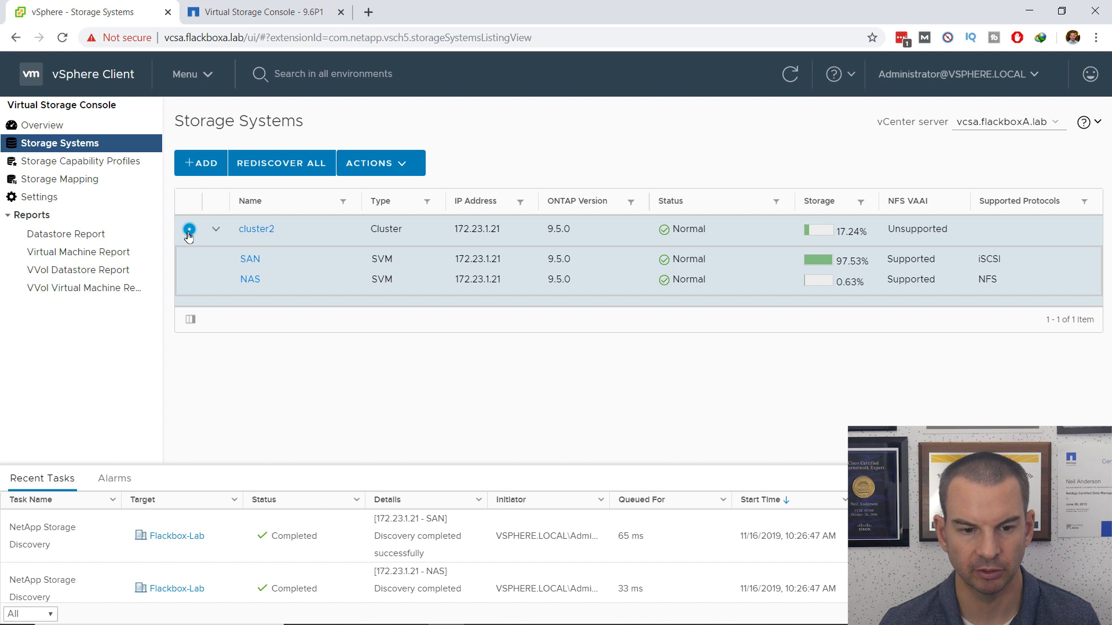
left_click(387, 168)
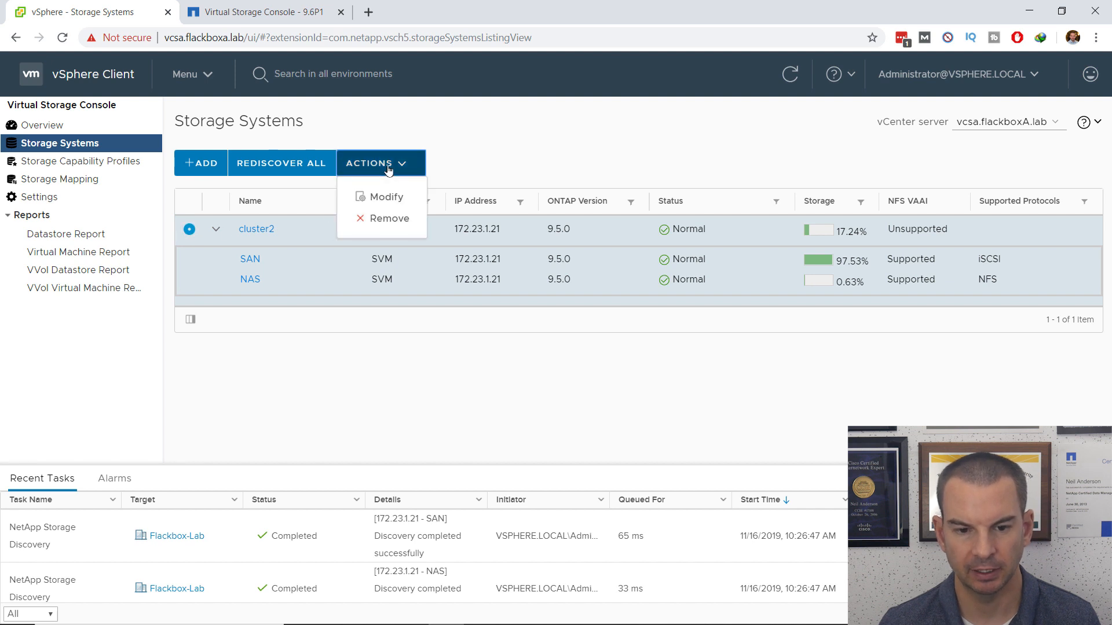
left_click(381, 198)
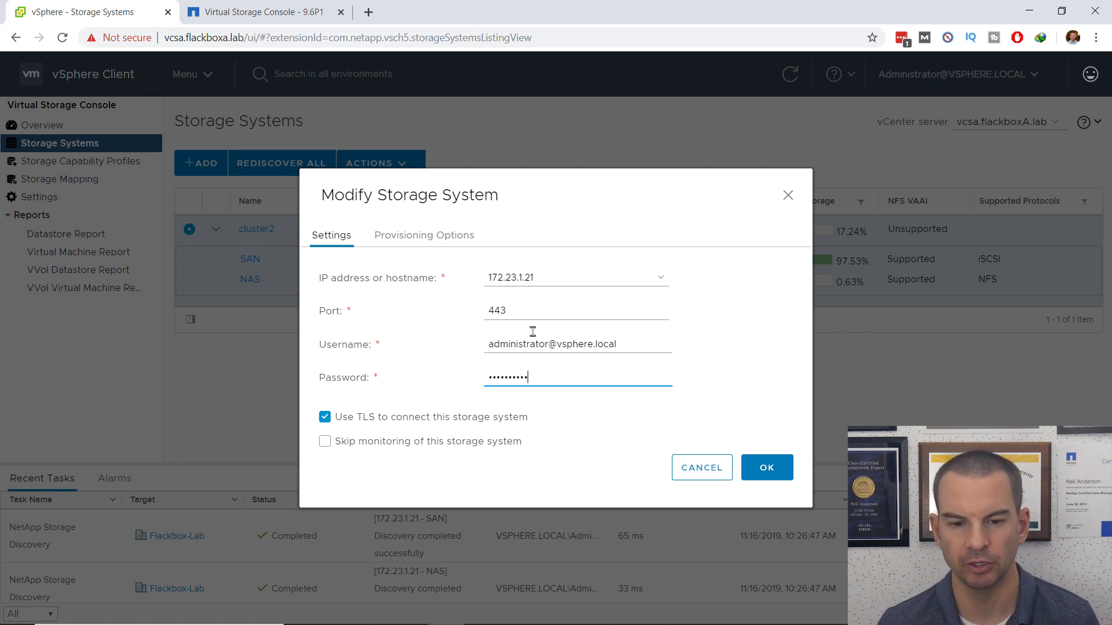
left_click(419, 242)
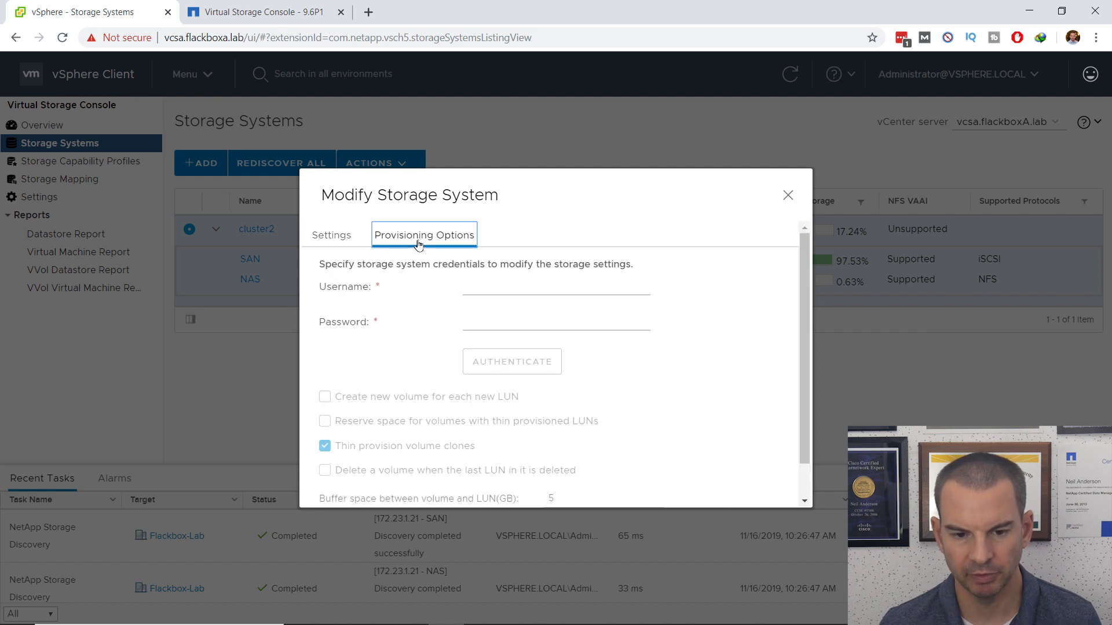
left_click(484, 287)
type("adm")
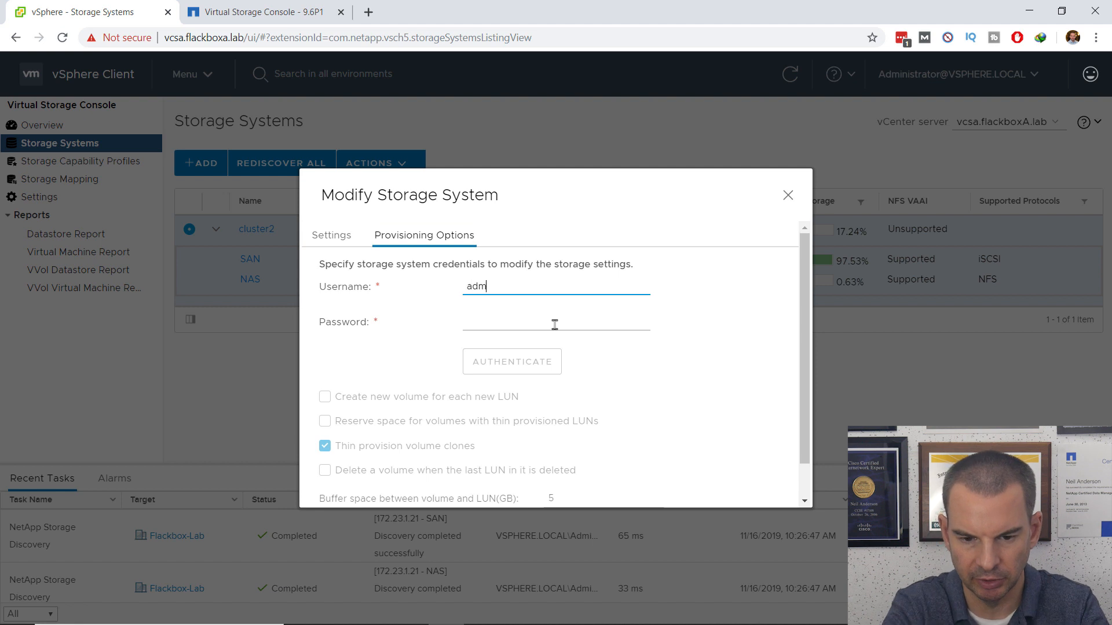
type("in")
left_click(554, 325)
type("••")
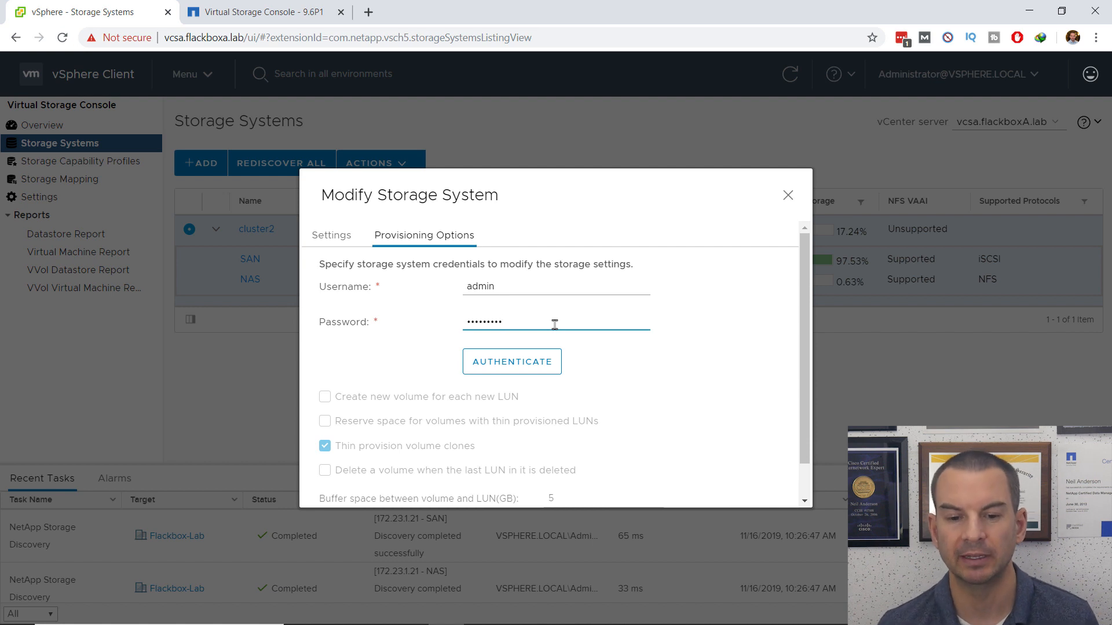
left_click(542, 360)
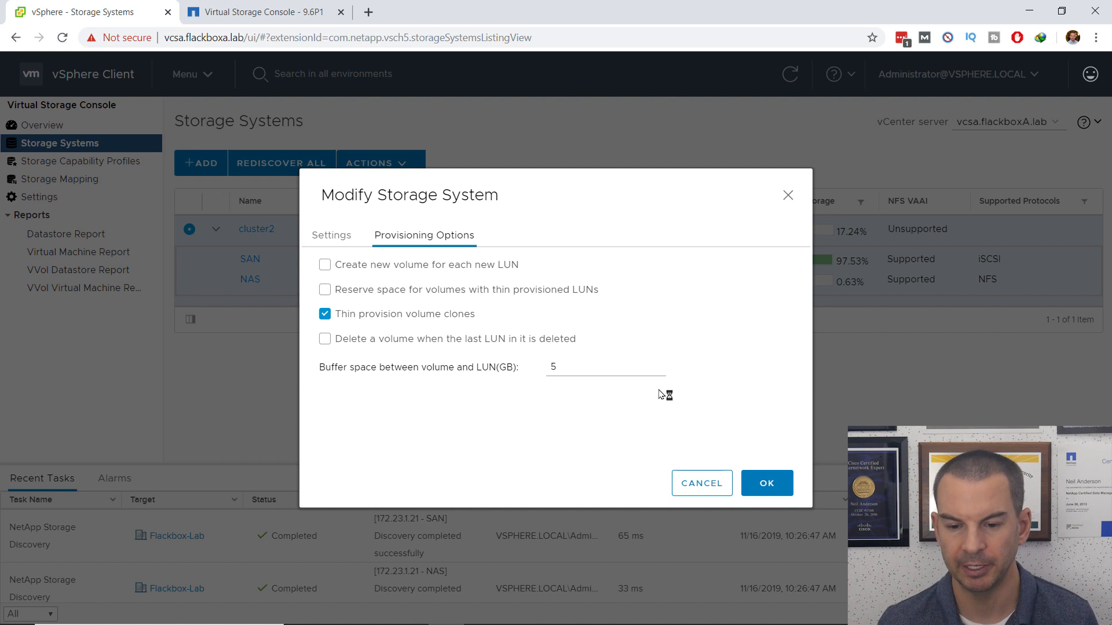
left_click(694, 487)
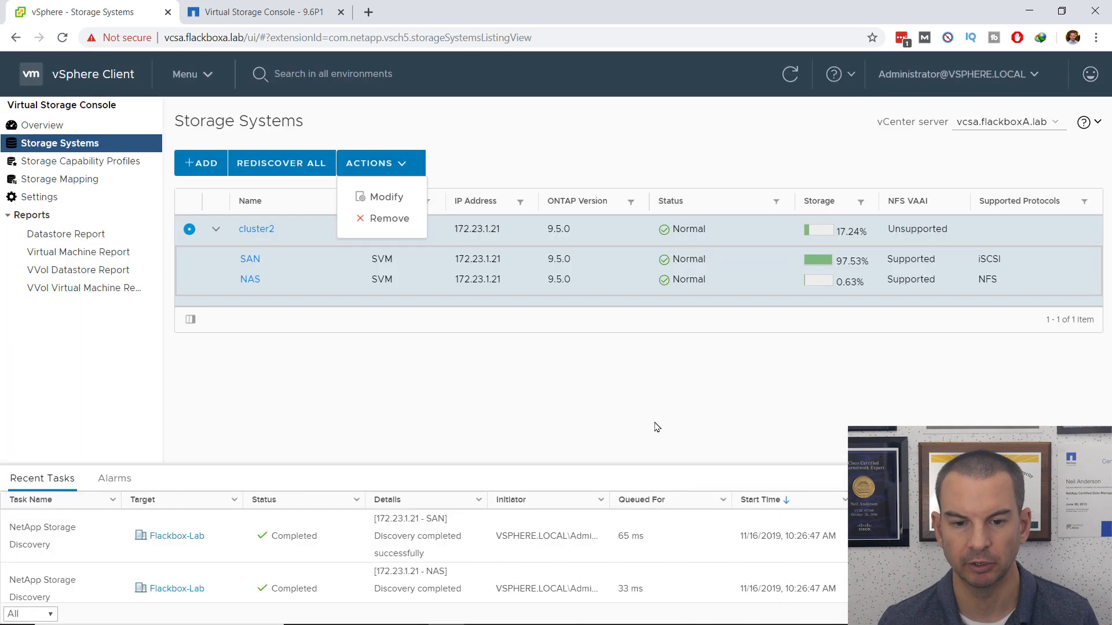
Step: Dismiss the cluster actions list and open the cluster2 detail view
left_click(387, 344)
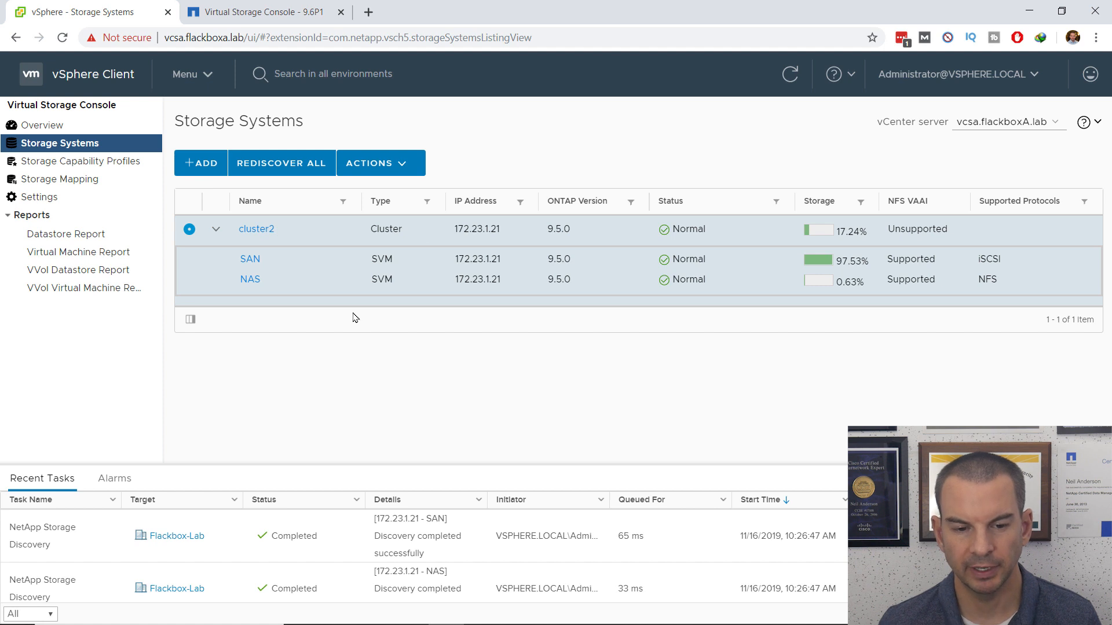
left_click(259, 230)
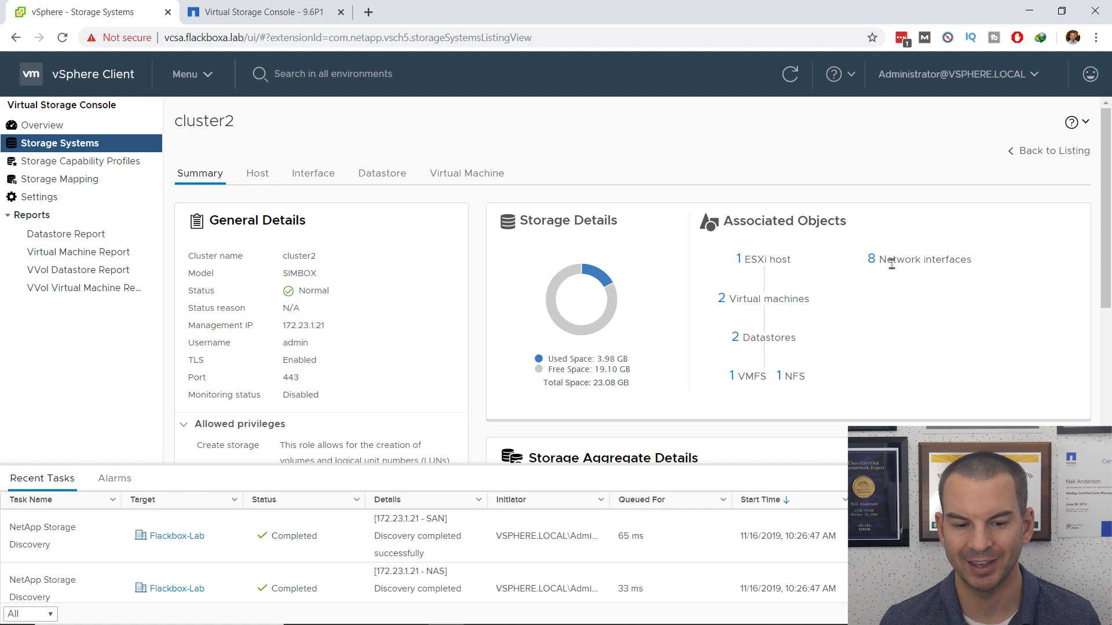
scroll(390, 299, "down", 3)
scroll(390, 299, "up", 3)
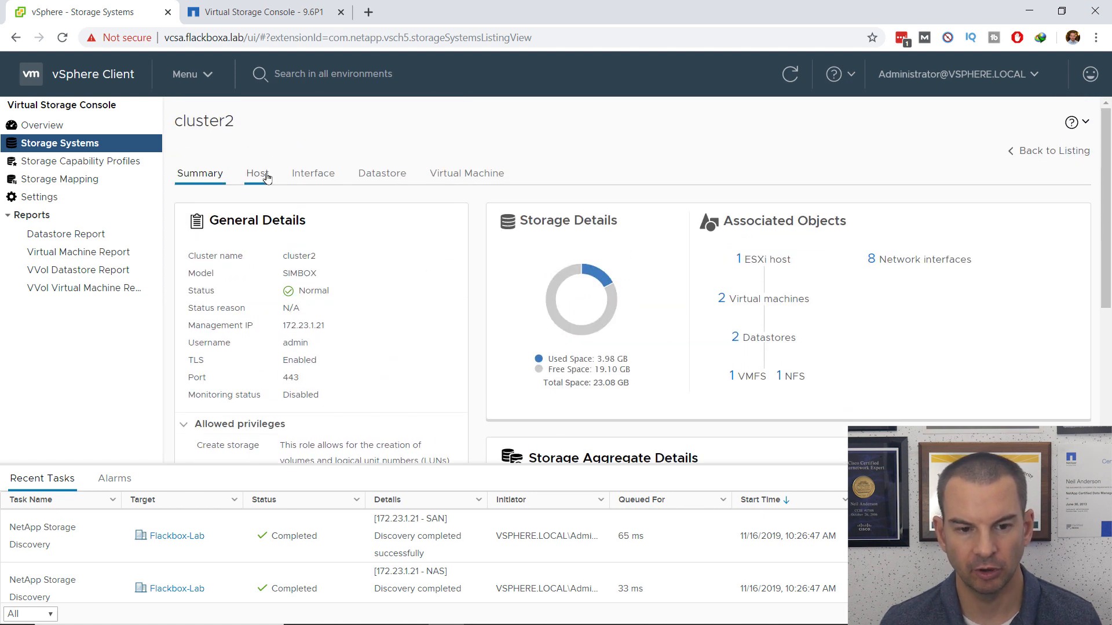
Step: Review cluster2's Host, Interface, SAN/NAS Datastore tabs, ending on virtual machines yVM1 and yVM2
left_click(257, 173)
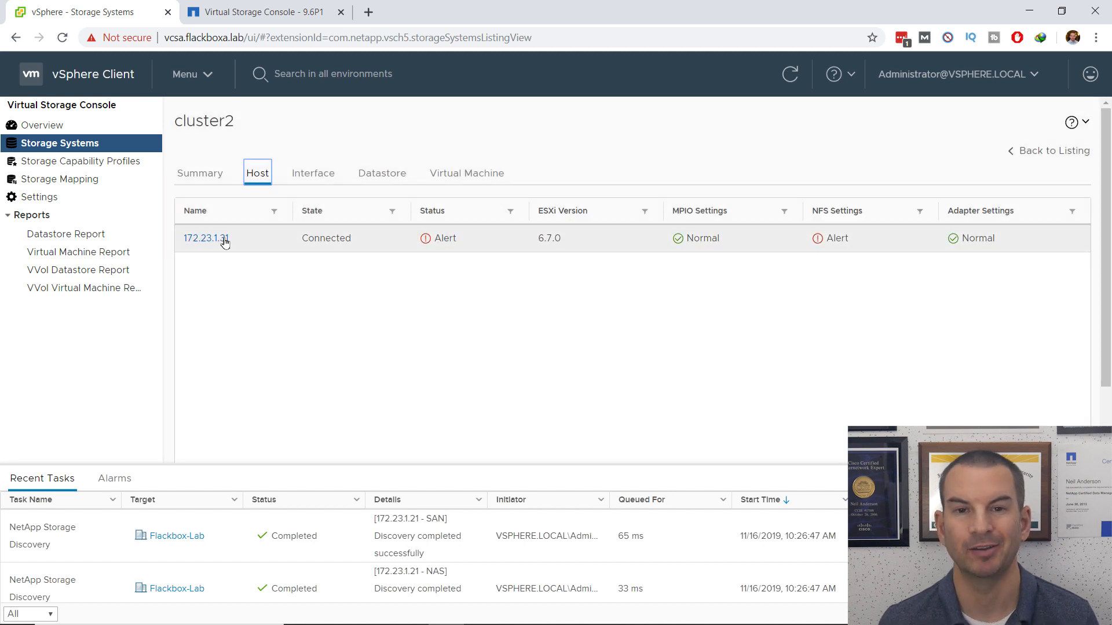
left_click(310, 176)
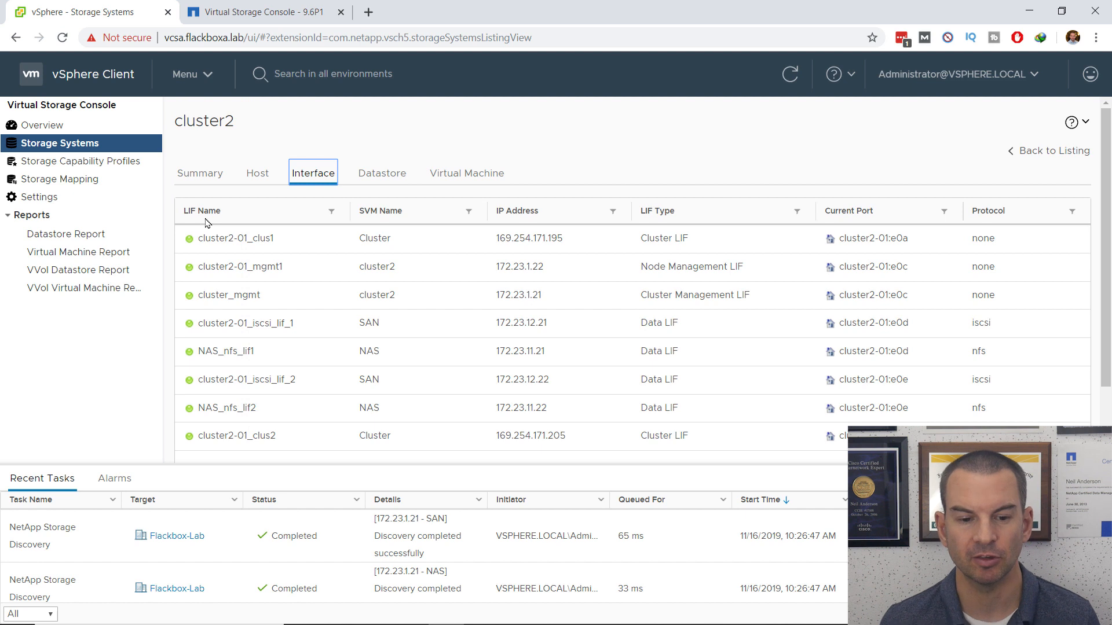
left_click(382, 183)
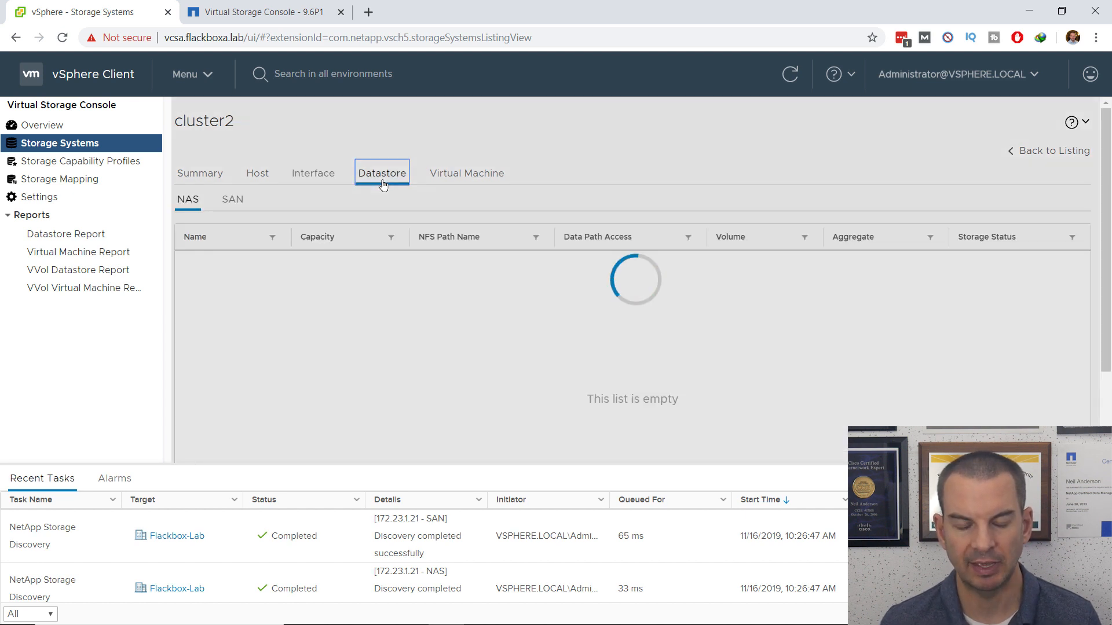
left_click(232, 200)
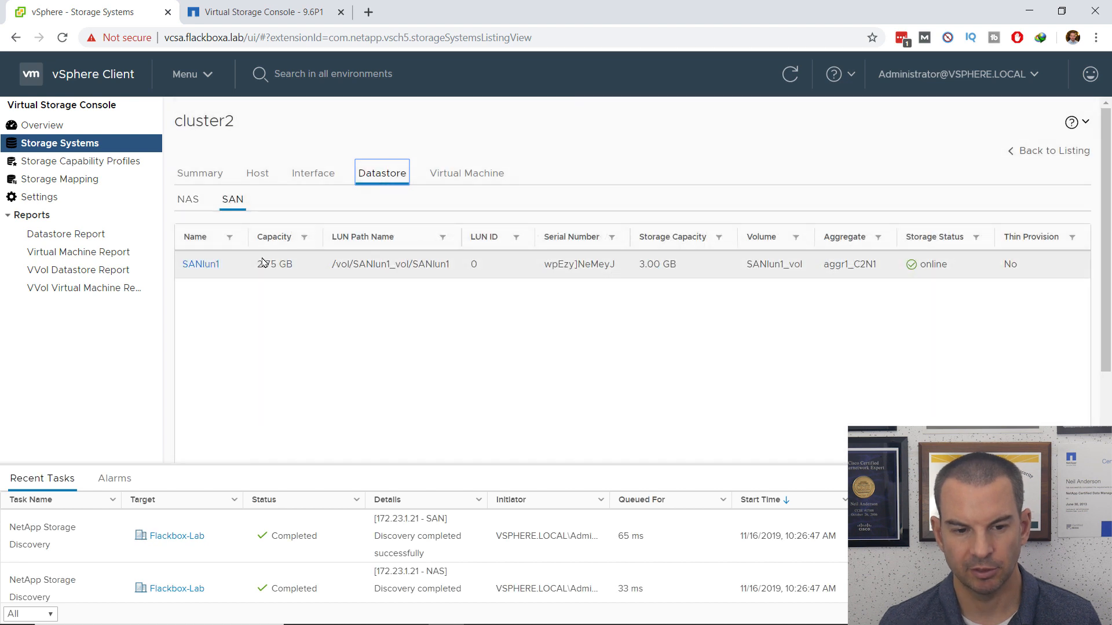
left_click(189, 204)
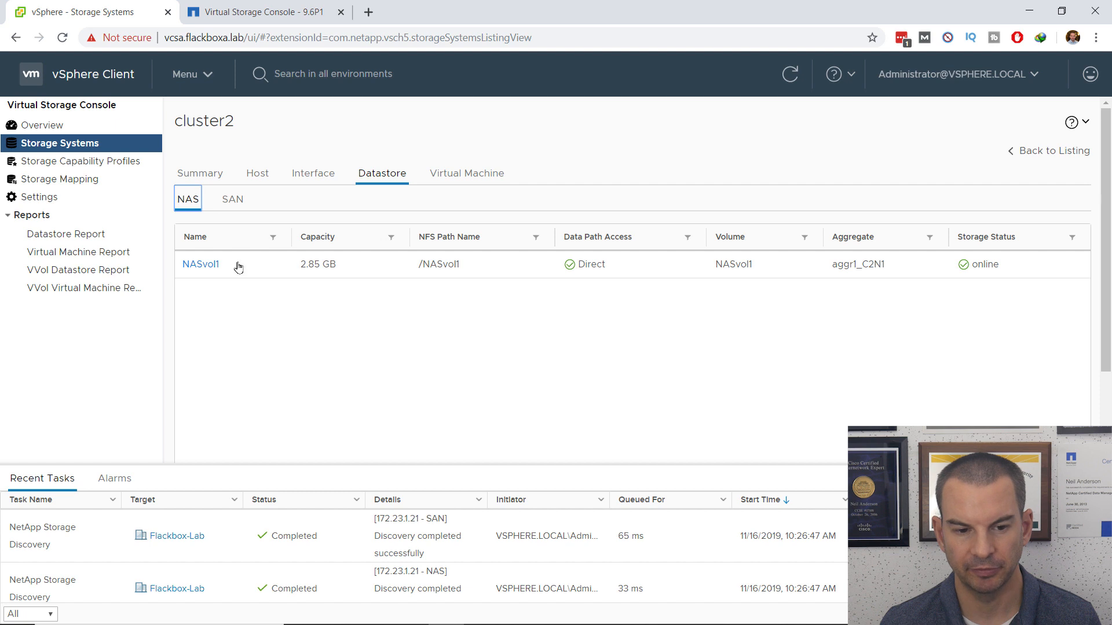
left_click(469, 181)
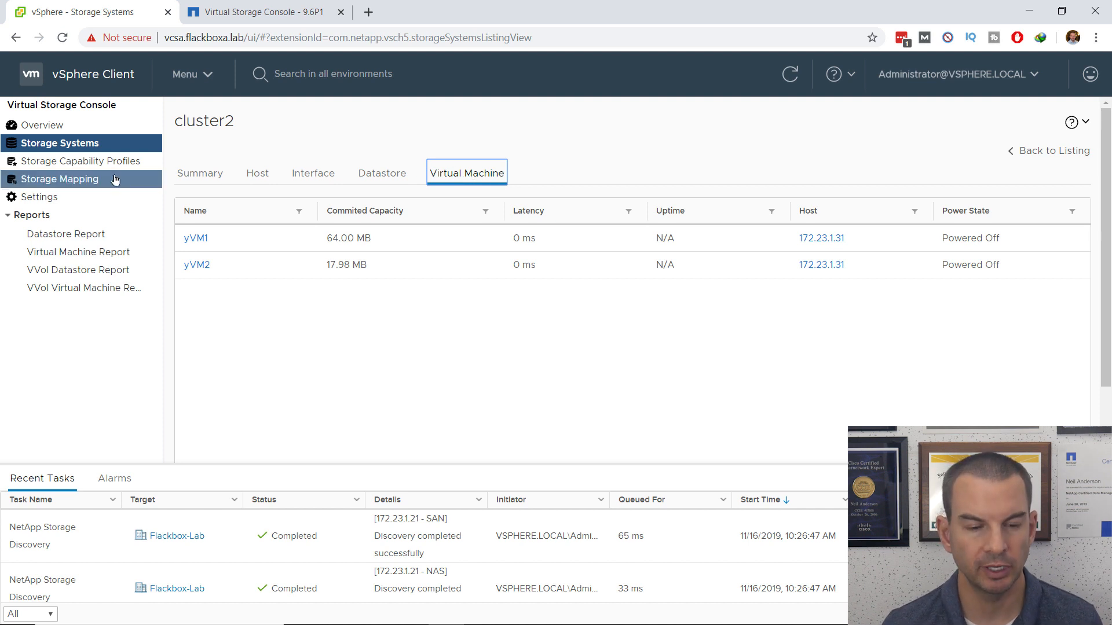
Step: Check the Traditional and VVol dashboards, then open the Datastore Report listing NASvol1 and SANlun1
left_click(49, 129)
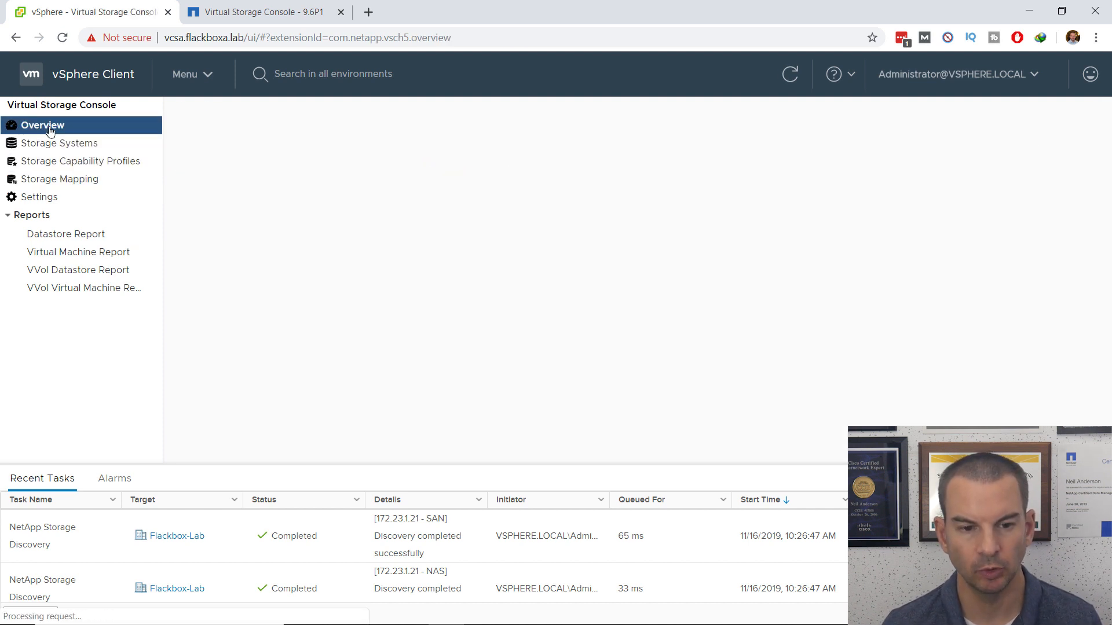
left_click(321, 163)
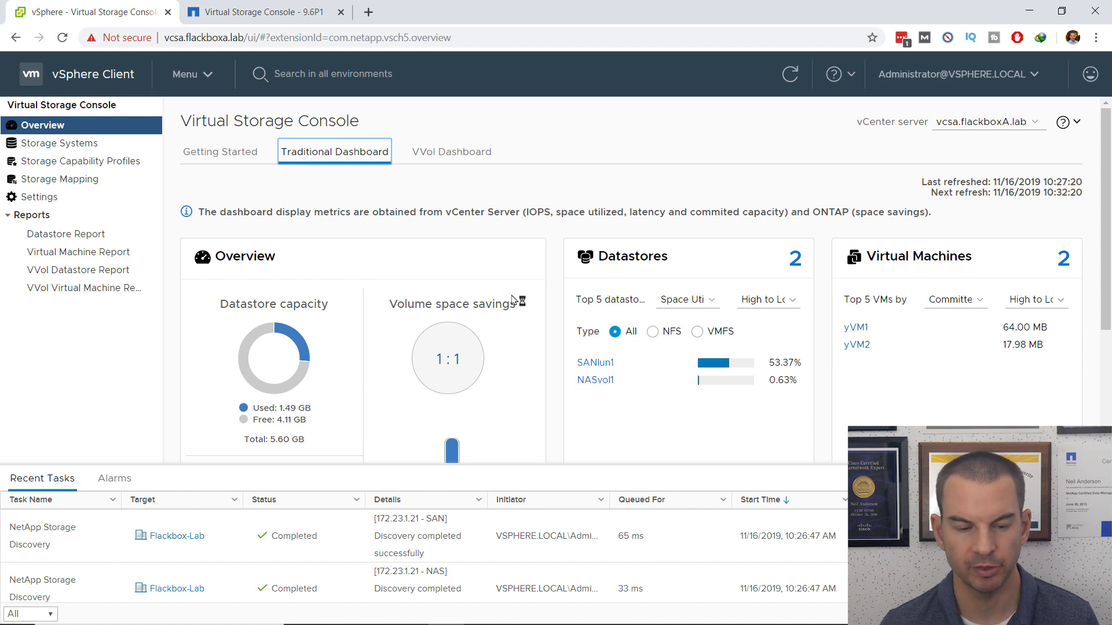
left_click(447, 156)
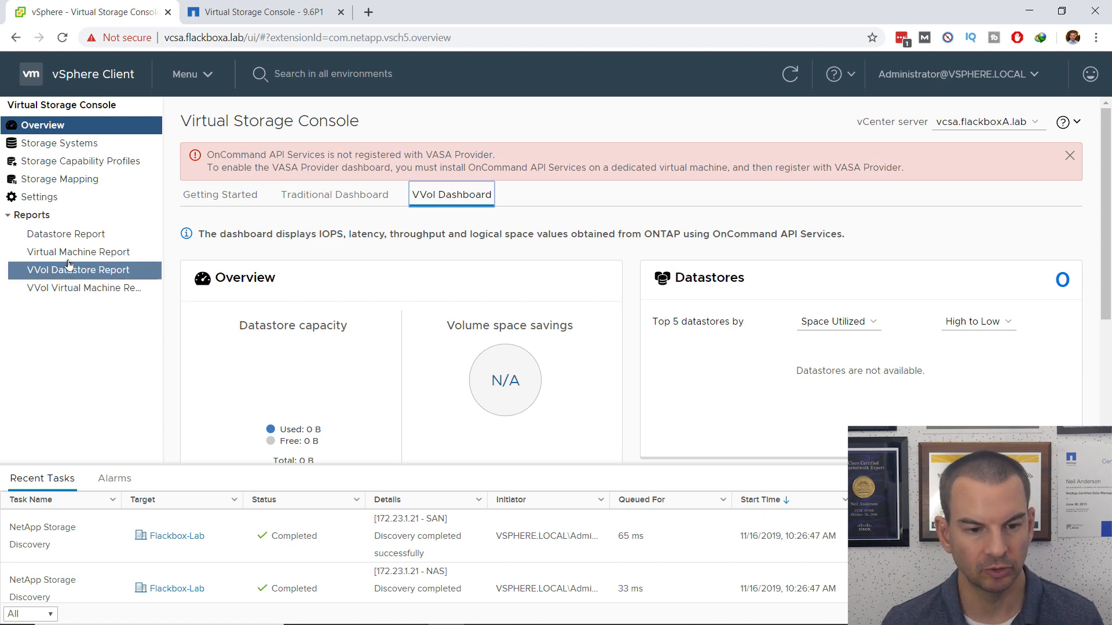
left_click(70, 237)
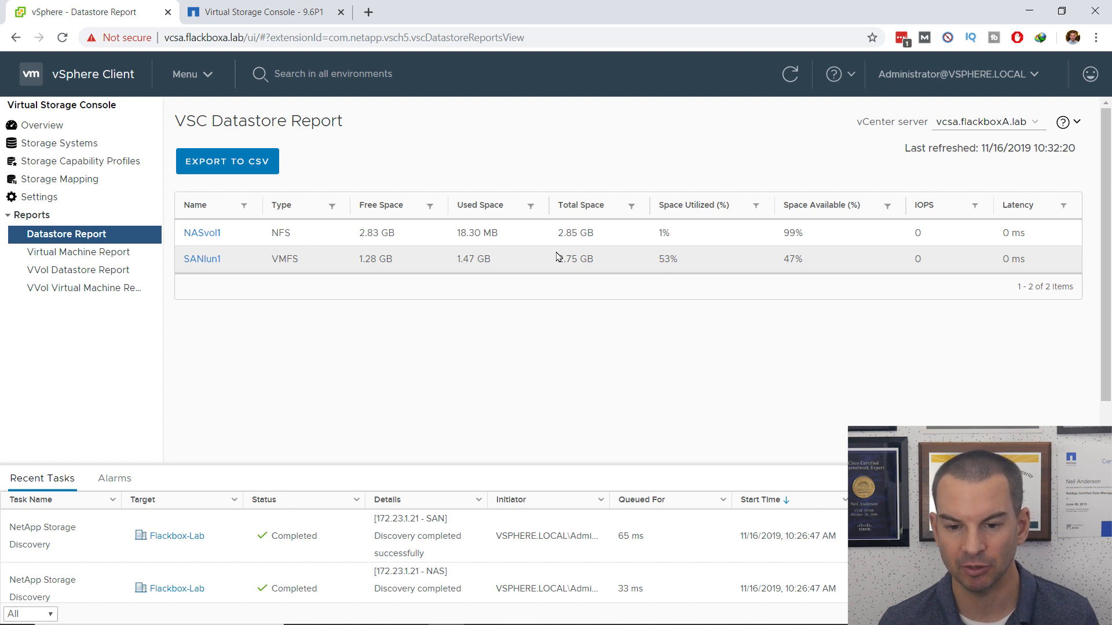
Step: After reviewing NASvol1 and SANlun1 in the Datastore Report, switch to the Virtual Machine Report
left_click(108, 258)
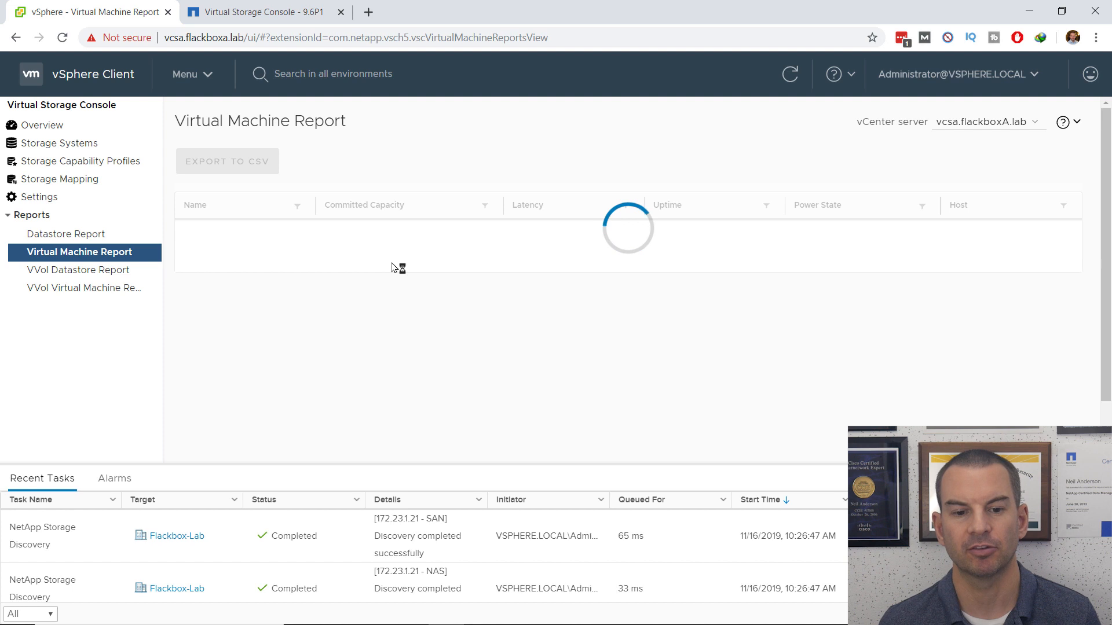